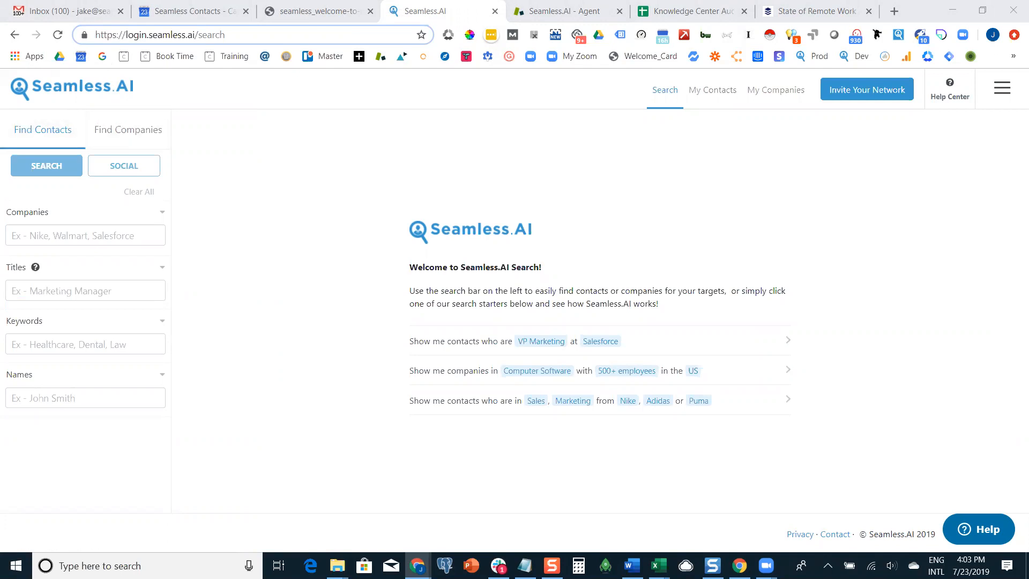
Search the Help widget for "crm" and read the "Importing to Salesforce CRM" article.
{"action": "key", "text": "alt+Tab"}
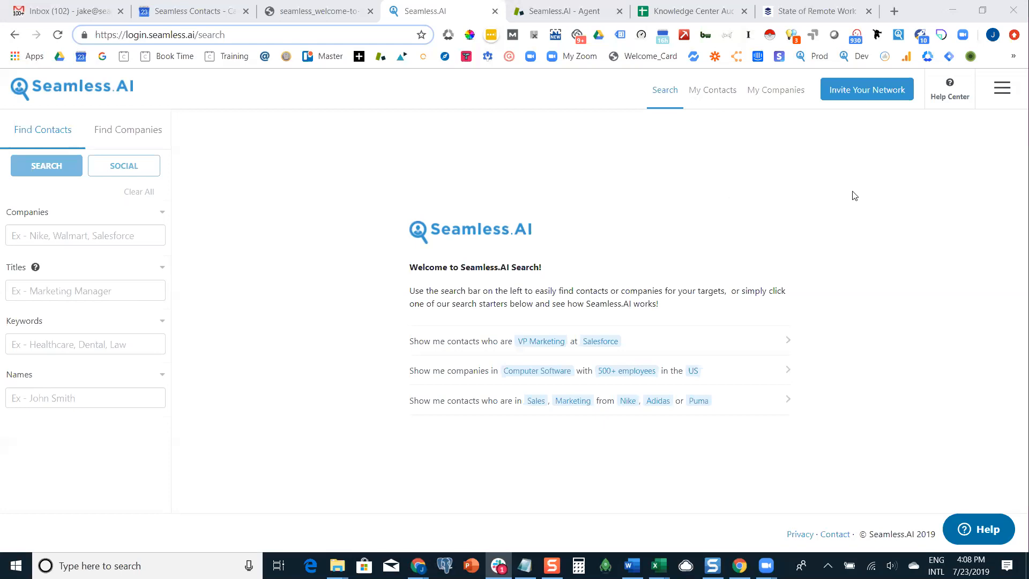
{"action": "left_click", "coordinate": [980, 531]}
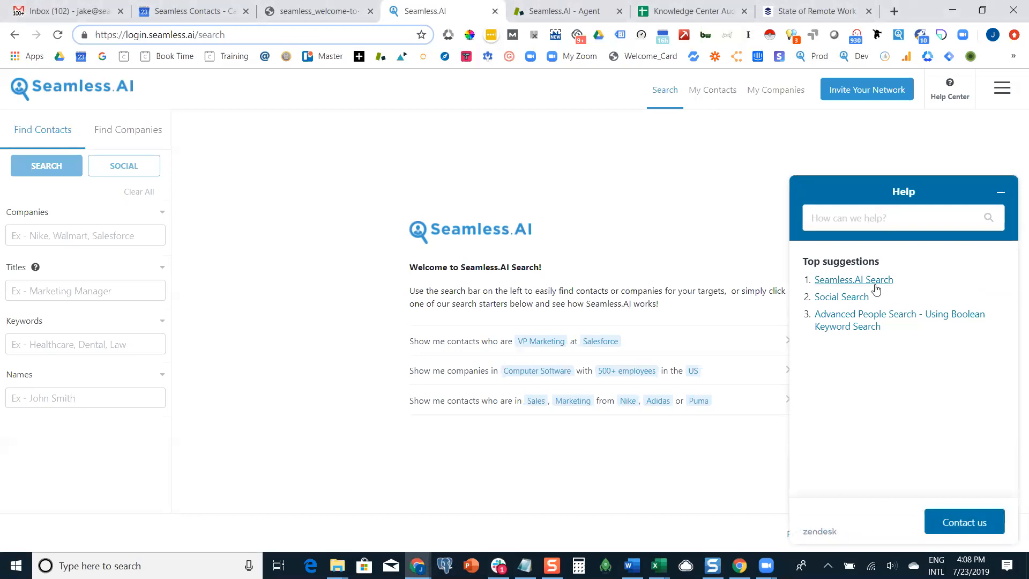
{"action": "left_click", "coordinate": [857, 218]}
{"action": "type", "text": "crm"}
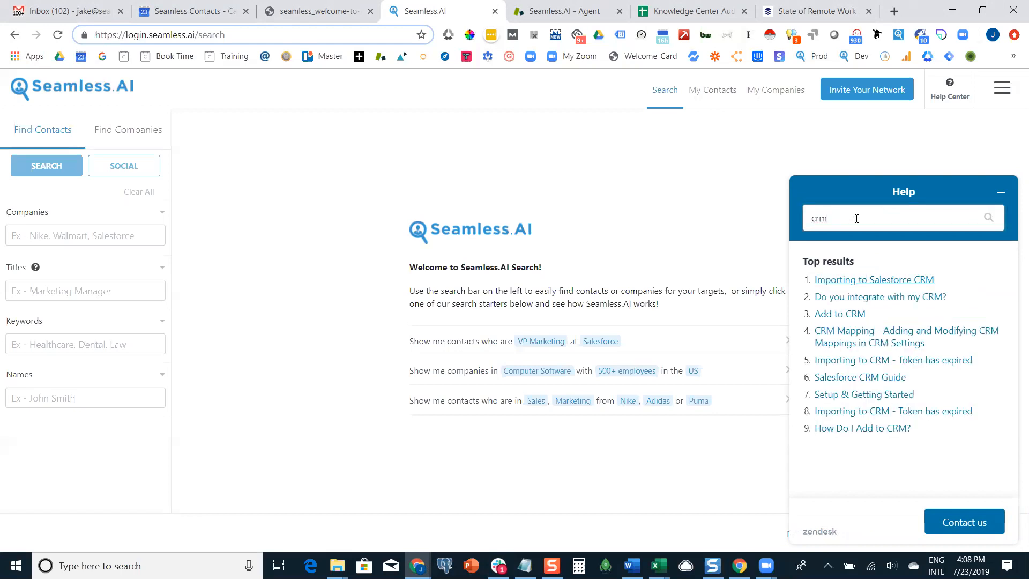
{"action": "left_click", "coordinate": [857, 279]}
{"action": "scroll", "coordinate": [869, 268], "scroll_direction": "down", "scroll_amount": 4}
{"action": "scroll", "coordinate": [870, 267], "scroll_direction": "down", "scroll_amount": 3}
{"action": "scroll", "coordinate": [853, 311], "scroll_direction": "up", "scroll_amount": 6}
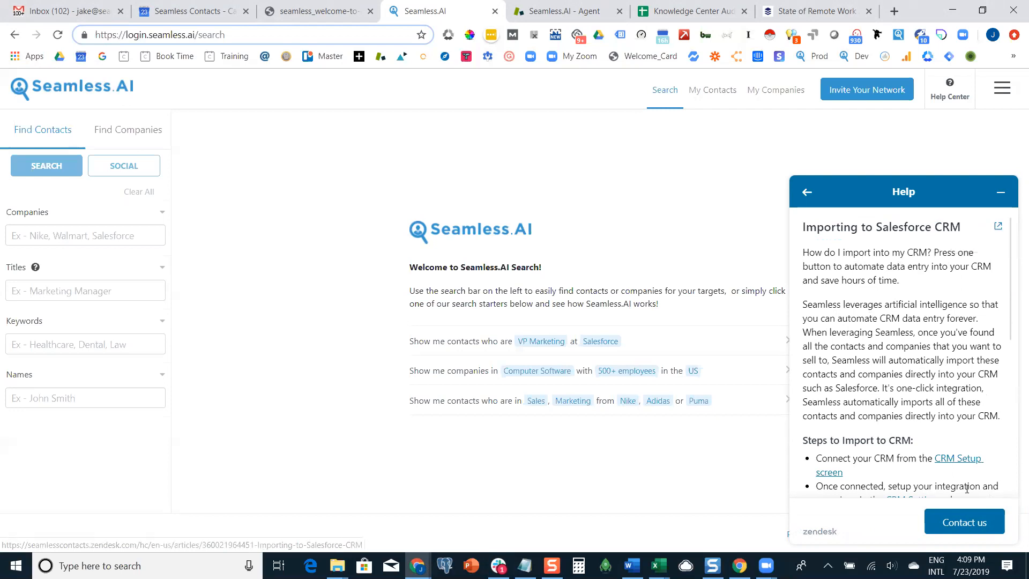
Return to the help results, review the blank Contact us form's name and message fields, and minimize the Help widget.
{"action": "left_click", "coordinate": [808, 192]}
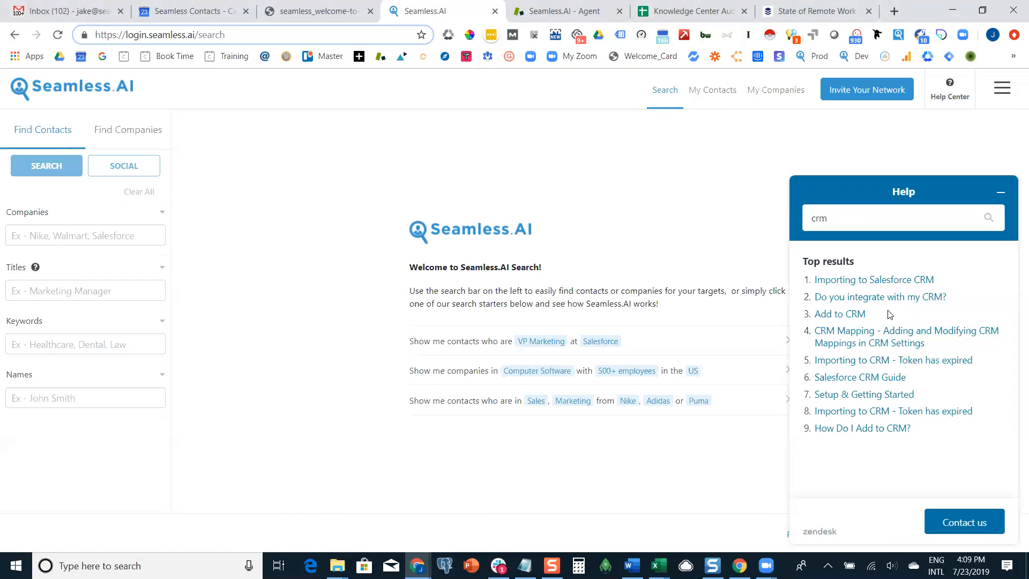
{"action": "left_click", "coordinate": [966, 522]}
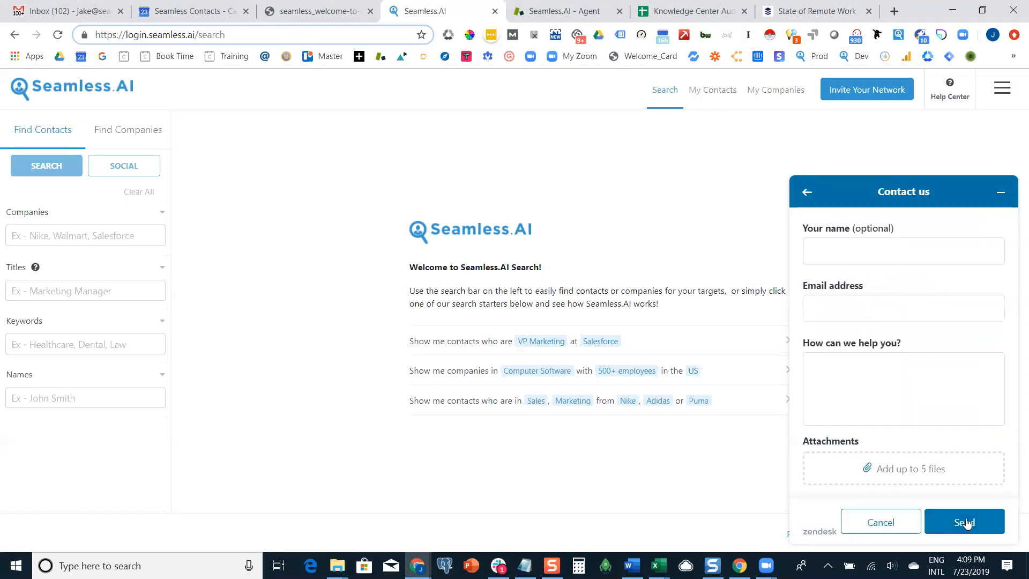
{"action": "left_click", "coordinate": [851, 250]}
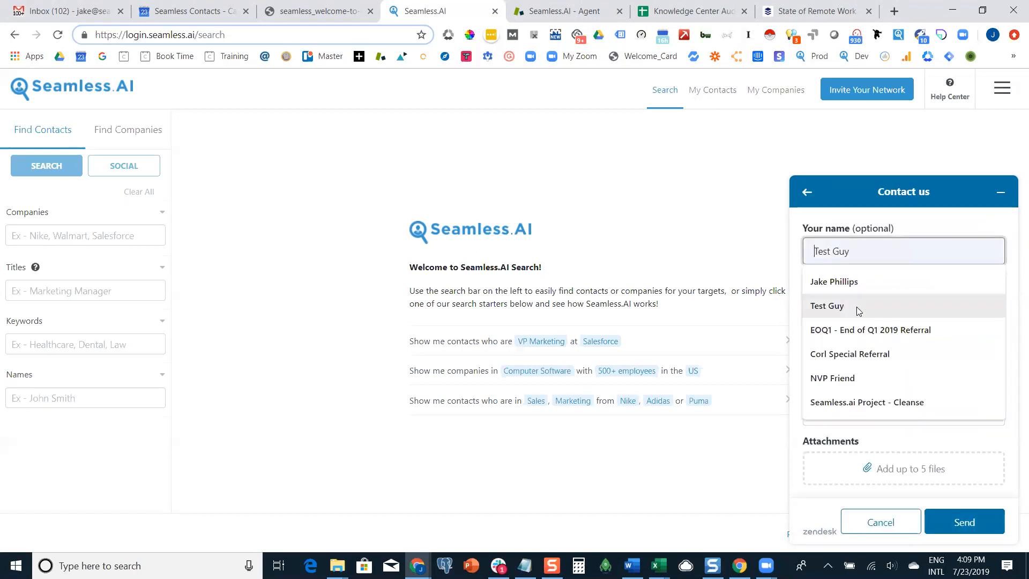
{"action": "left_click", "coordinate": [874, 296]}
{"action": "left_click", "coordinate": [888, 388]}
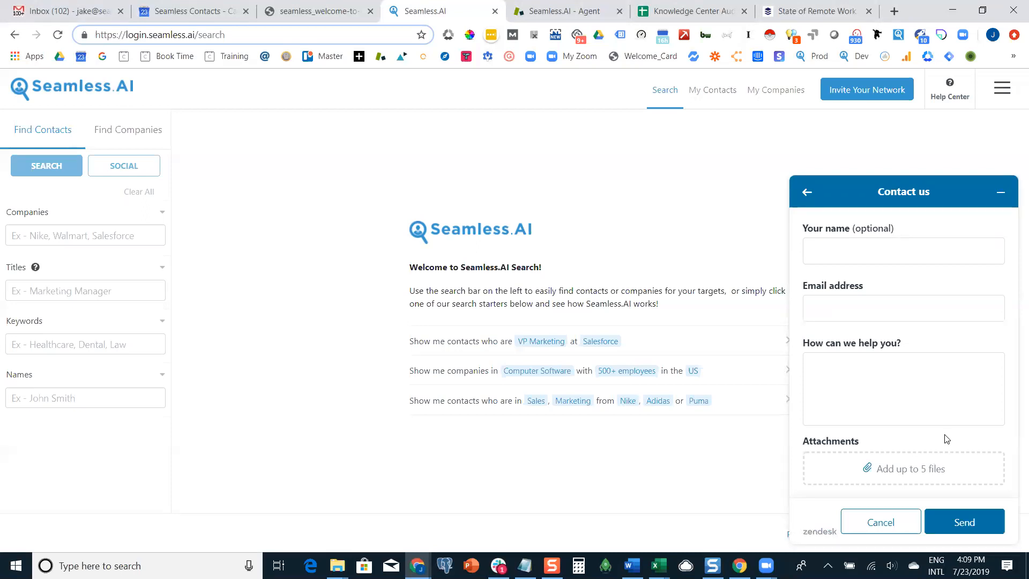
{"action": "left_click", "coordinate": [1001, 192]}
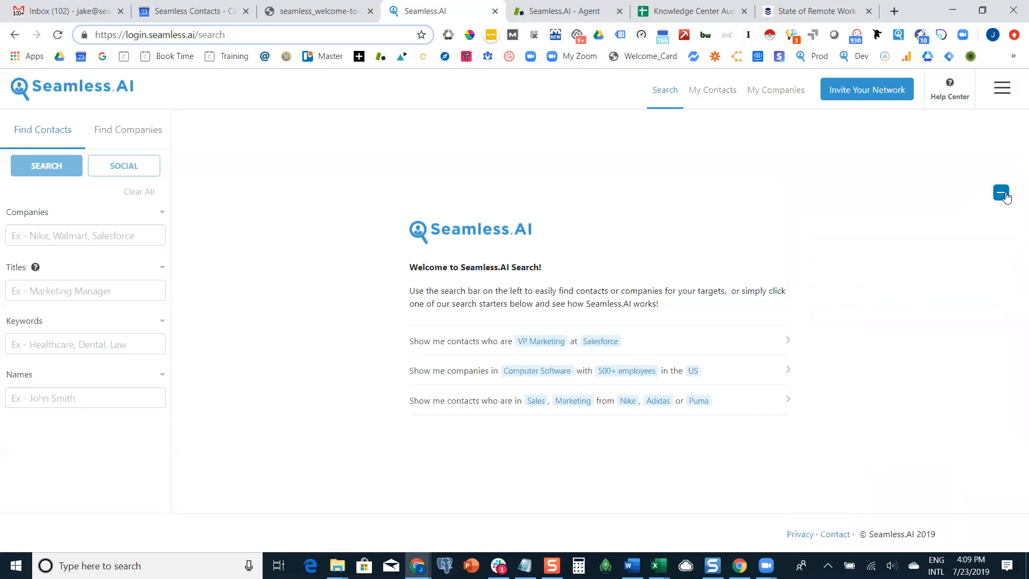
Open the Help Center's knowledge base and review the user guides and quick answers under Setup & Getting Started.
{"action": "left_click", "coordinate": [956, 96]}
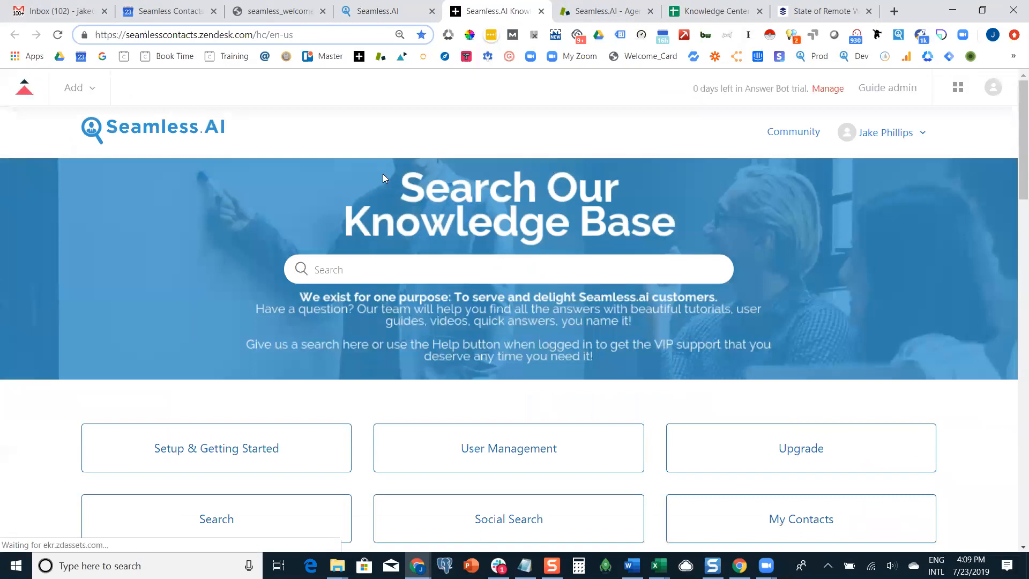
{"action": "left_click", "coordinate": [378, 276]}
{"action": "scroll", "coordinate": [227, 254], "scroll_direction": "down", "scroll_amount": 6}
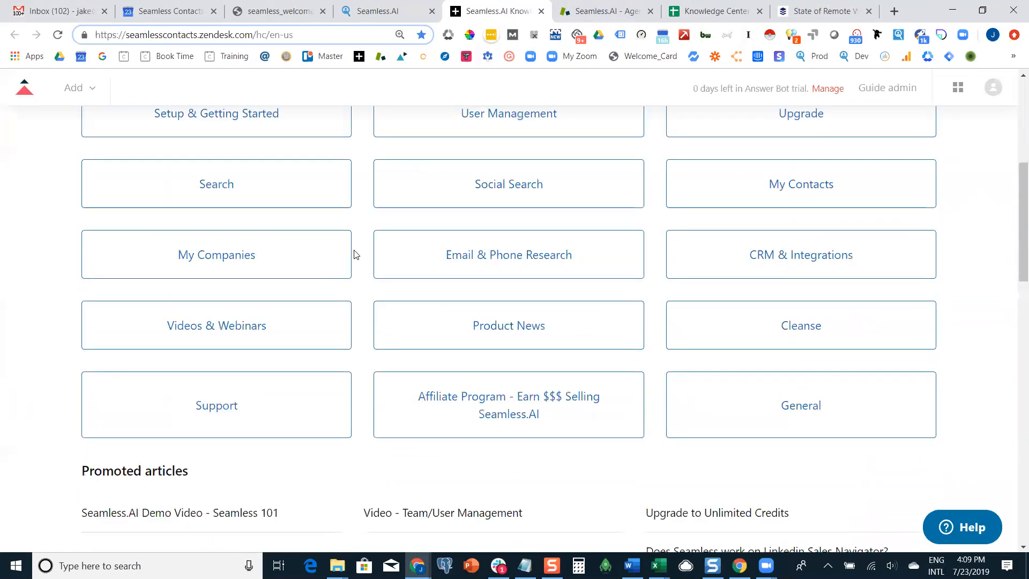
{"action": "scroll", "coordinate": [352, 255], "scroll_direction": "up", "scroll_amount": 3}
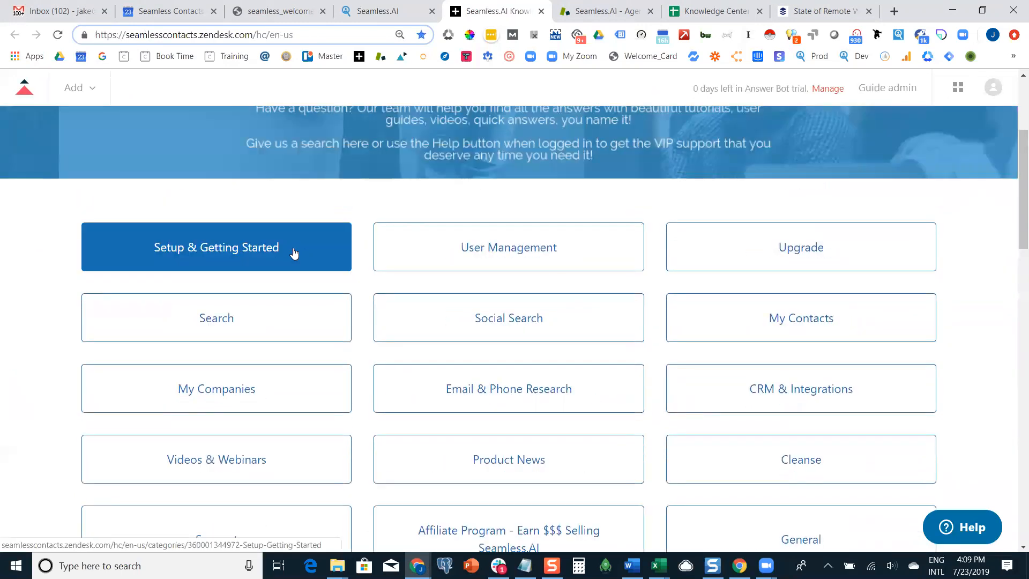
{"action": "left_click", "coordinate": [308, 251]}
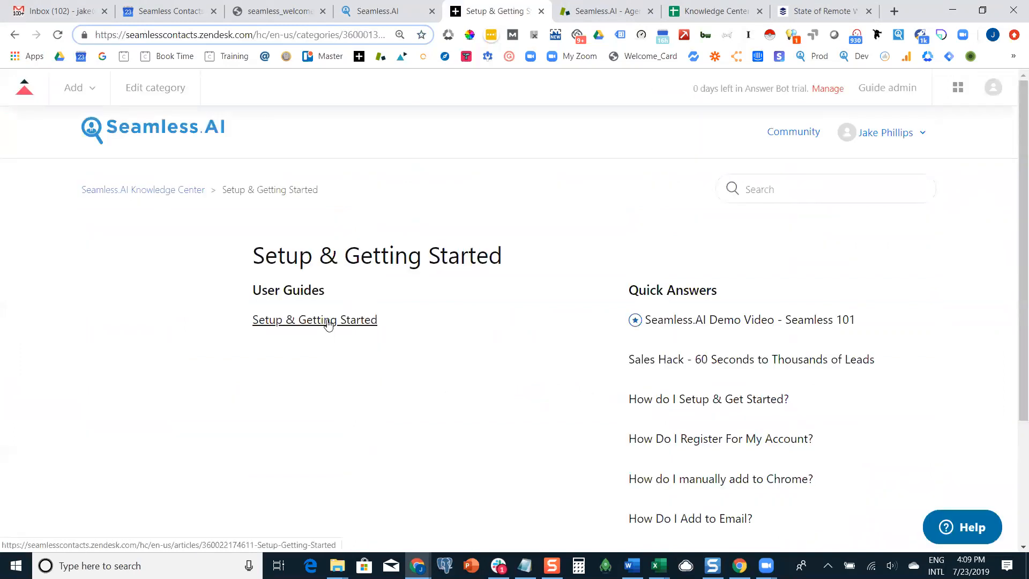
{"action": "scroll", "coordinate": [520, 338], "scroll_direction": "down", "scroll_amount": 3}
{"action": "scroll", "coordinate": [611, 376], "scroll_direction": "up", "scroll_amount": 3}
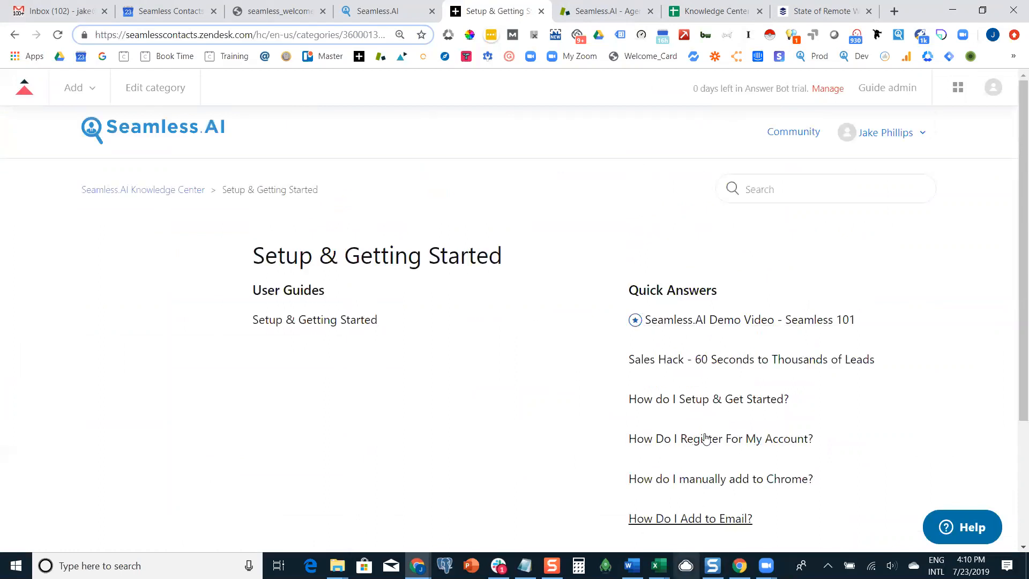
Go back to the knowledge base home and review the articles in the Videos & Webinars category.
{"action": "left_click", "coordinate": [161, 191]}
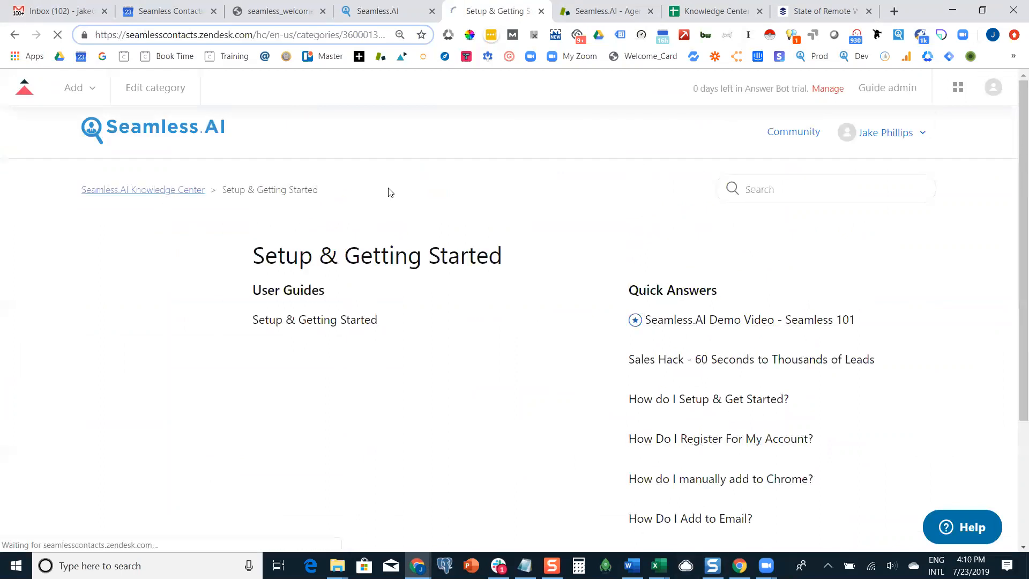
{"action": "scroll", "coordinate": [388, 197], "scroll_direction": "down", "scroll_amount": 6}
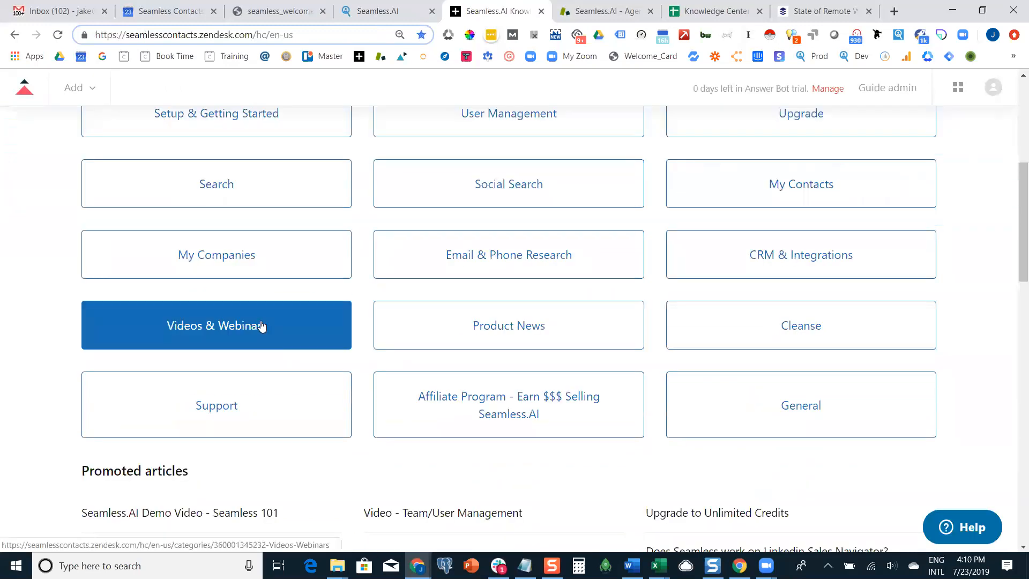
{"action": "left_click", "coordinate": [262, 326]}
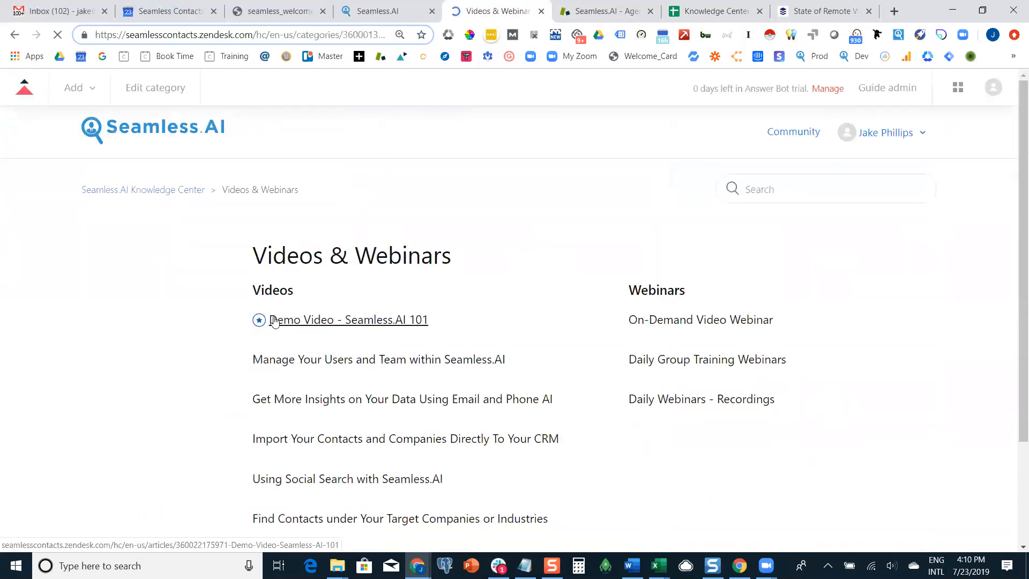
{"action": "scroll", "coordinate": [411, 432], "scroll_direction": "down", "scroll_amount": 3}
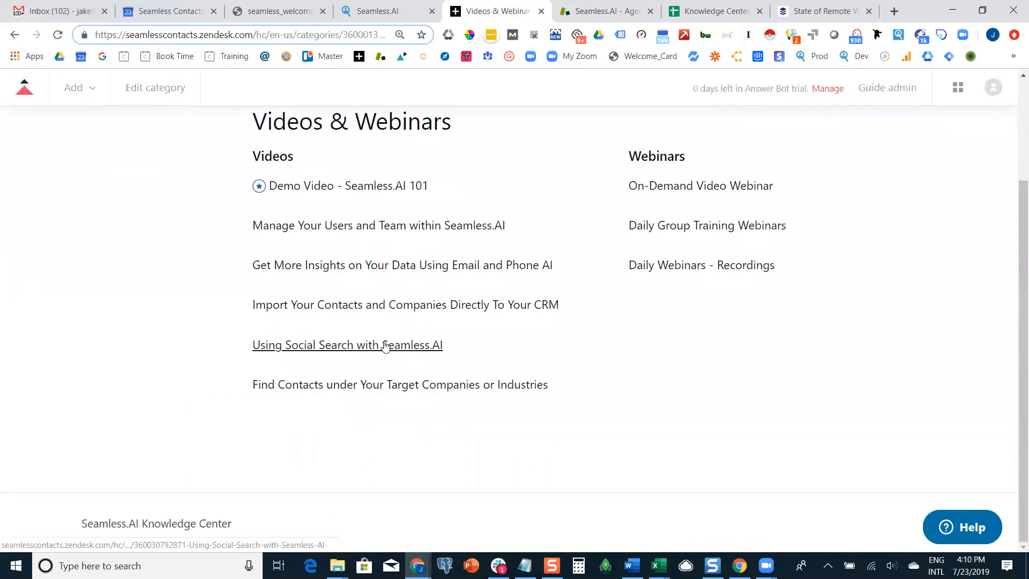
{"action": "scroll", "coordinate": [384, 345], "scroll_direction": "up", "scroll_amount": 3}
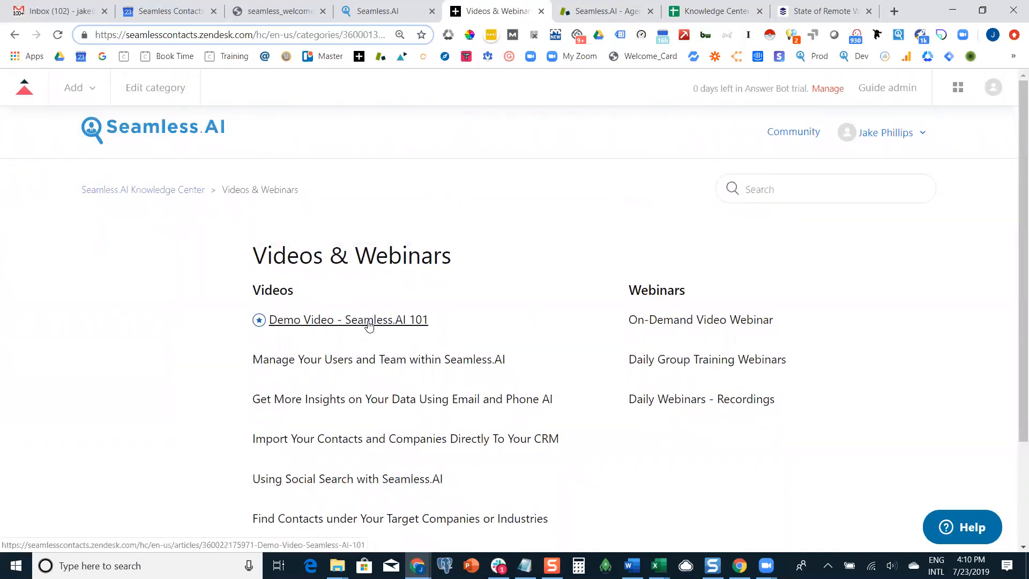
Return to the Seamless.AI Knowledge Center home page and look over its topic categories.
{"action": "left_click", "coordinate": [180, 193]}
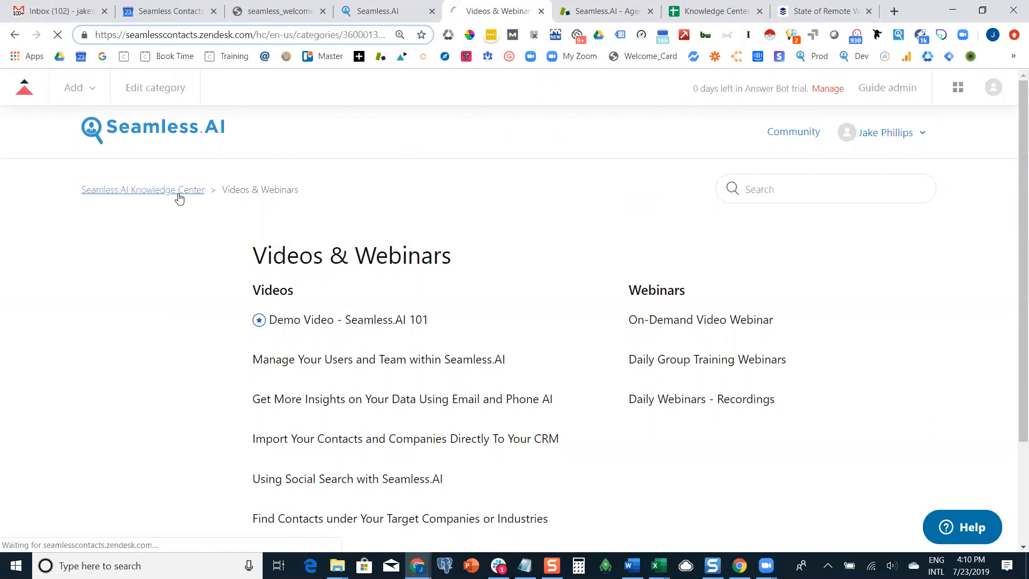
{"action": "scroll", "coordinate": [386, 255], "scroll_direction": "down", "scroll_amount": 4}
{"action": "scroll", "coordinate": [379, 256], "scroll_direction": "down", "scroll_amount": 1}
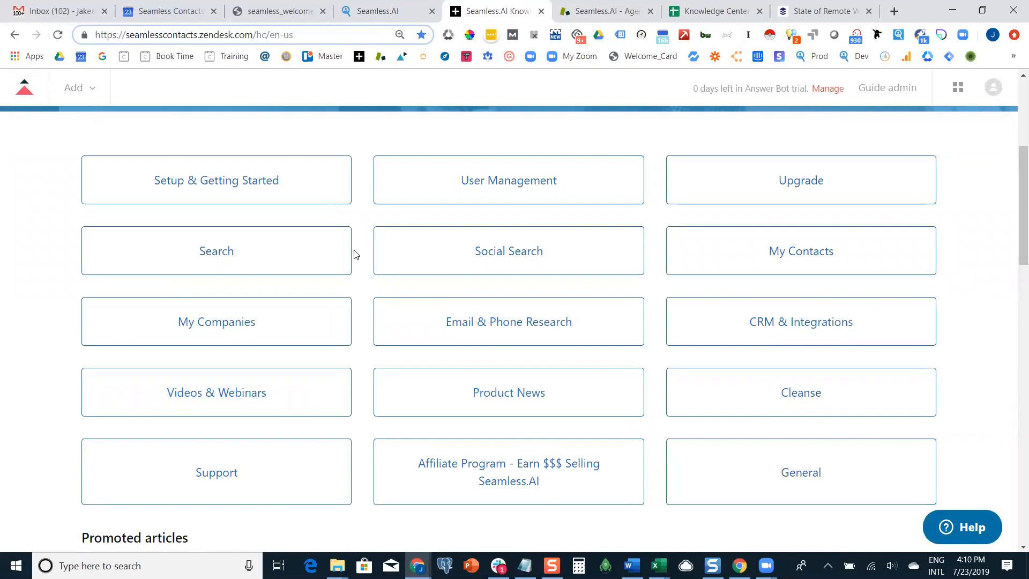
{"action": "scroll", "coordinate": [354, 254], "scroll_direction": "up", "scroll_amount": 4}
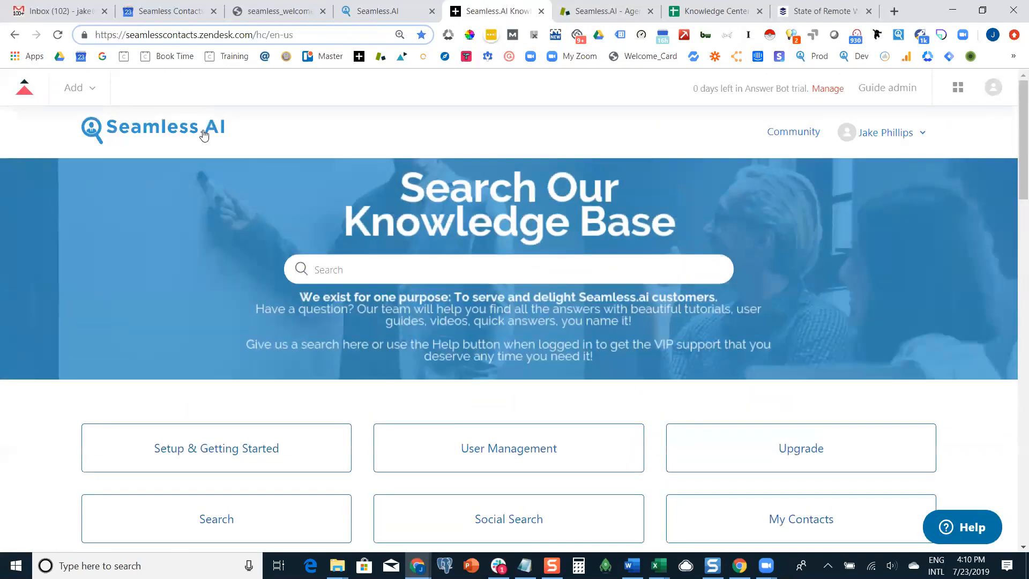
Switch back to the Seamless.AI search page and open My Account in the settings.
{"action": "left_click", "coordinate": [389, 11]}
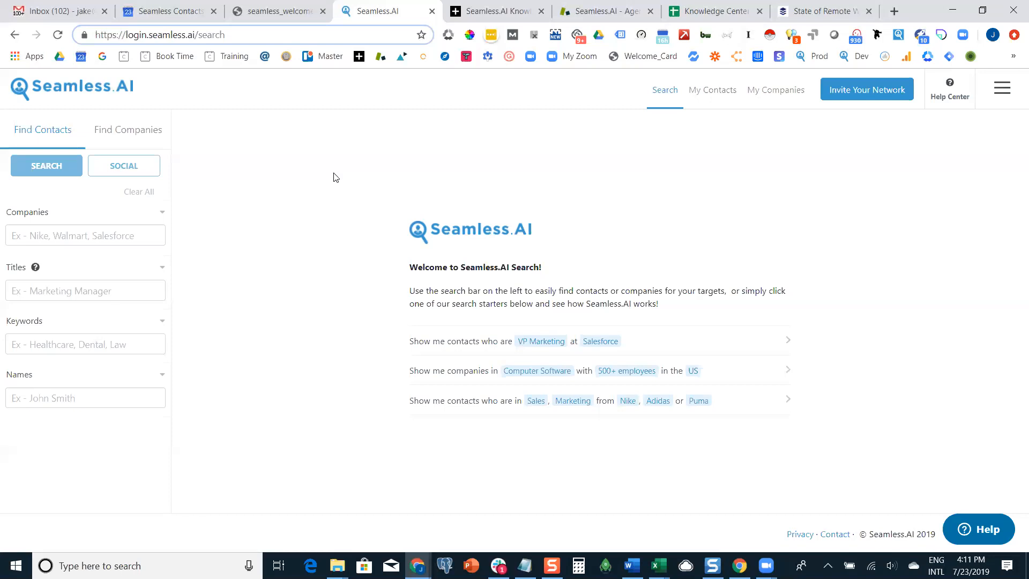
{"action": "left_click", "coordinate": [1003, 89]}
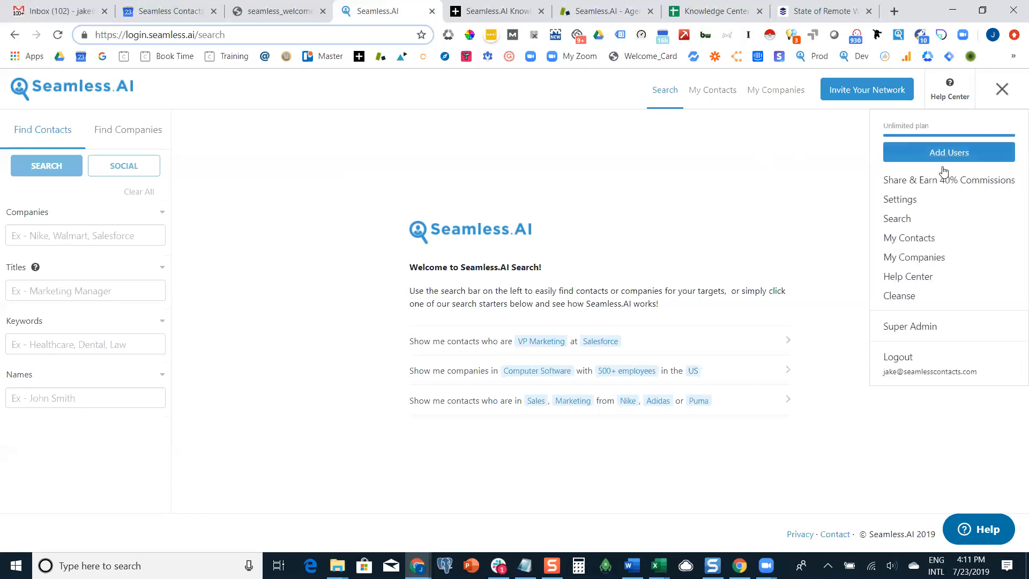
{"action": "left_click", "coordinate": [904, 200]}
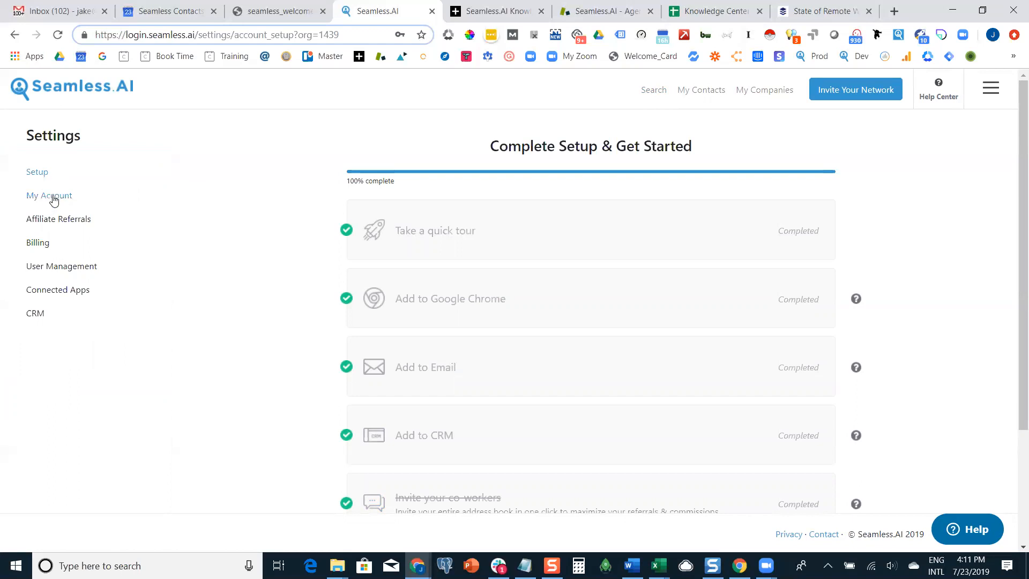
{"action": "left_click", "coordinate": [53, 198]}
Open the Affiliate Referrals settings and examine the invite options, share links and affiliate referral codes.
{"action": "left_click", "coordinate": [53, 219]}
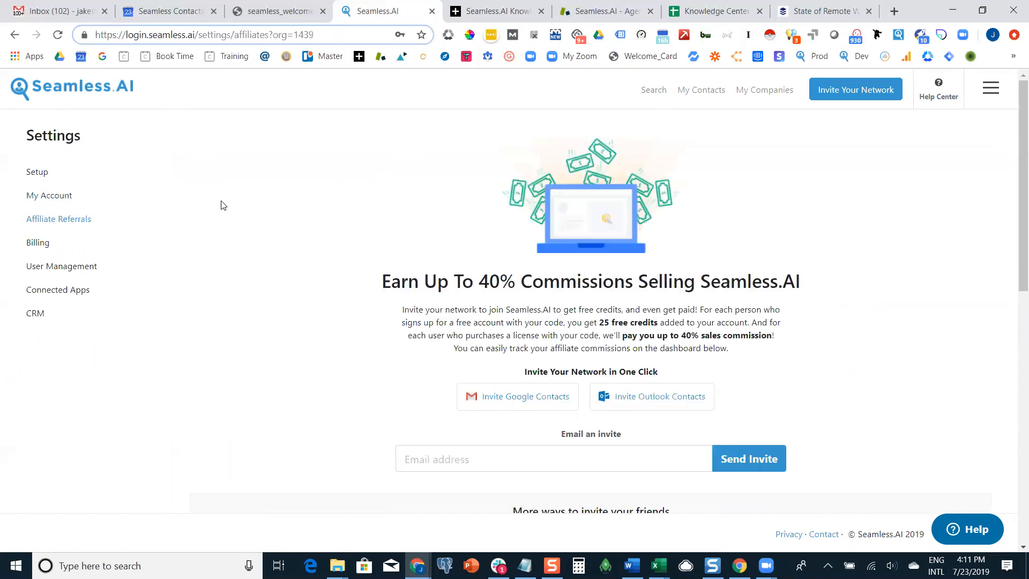
{"action": "scroll", "coordinate": [223, 205], "scroll_direction": "down", "scroll_amount": 2}
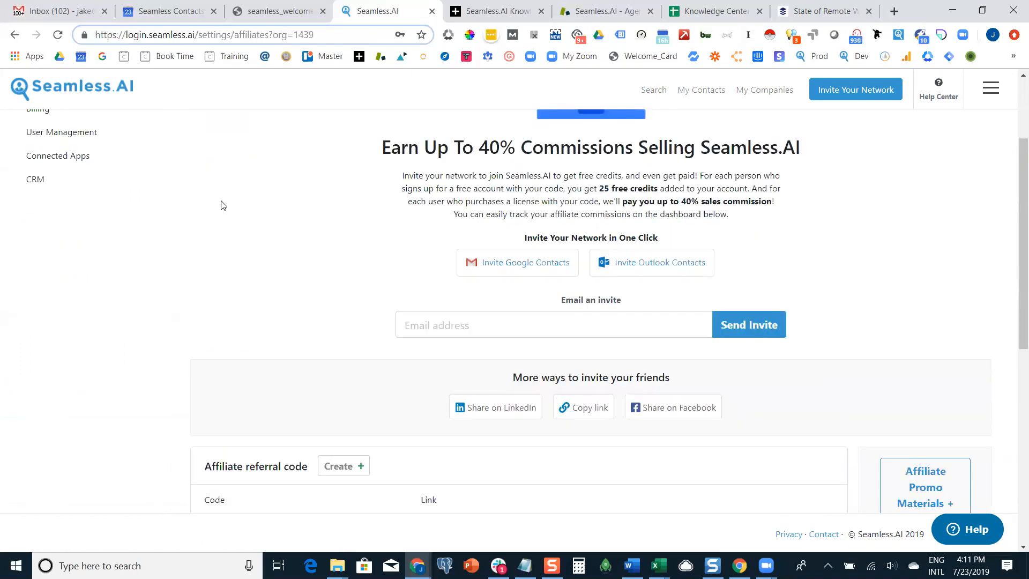
{"action": "scroll", "coordinate": [223, 206], "scroll_direction": "down", "scroll_amount": 2}
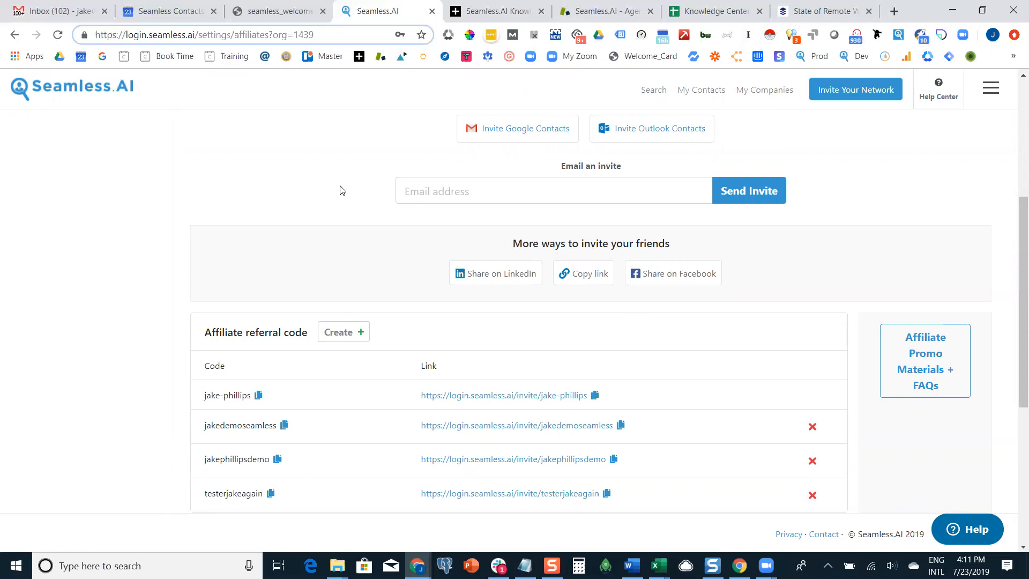
{"action": "scroll", "coordinate": [341, 191], "scroll_direction": "up", "scroll_amount": 5}
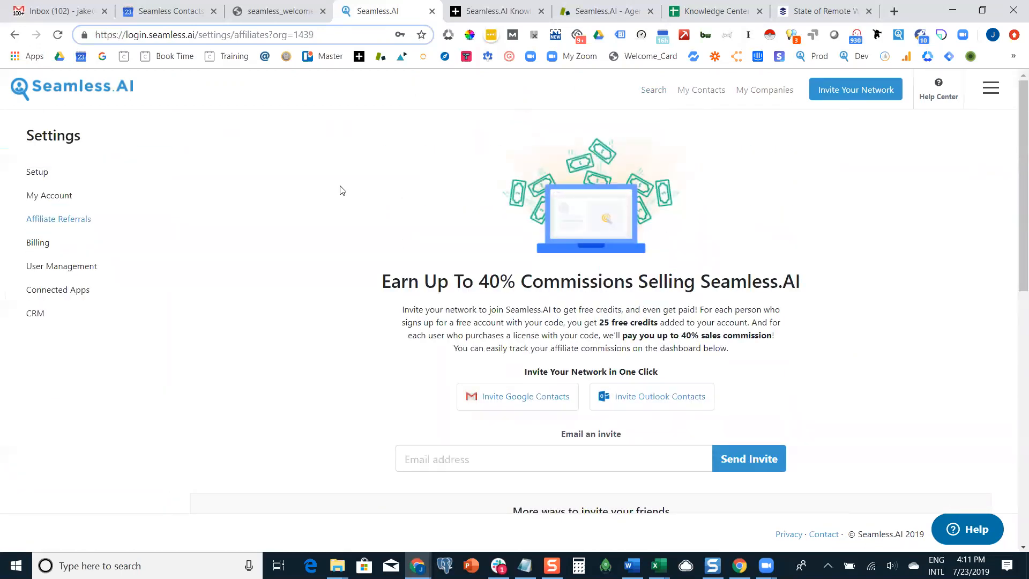
{"action": "scroll", "coordinate": [342, 190], "scroll_direction": "down", "scroll_amount": 8}
{"action": "scroll", "coordinate": [322, 190], "scroll_direction": "up", "scroll_amount": 8}
{"action": "scroll", "coordinate": [325, 224], "scroll_direction": "down", "scroll_amount": 4}
{"action": "scroll", "coordinate": [324, 220], "scroll_direction": "up", "scroll_amount": 4}
View the Billing settings and the organization's members and licenses under User Management.
{"action": "left_click", "coordinate": [35, 241]}
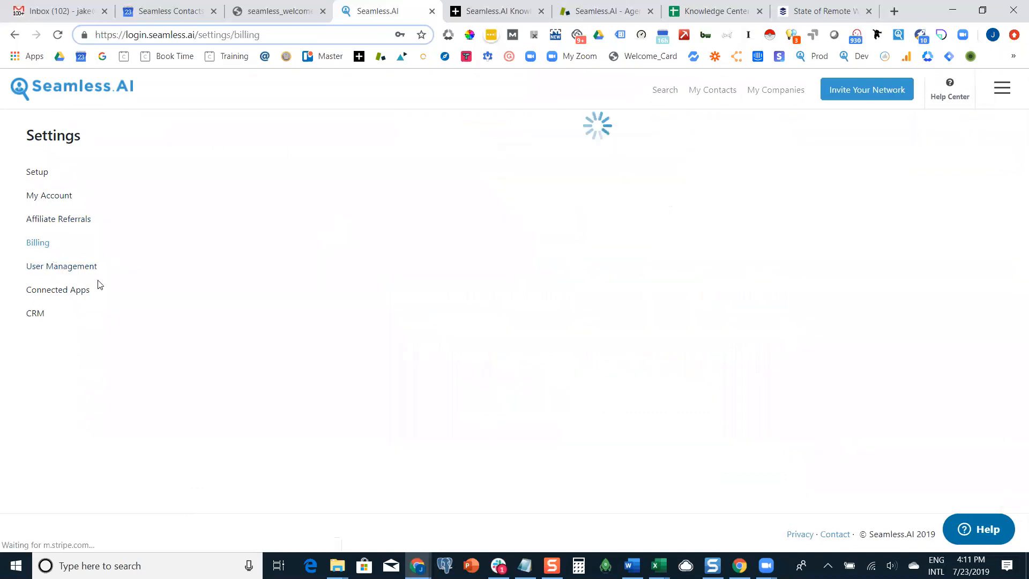
{"action": "left_click", "coordinate": [91, 272]}
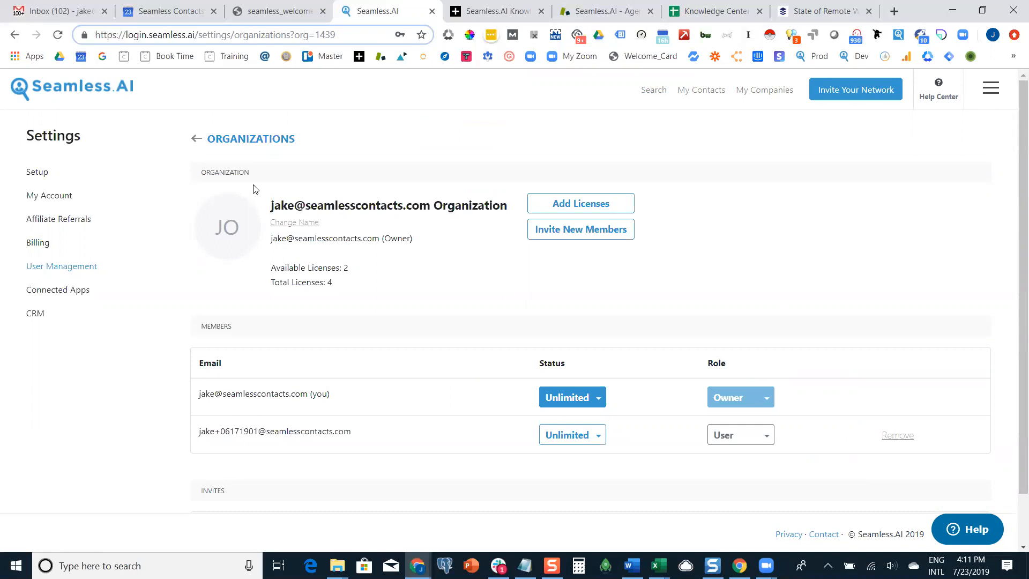
View the Connected Apps page and examine the organization's Salesforce import options in the CRM settings.
{"action": "left_click", "coordinate": [81, 290]}
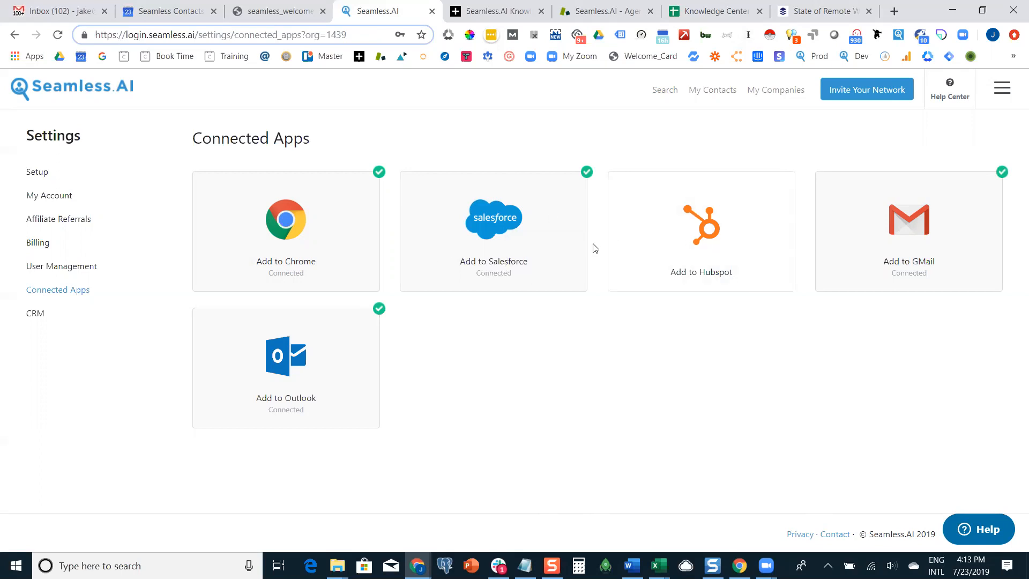
{"action": "left_click", "coordinate": [42, 315]}
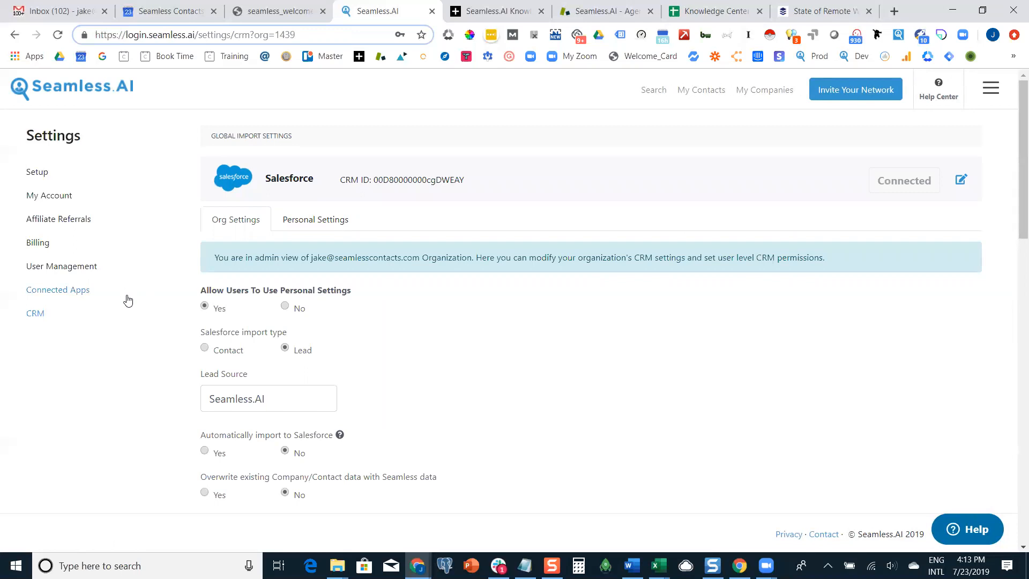
{"action": "scroll", "coordinate": [527, 301], "scroll_direction": "down", "scroll_amount": 1}
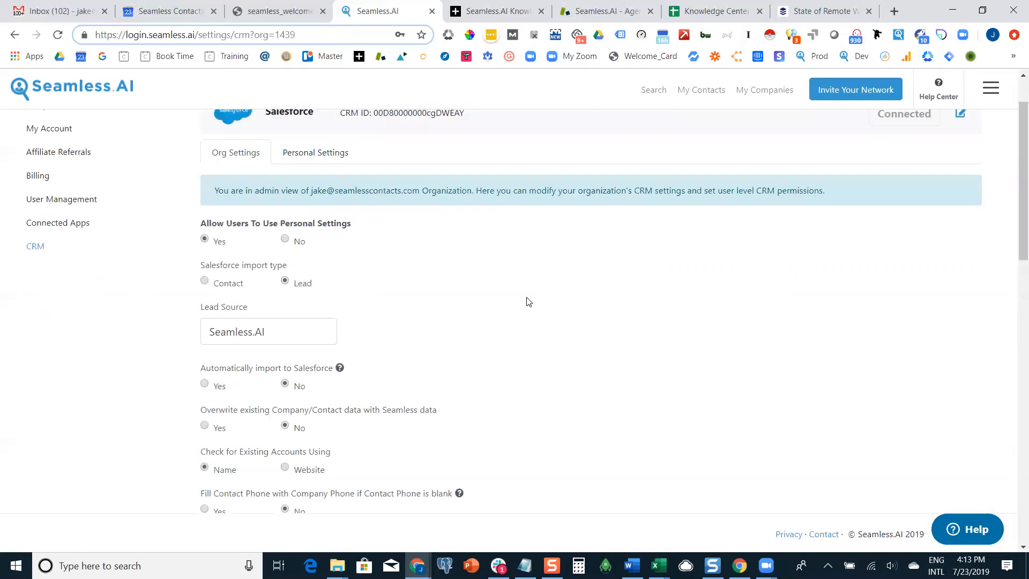
{"action": "scroll", "coordinate": [528, 302], "scroll_direction": "down", "scroll_amount": 1}
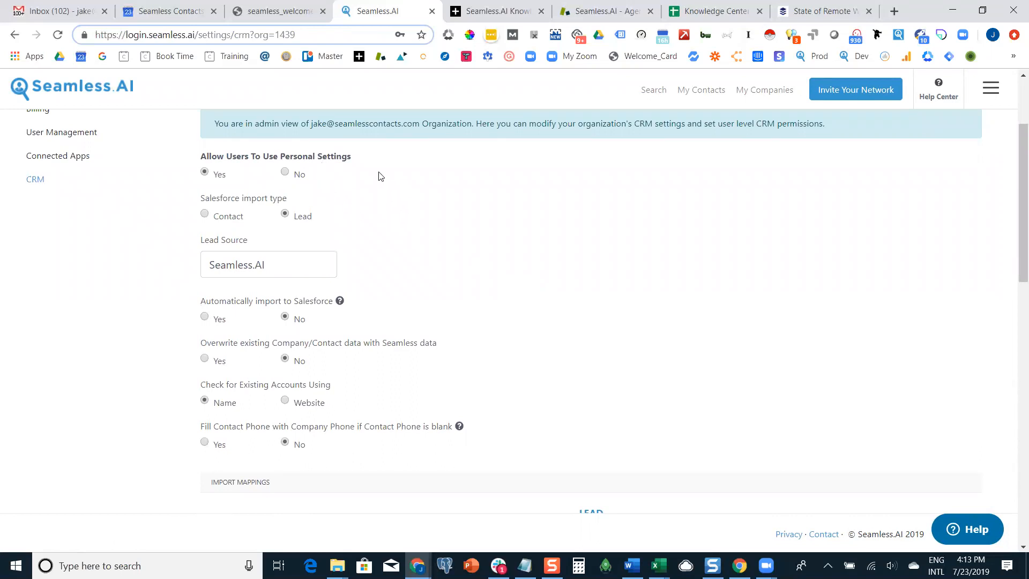
Examine the organization's Salesforce import options and the Lead import mappings between Seamless.AI and Salesforce fields in the CRM settings.
{"action": "scroll", "coordinate": [528, 182], "scroll_direction": "up", "scroll_amount": 1}
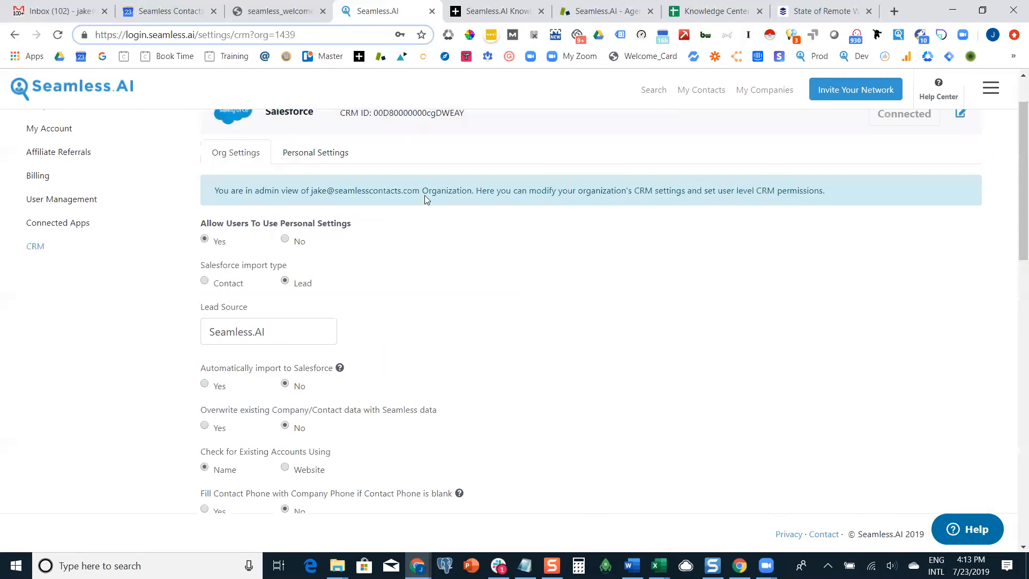
{"action": "scroll", "coordinate": [220, 168], "scroll_direction": "up", "scroll_amount": 1}
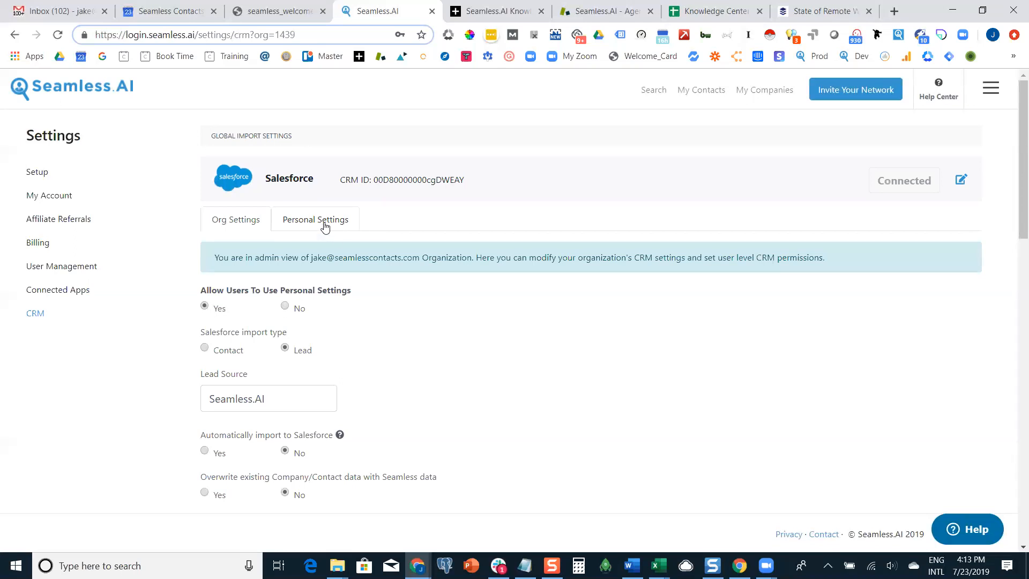
{"action": "scroll", "coordinate": [382, 228], "scroll_direction": "down", "scroll_amount": 3}
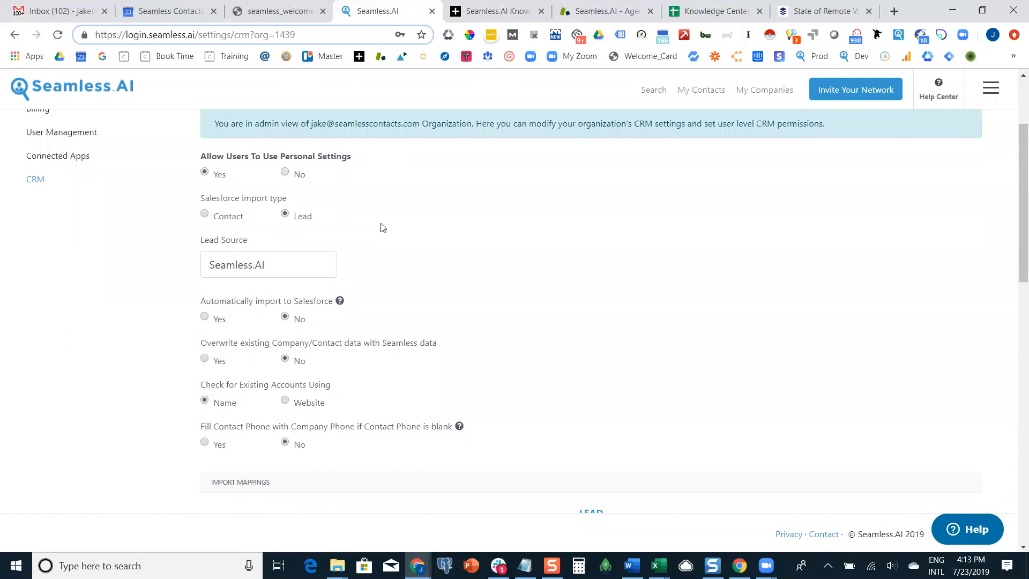
{"action": "scroll", "coordinate": [383, 228], "scroll_direction": "down", "scroll_amount": 1}
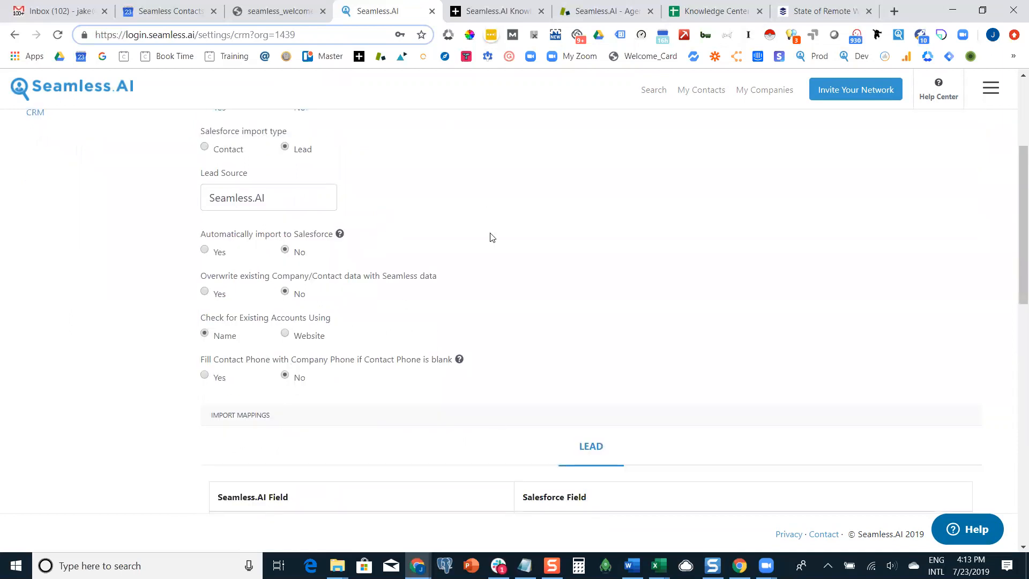
{"action": "scroll", "coordinate": [490, 236], "scroll_direction": "down", "scroll_amount": 5}
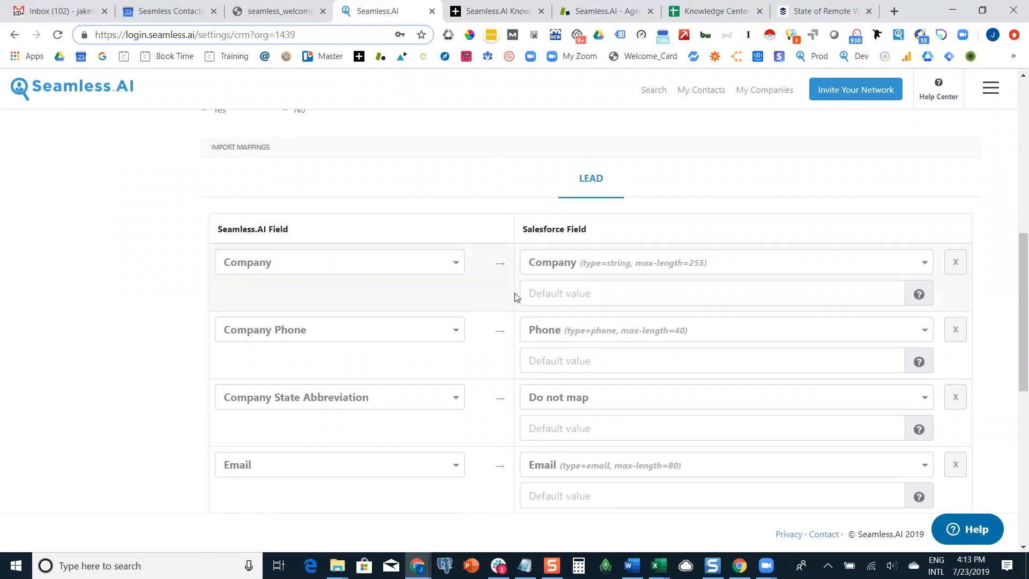
{"action": "scroll", "coordinate": [501, 296], "scroll_direction": "down", "scroll_amount": 1}
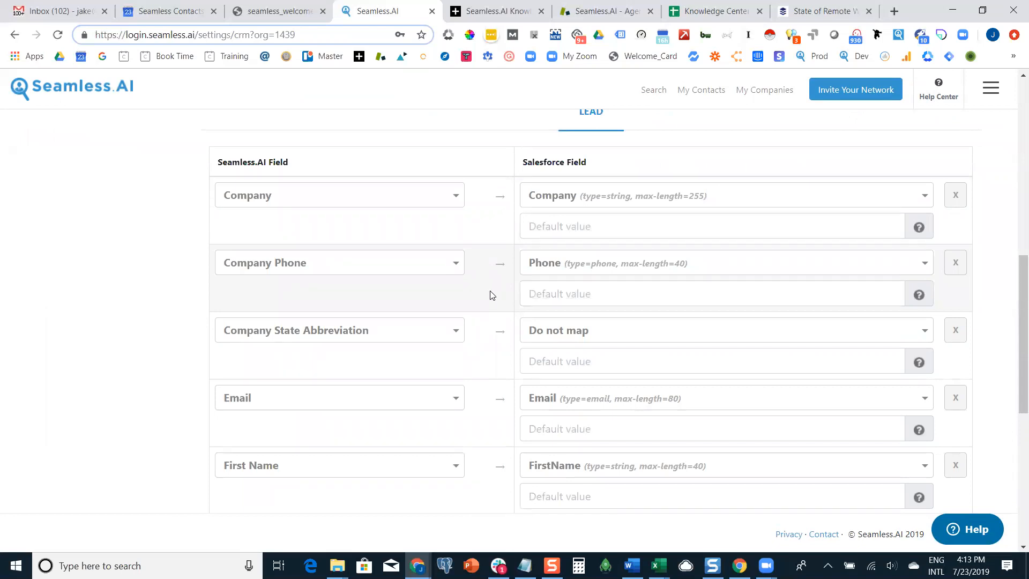
{"action": "scroll", "coordinate": [489, 298], "scroll_direction": "up", "scroll_amount": 1}
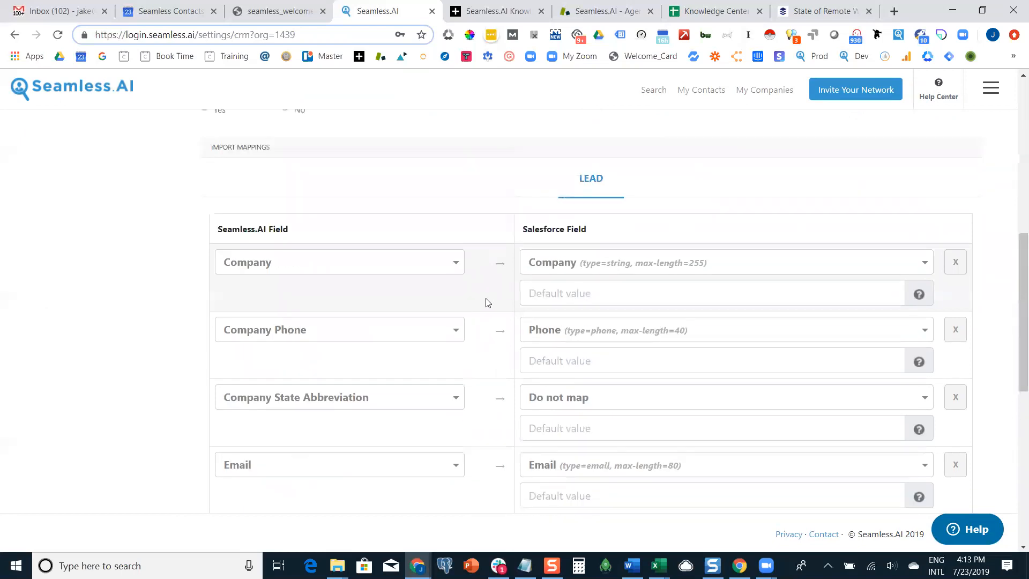
{"action": "scroll", "coordinate": [488, 303], "scroll_direction": "up", "scroll_amount": 5}
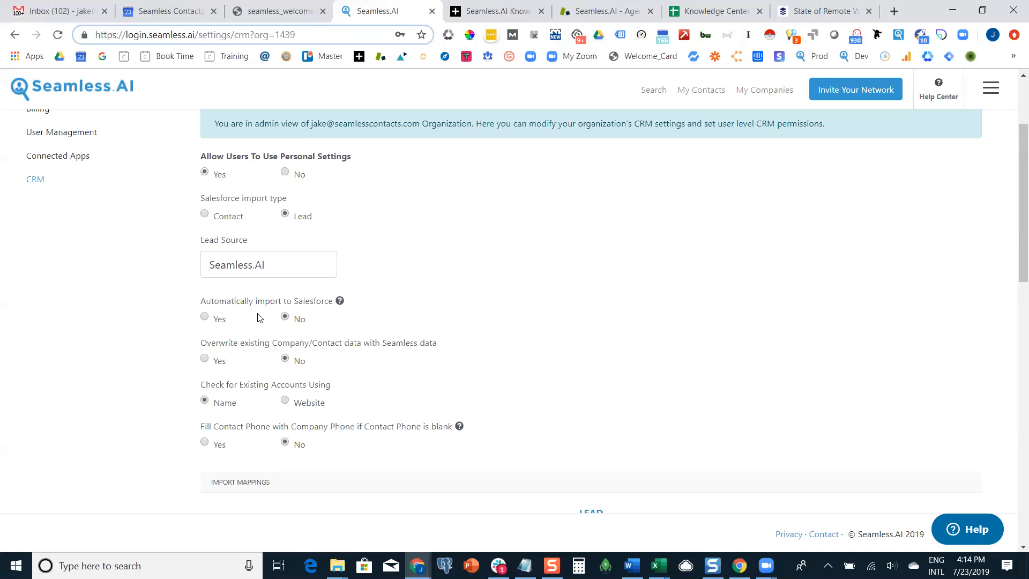
{"action": "scroll", "coordinate": [258, 322], "scroll_direction": "up", "scroll_amount": 3}
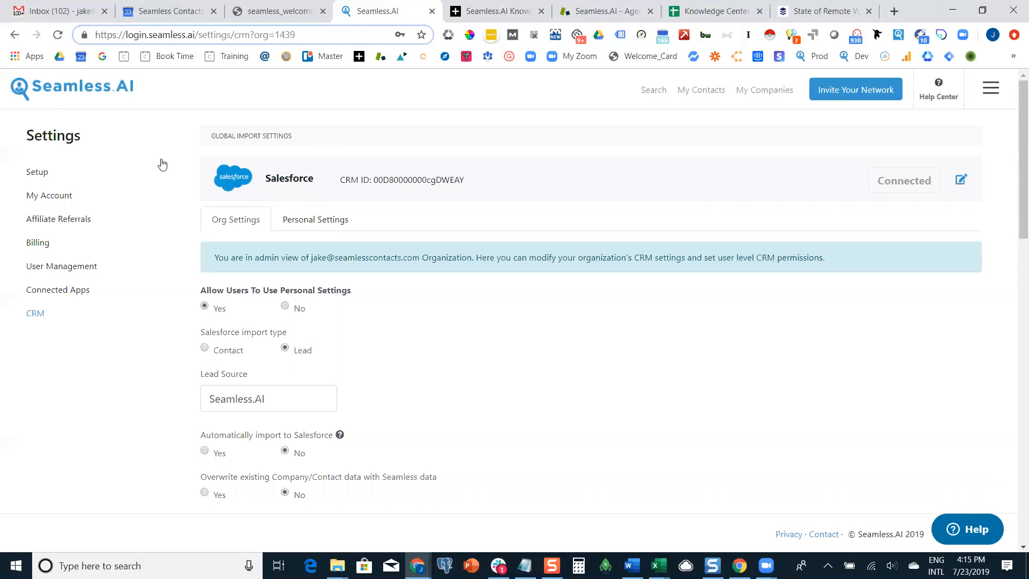
Return to the search page and run the starter search for Sales and Marketing contacts from Nike, Adidas or Puma.
{"action": "left_click", "coordinate": [108, 97]}
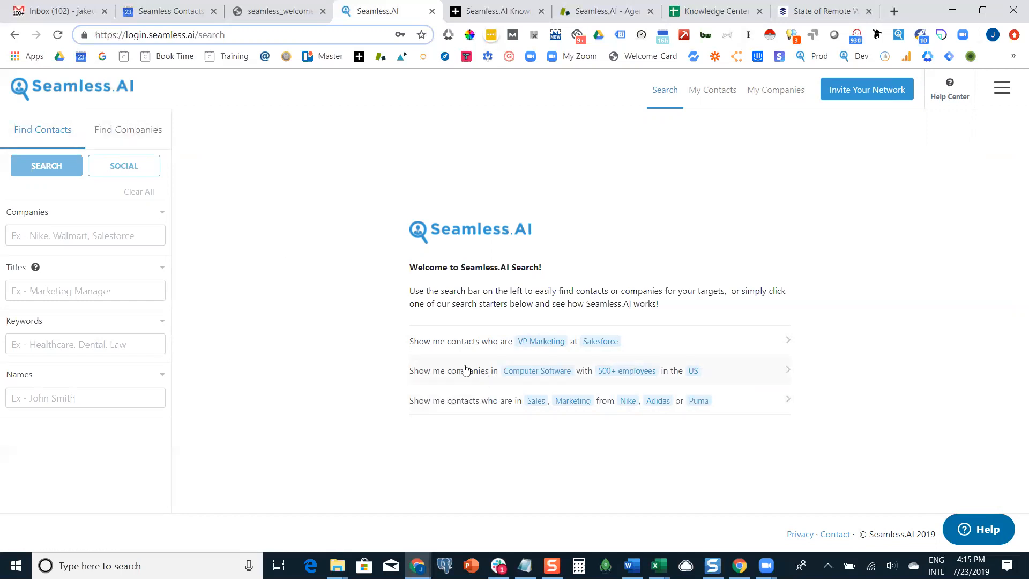
{"action": "left_click", "coordinate": [474, 411]}
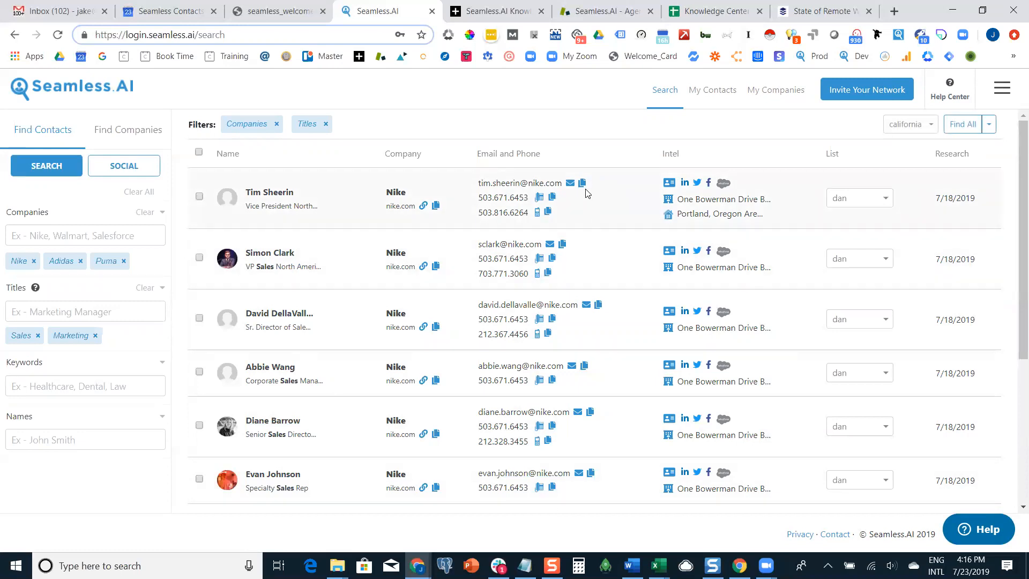
{"action": "scroll", "coordinate": [587, 194], "scroll_direction": "down", "scroll_amount": 5}
{"action": "scroll", "coordinate": [593, 241], "scroll_direction": "up", "scroll_amount": 5}
Advance two pages through the Nike, Adidas and Puma contact results.
{"action": "scroll", "coordinate": [613, 205], "scroll_direction": "down", "scroll_amount": 5}
{"action": "left_click", "coordinate": [982, 497]}
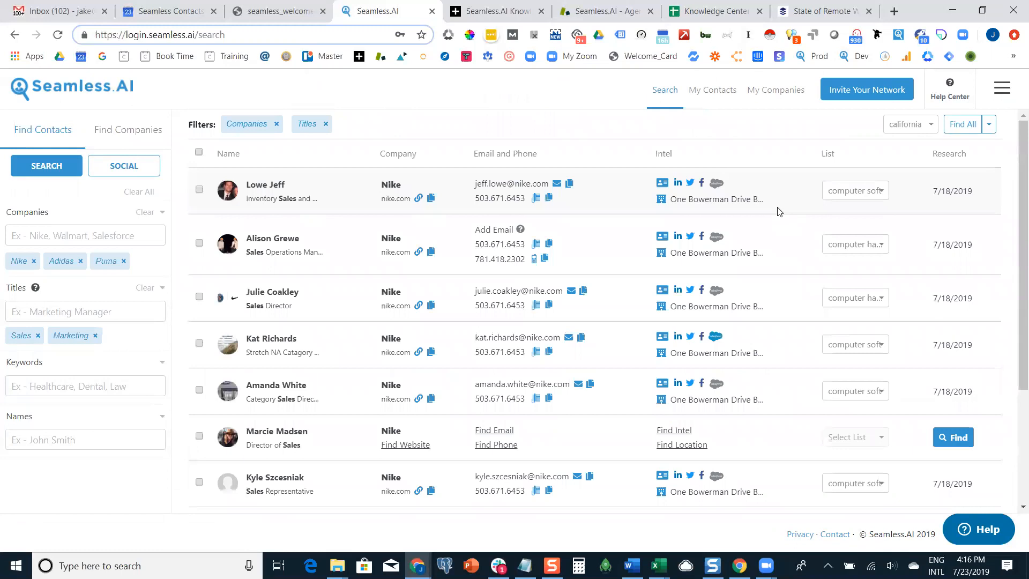
{"action": "scroll", "coordinate": [779, 211], "scroll_direction": "down", "scroll_amount": 3}
{"action": "left_click", "coordinate": [983, 498]}
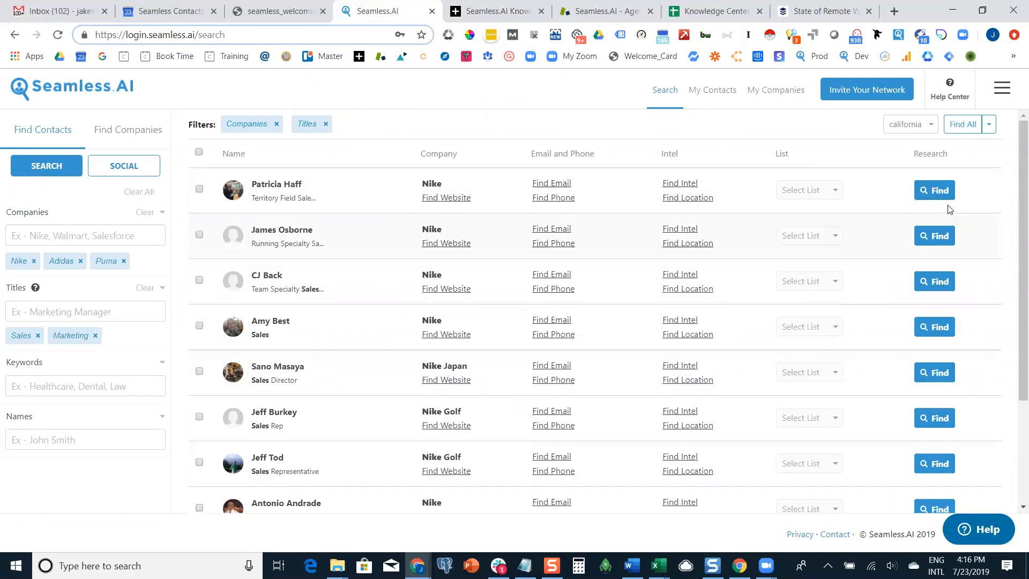
Research all contacts on the current results page into the california list and check their progress.
{"action": "left_click", "coordinate": [965, 126]}
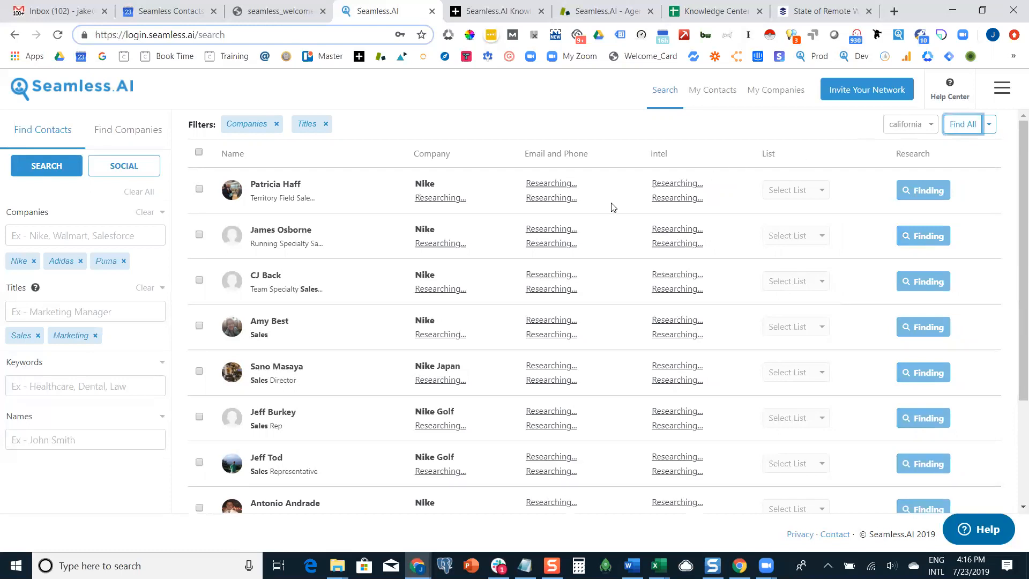
{"action": "scroll", "coordinate": [615, 261], "scroll_direction": "down", "scroll_amount": 3}
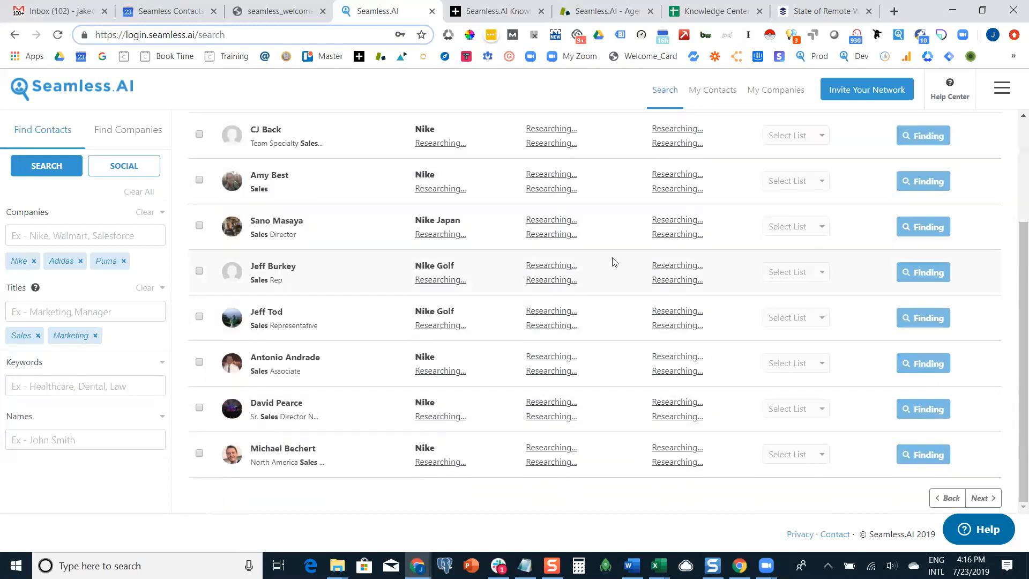
{"action": "scroll", "coordinate": [626, 360], "scroll_direction": "up", "scroll_amount": 3}
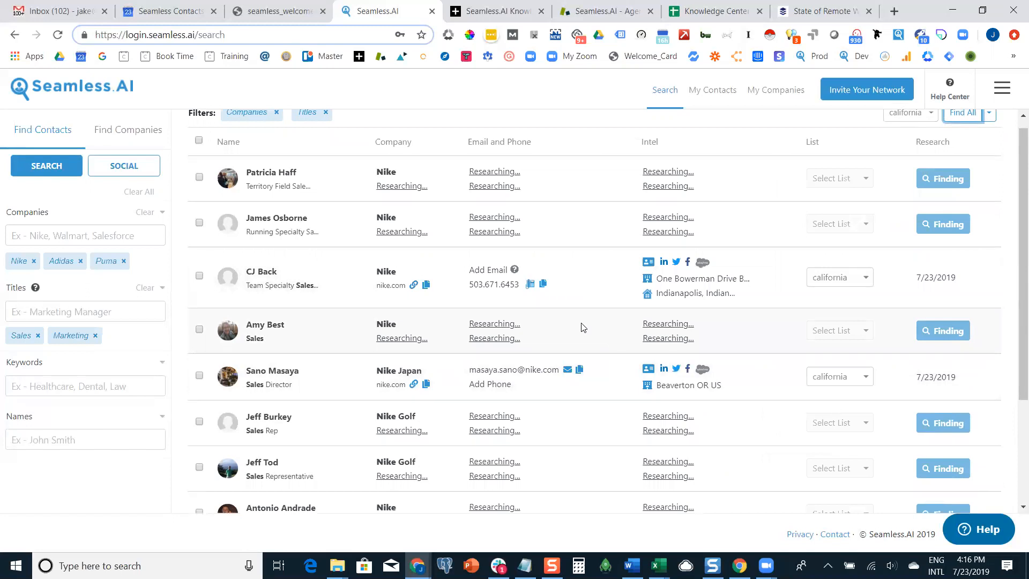
{"action": "scroll", "coordinate": [583, 327], "scroll_direction": "up", "scroll_amount": 1}
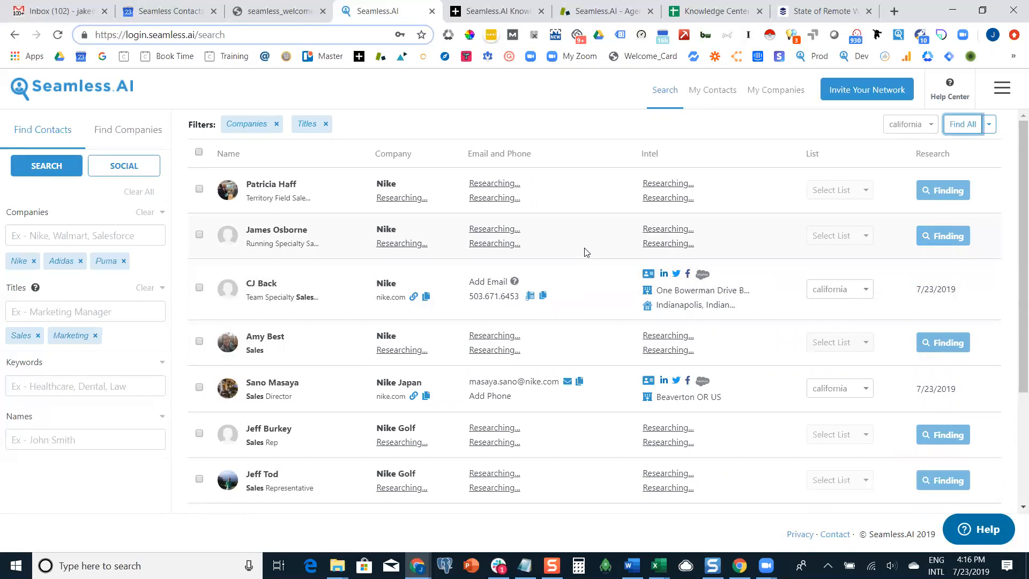
{"action": "scroll", "coordinate": [586, 253], "scroll_direction": "down", "scroll_amount": 1}
{"action": "scroll", "coordinate": [587, 252], "scroll_direction": "down", "scroll_amount": 3}
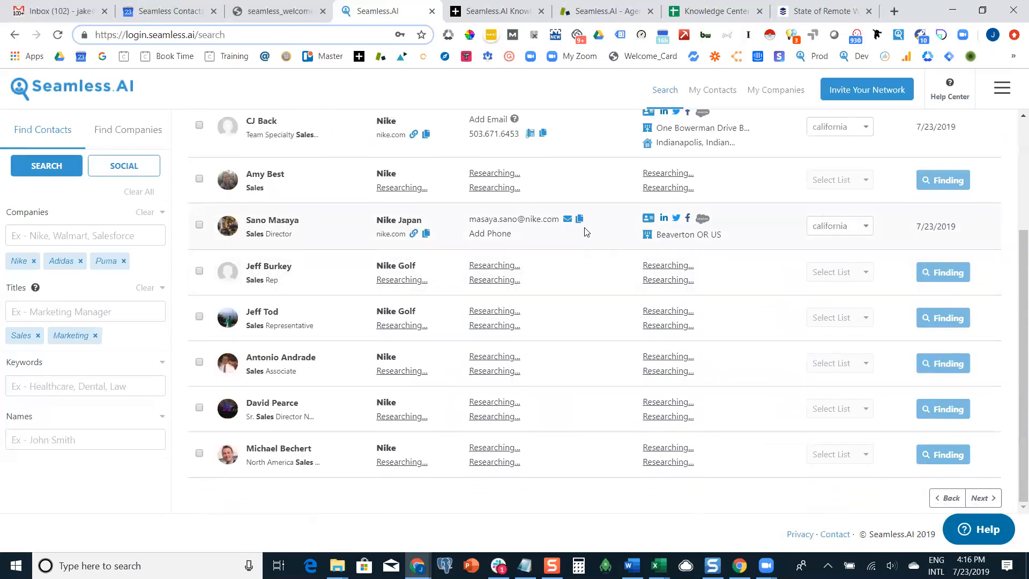
{"action": "scroll", "coordinate": [595, 294], "scroll_direction": "up", "scroll_amount": 3}
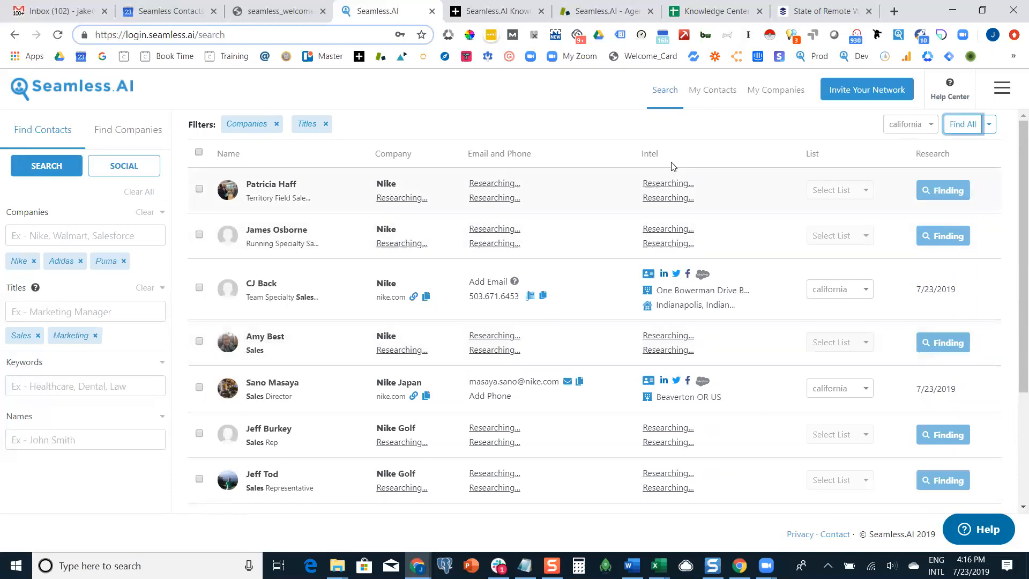
Review the newly researched Nike contacts under My Contacts, checking back on the search results in between.
{"action": "left_click", "coordinate": [719, 100]}
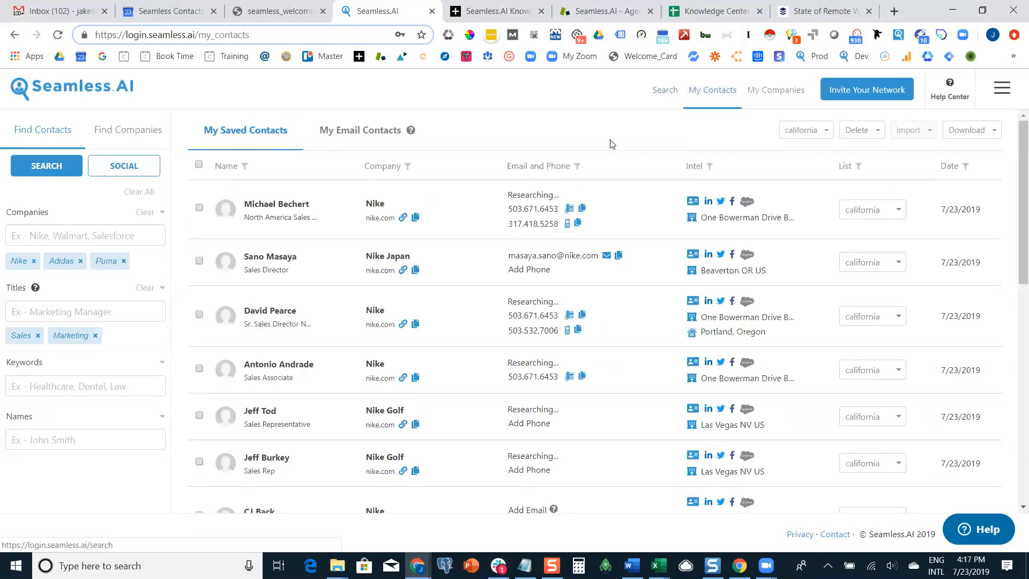
{"action": "scroll", "coordinate": [614, 142], "scroll_direction": "down", "scroll_amount": 4}
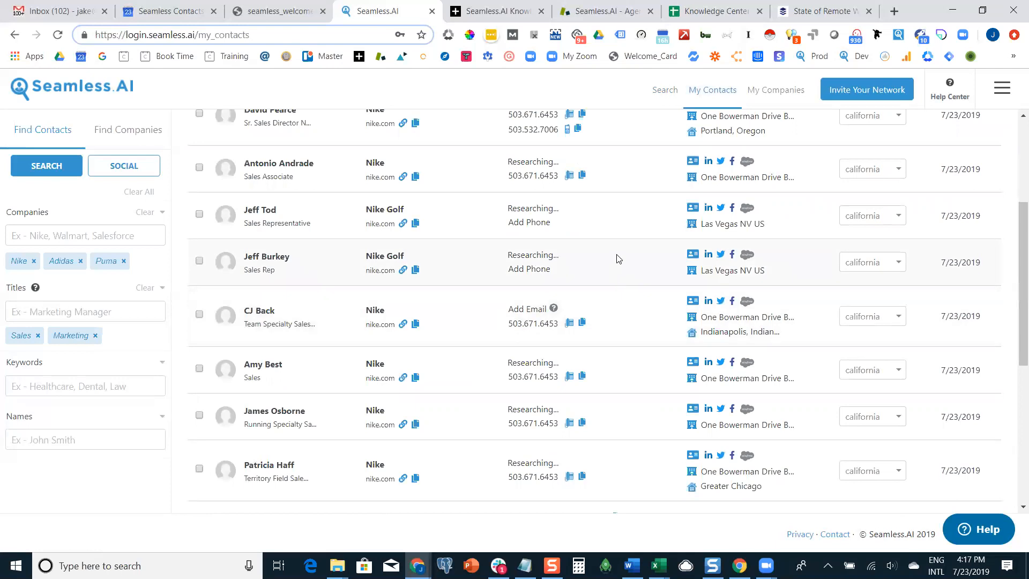
{"action": "scroll", "coordinate": [594, 246], "scroll_direction": "up", "scroll_amount": 4}
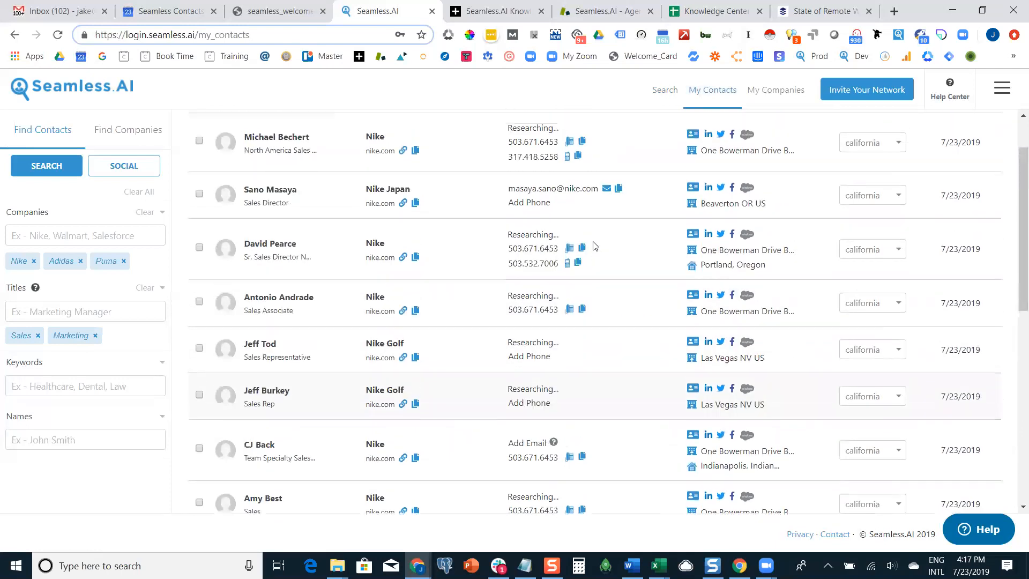
{"action": "left_click", "coordinate": [665, 93]}
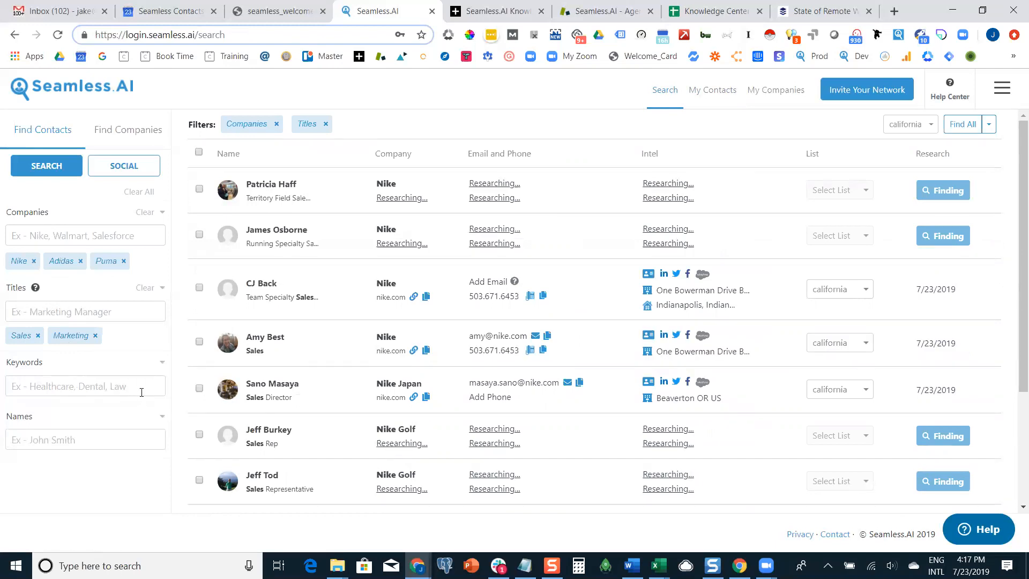
{"action": "left_click", "coordinate": [720, 93]}
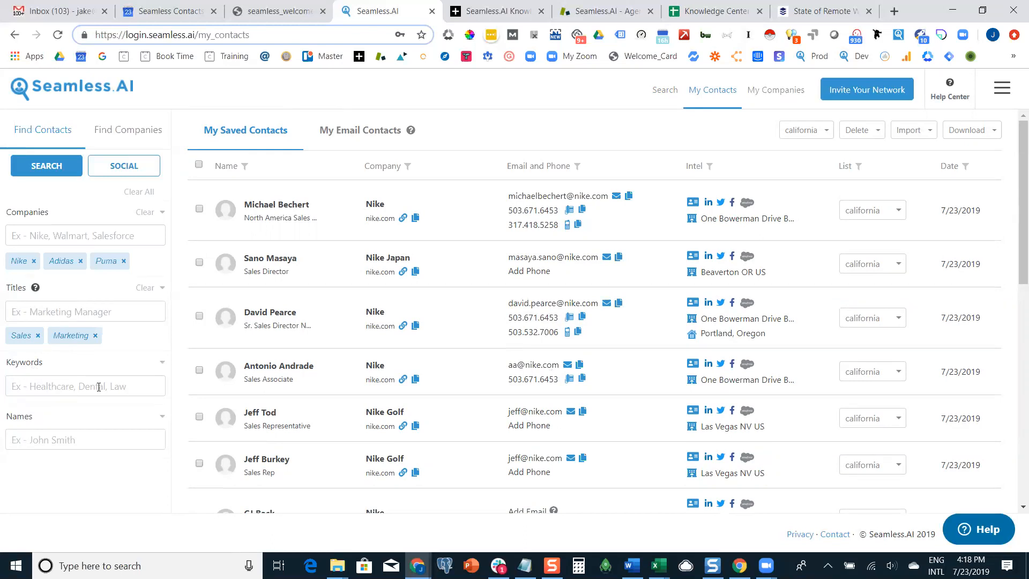
Remove Nike and Adidas from the company filter, rerun the contact search for Puma only, and review the results.
{"action": "left_click", "coordinate": [35, 262]}
{"action": "left_click", "coordinate": [43, 261]}
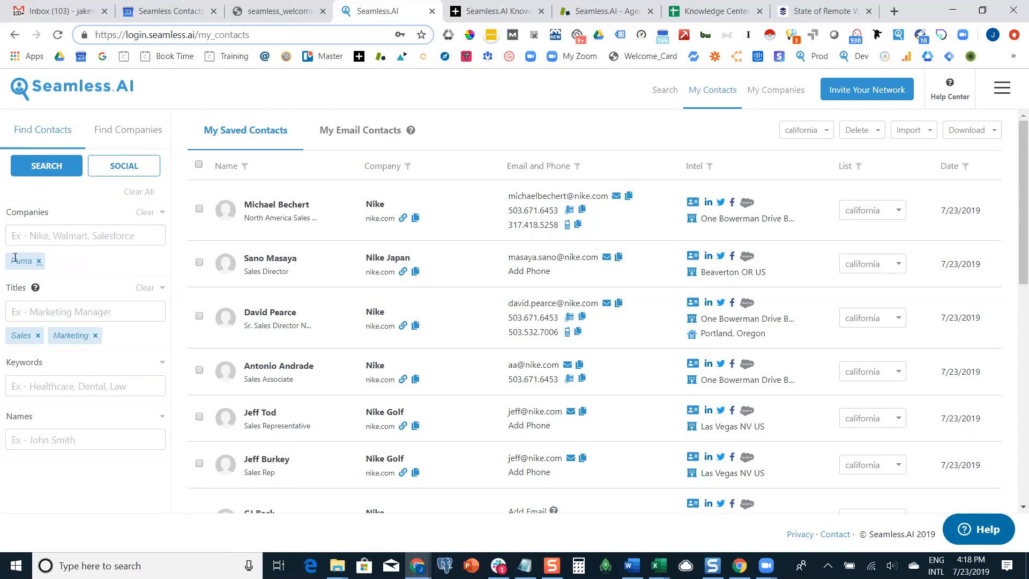
{"action": "left_click", "coordinate": [56, 168]}
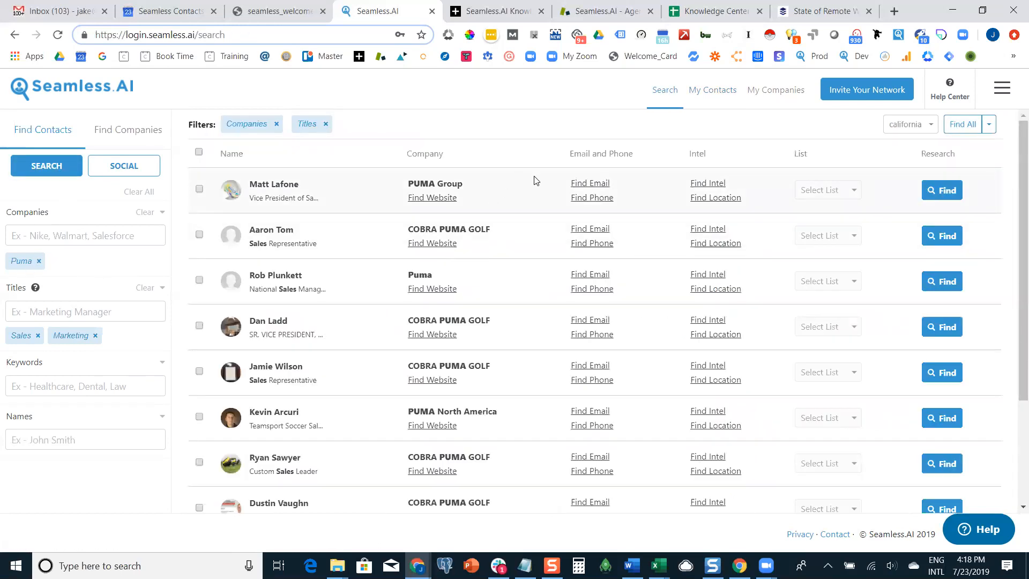
{"action": "scroll", "coordinate": [536, 180], "scroll_direction": "down", "scroll_amount": 3}
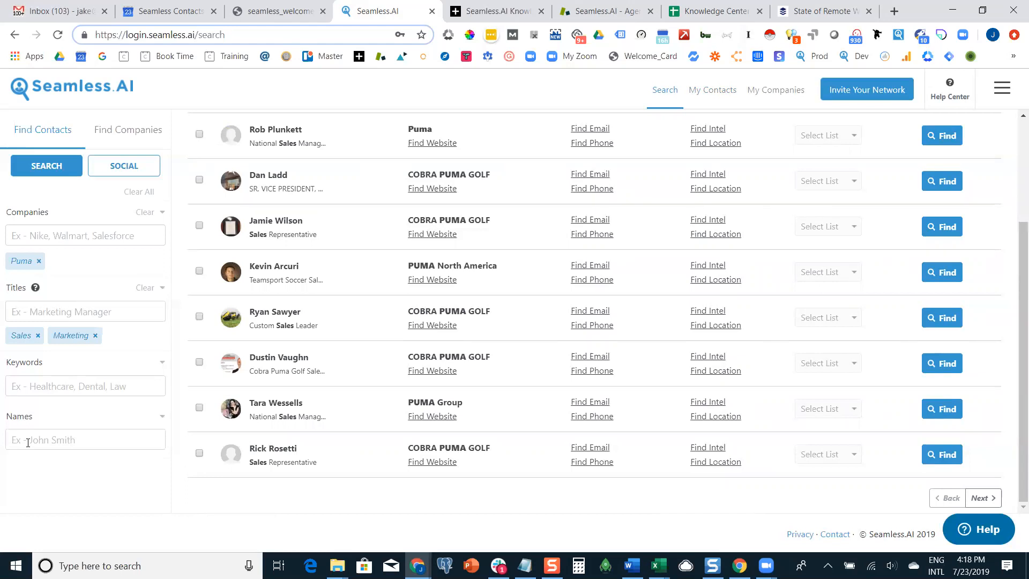
{"action": "scroll", "coordinate": [264, 413], "scroll_direction": "up", "scroll_amount": 3}
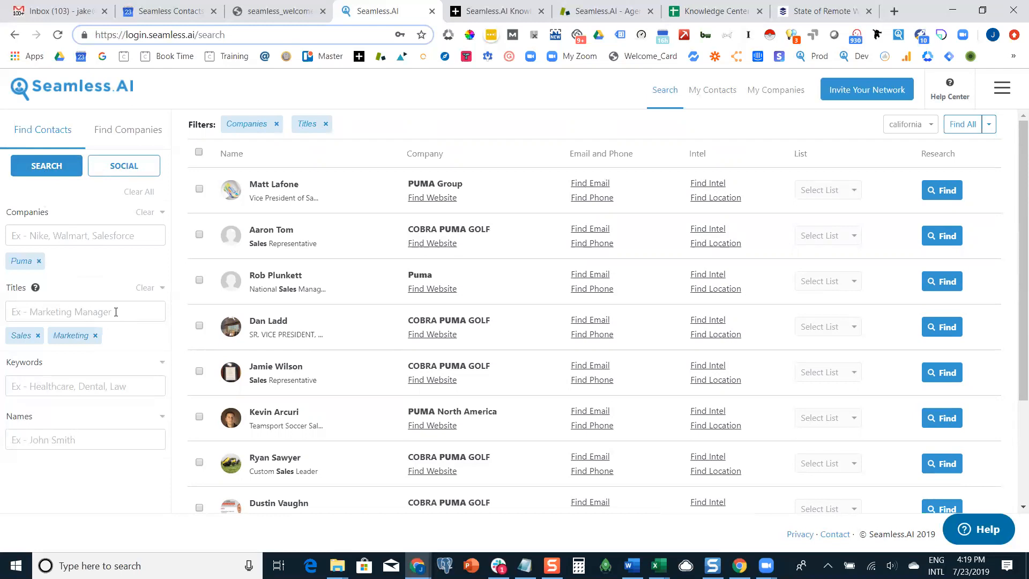
Switch to company search and filter by the industries Broadcast Media, Building Materials, Chemicals, and Civic & Social Organization.
{"action": "left_click", "coordinate": [142, 133]}
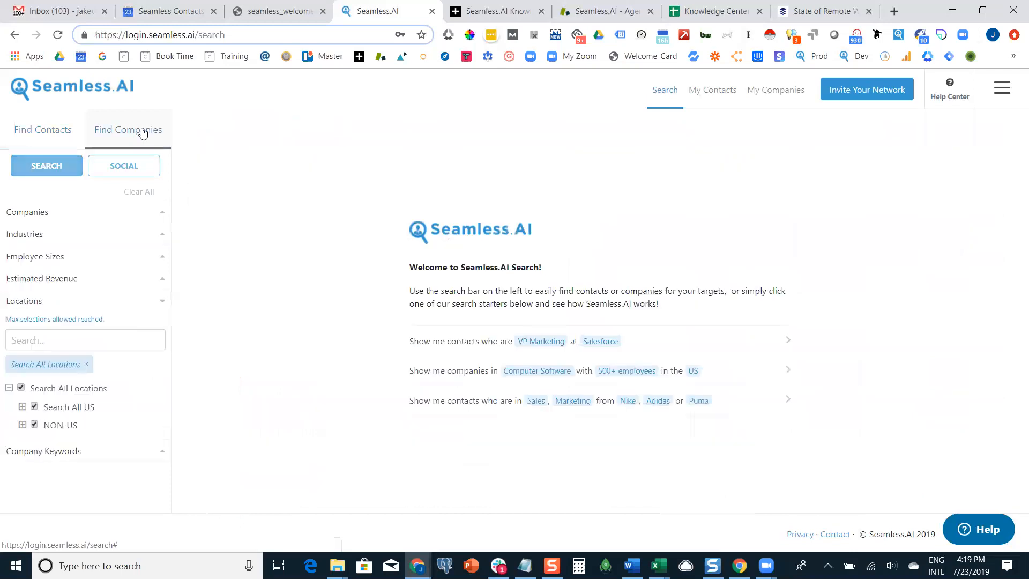
{"action": "left_click", "coordinate": [65, 234]}
{"action": "scroll", "coordinate": [43, 327], "scroll_direction": "down", "scroll_amount": 3}
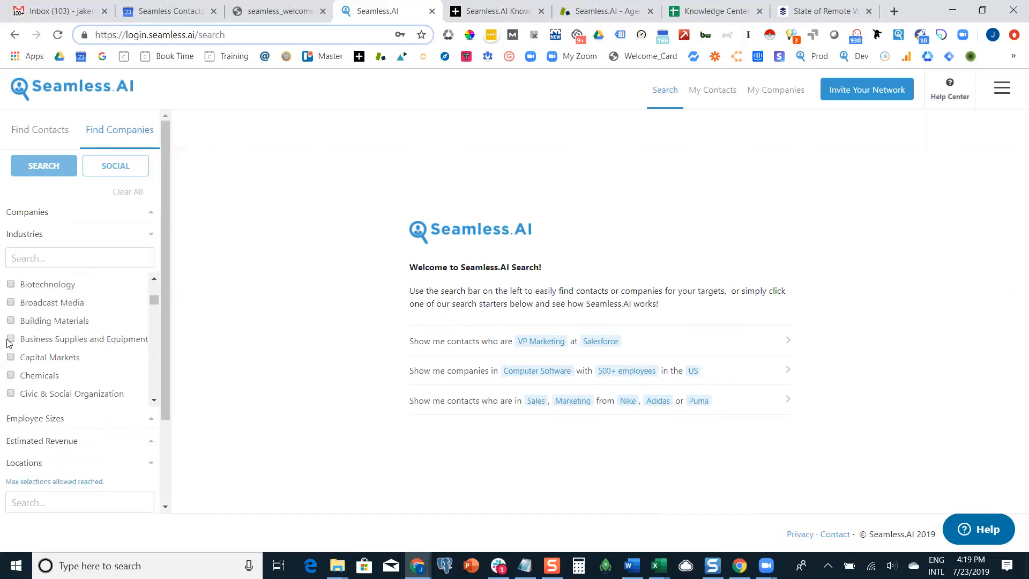
{"action": "left_click", "coordinate": [10, 320]}
{"action": "left_click", "coordinate": [11, 322]}
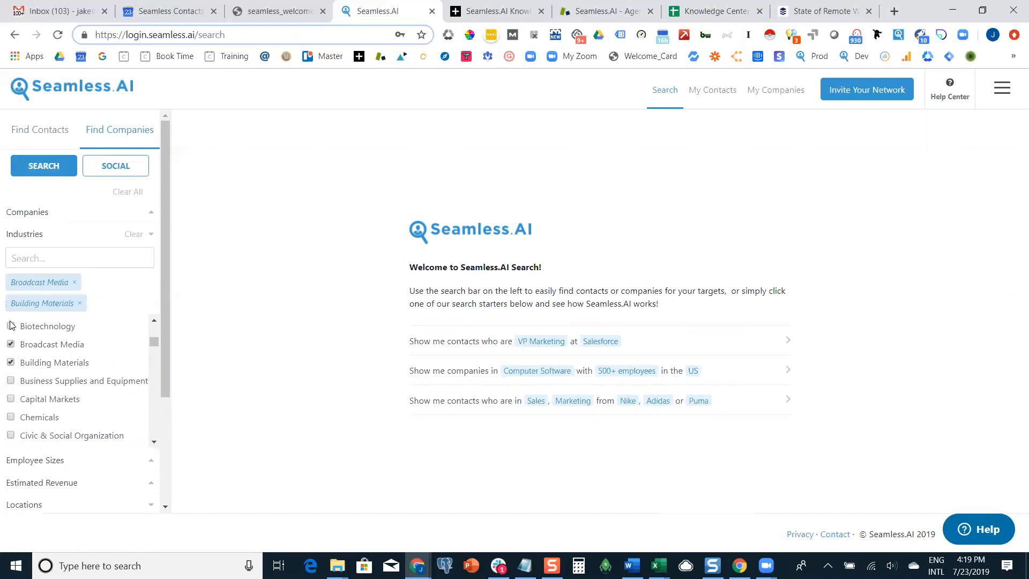
{"action": "left_click", "coordinate": [11, 417]}
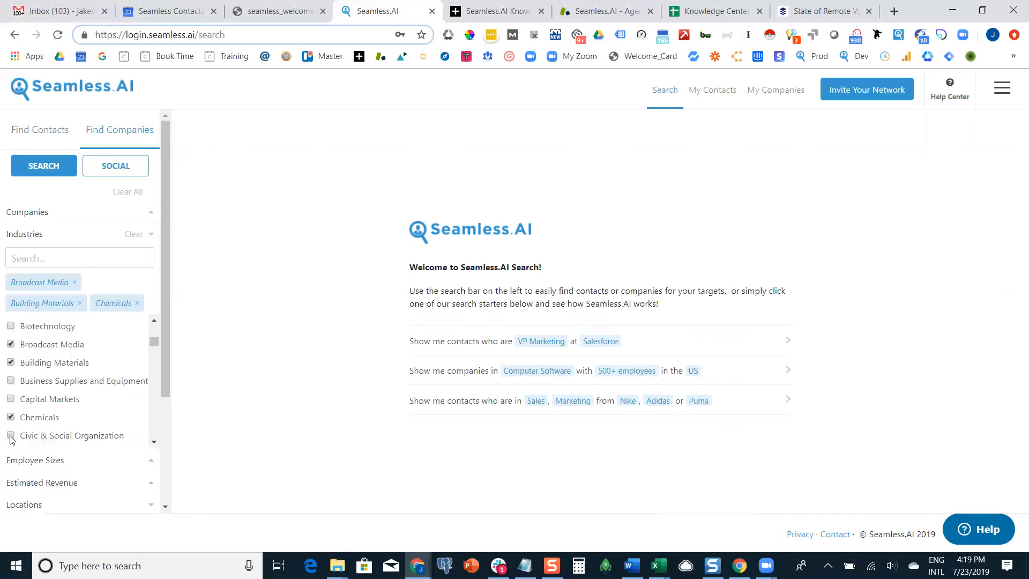
{"action": "left_click", "coordinate": [10, 435]}
{"action": "left_click", "coordinate": [63, 236]}
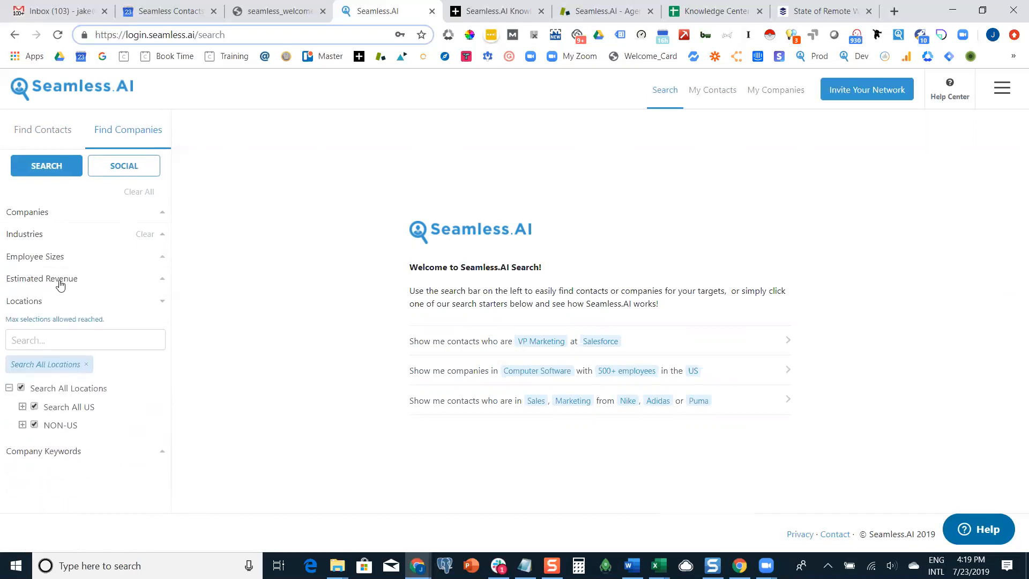
Filter the company search by employee sizes 501-1000, 1001-5000, 5001-10,000 and 10,001+ employees.
{"action": "left_click", "coordinate": [56, 258]}
{"action": "scroll", "coordinate": [57, 370], "scroll_direction": "down", "scroll_amount": 1}
{"action": "left_click", "coordinate": [10, 361]}
{"action": "left_click", "coordinate": [11, 399]}
{"action": "left_click", "coordinate": [11, 439]}
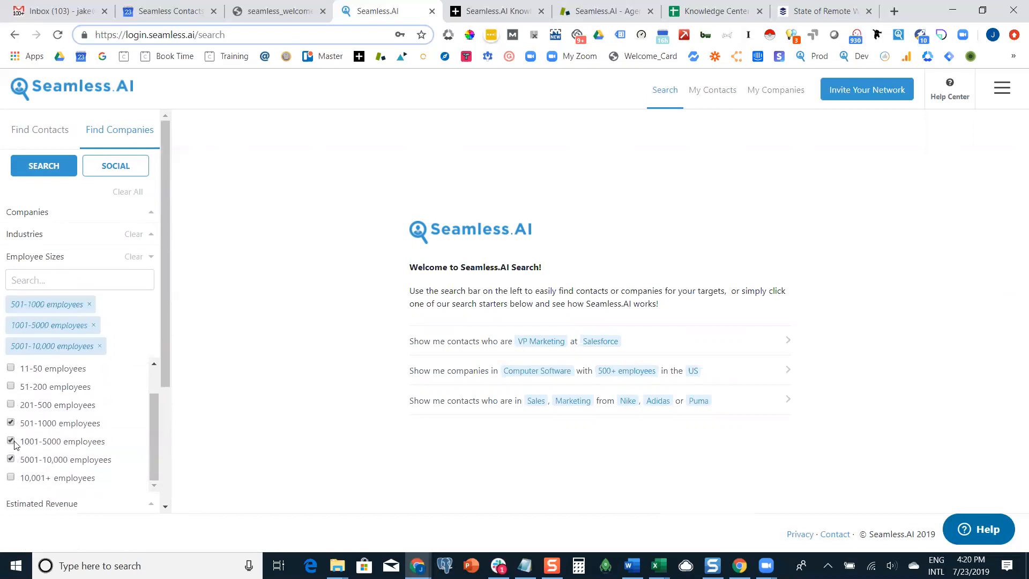
{"action": "left_click", "coordinate": [11, 477]}
{"action": "left_click", "coordinate": [65, 258]}
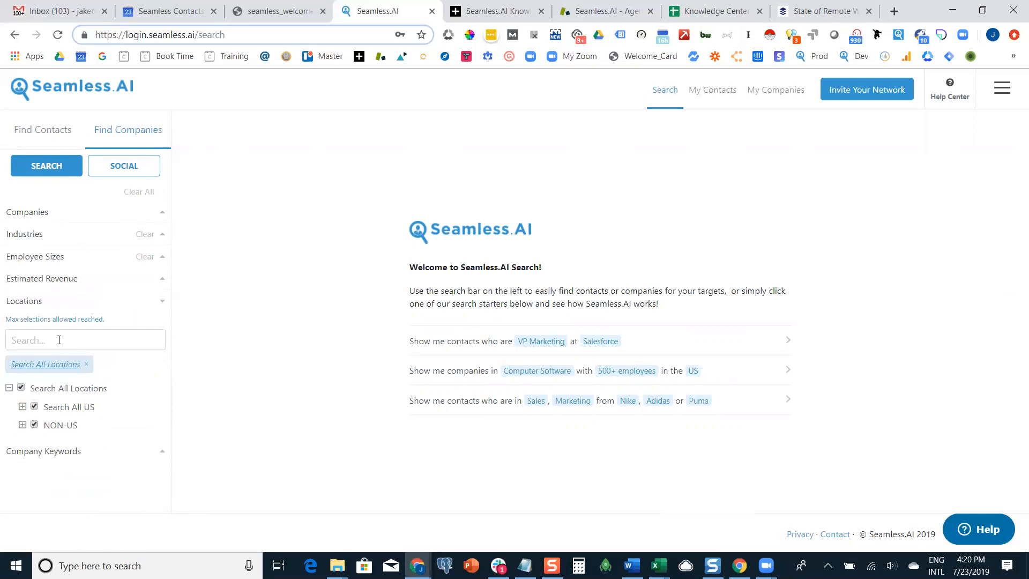
Replace the all-locations filter with Search All US, run the company search and look over the results.
{"action": "left_click", "coordinate": [23, 390]}
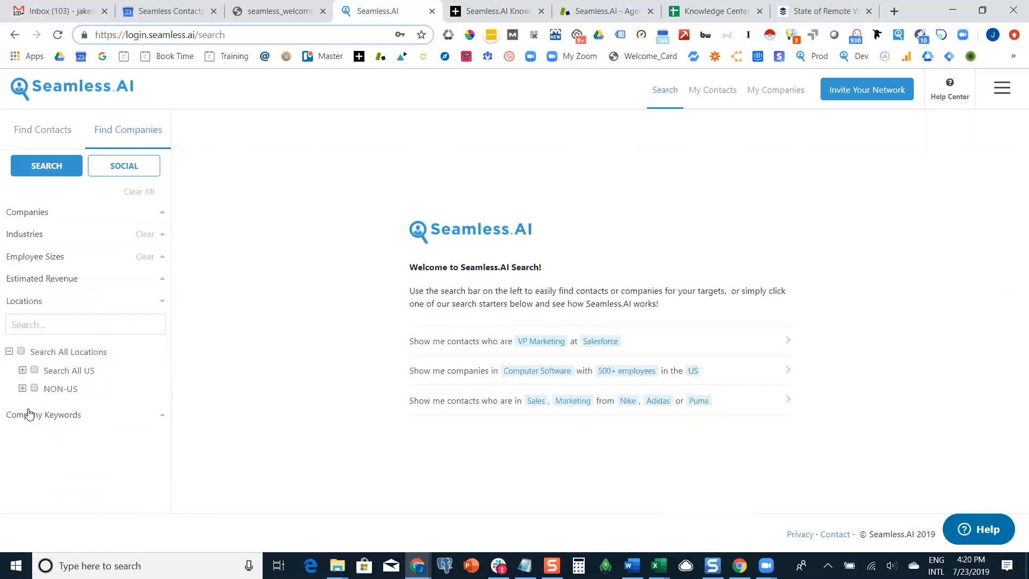
{"action": "left_click", "coordinate": [35, 371]}
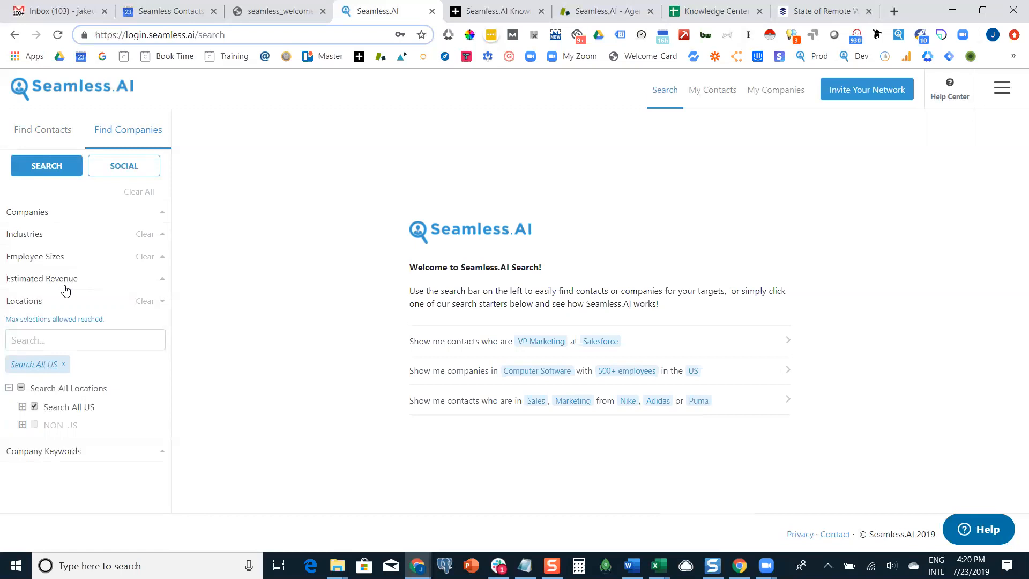
{"action": "left_click", "coordinate": [54, 167]}
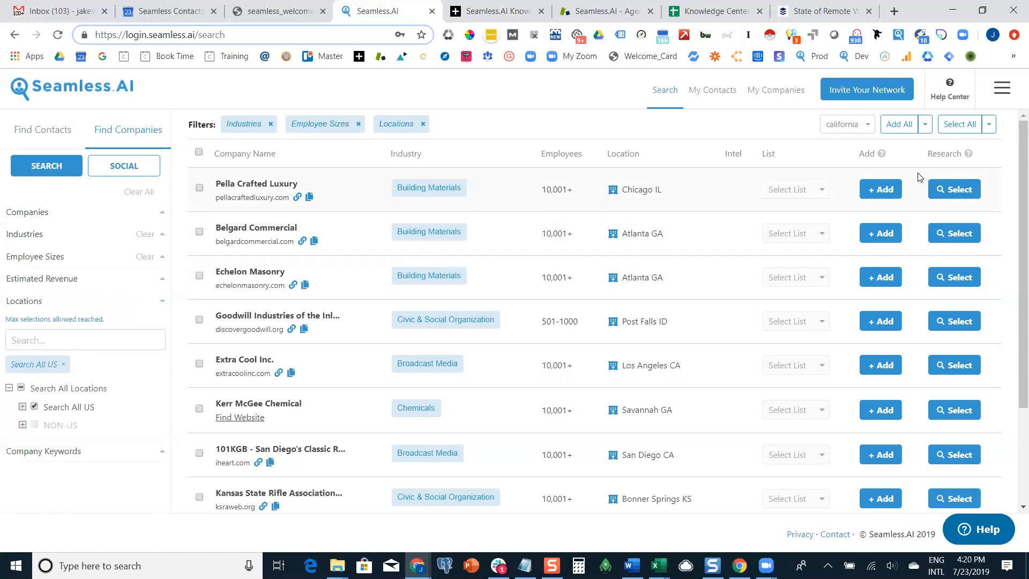
{"action": "scroll", "coordinate": [915, 183], "scroll_direction": "down", "scroll_amount": 1}
{"action": "scroll", "coordinate": [917, 184], "scroll_direction": "up", "scroll_amount": 1}
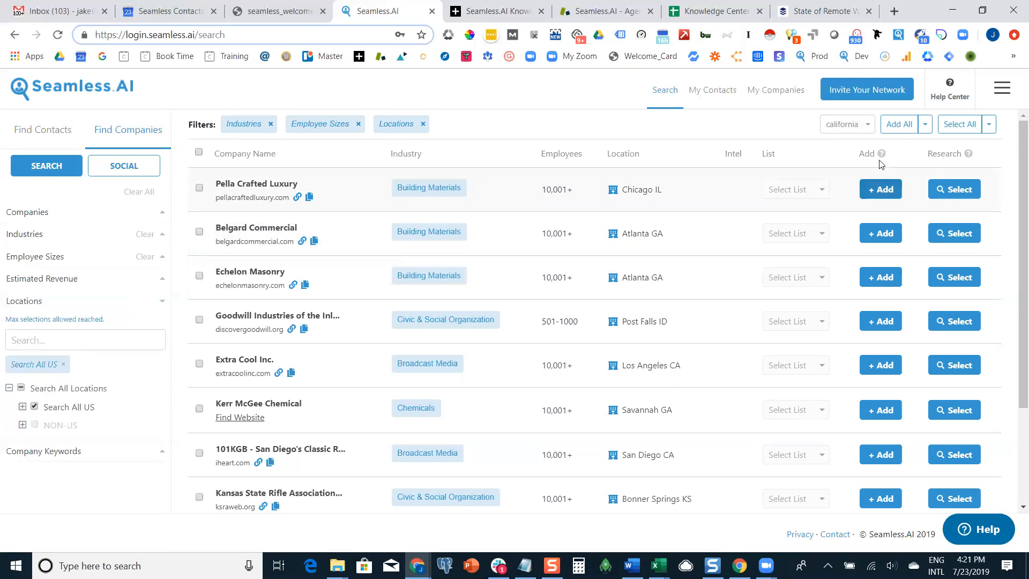
Add all companies on the first results page to the california list and check them under My Companies.
{"action": "mouse_move", "coordinate": [884, 160]}
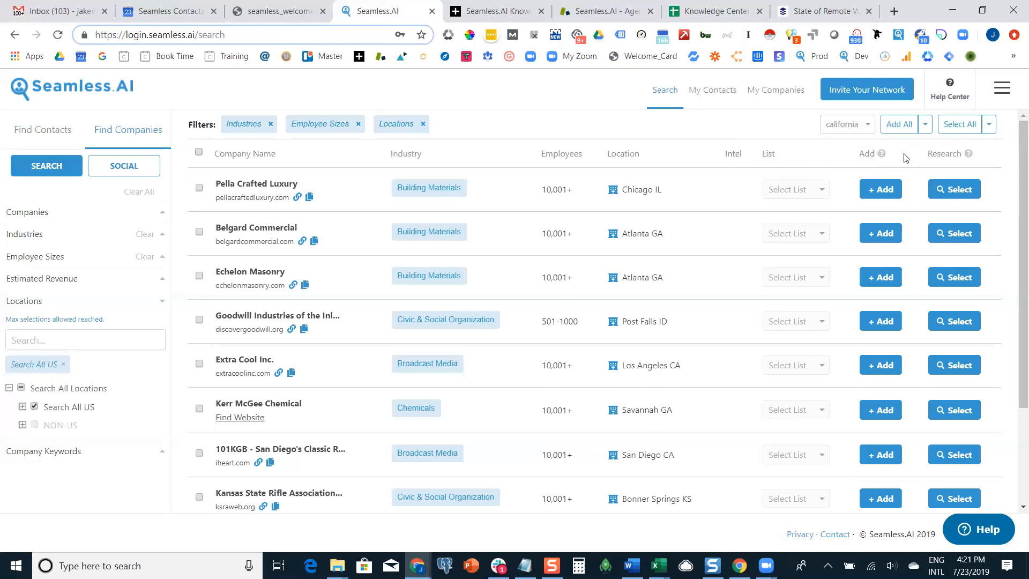
{"action": "left_click", "coordinate": [901, 125]}
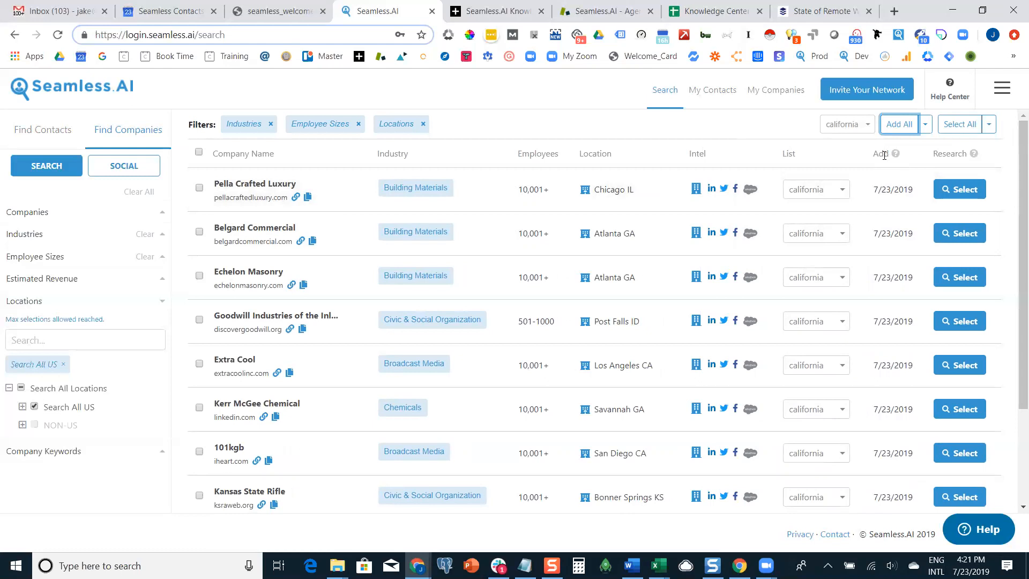
{"action": "left_click", "coordinate": [783, 92]}
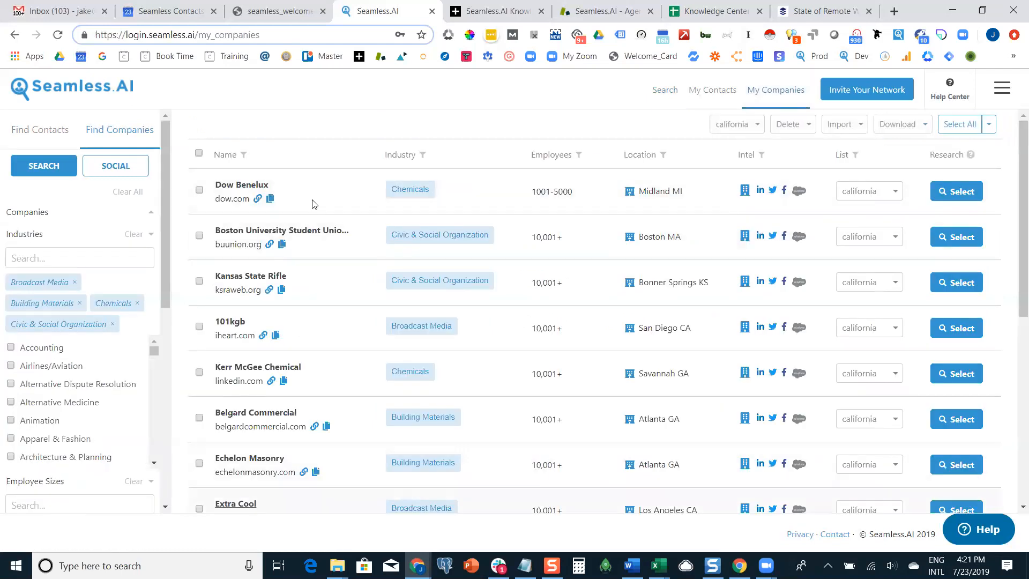
{"action": "scroll", "coordinate": [316, 268], "scroll_direction": "down", "scroll_amount": 6}
{"action": "scroll", "coordinate": [259, 270], "scroll_direction": "up", "scroll_amount": 1}
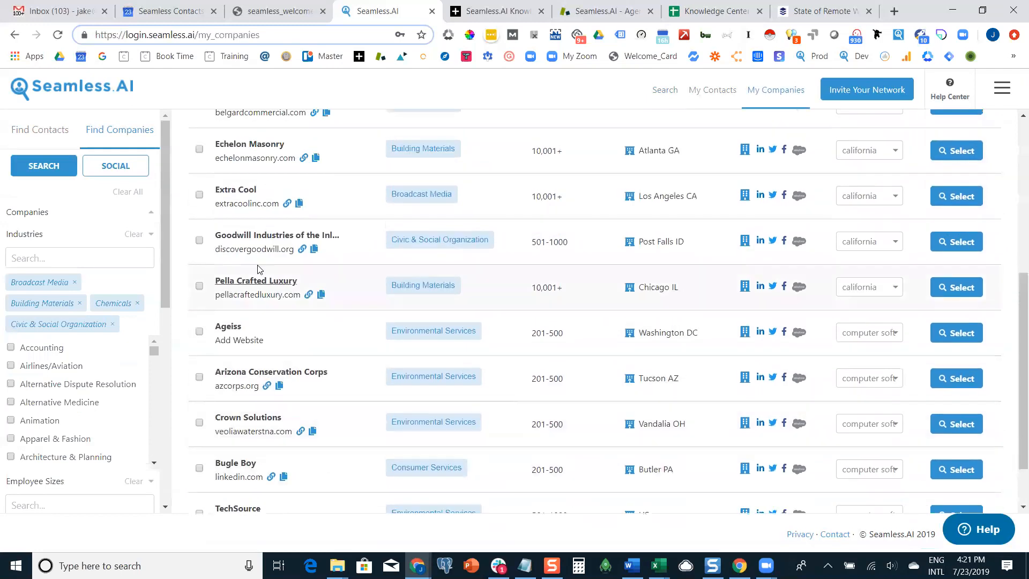
{"action": "scroll", "coordinate": [327, 392], "scroll_direction": "up", "scroll_amount": 6}
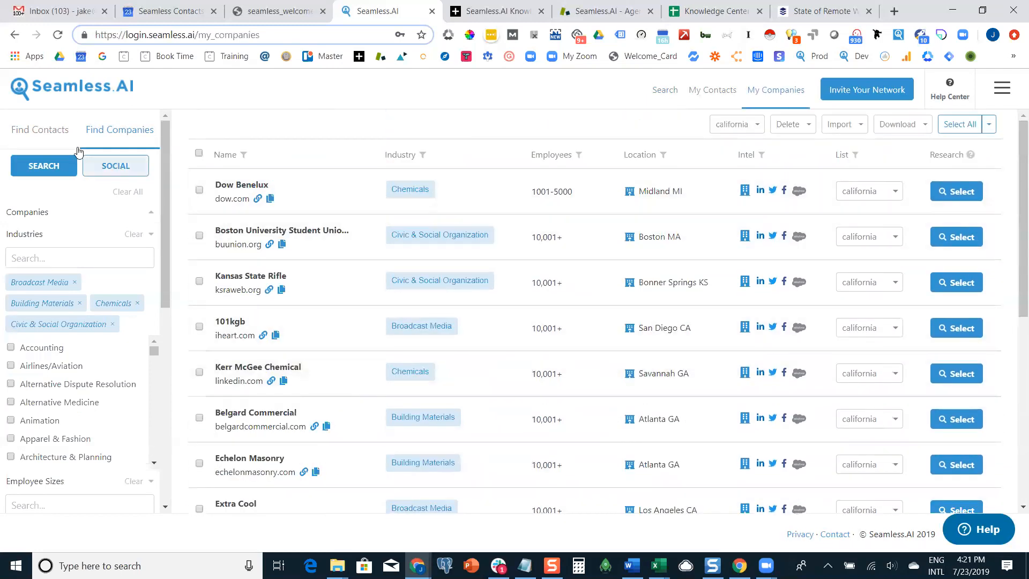
Return to the company search results and add all companies from the following pages to the california list.
{"action": "left_click", "coordinate": [664, 90]}
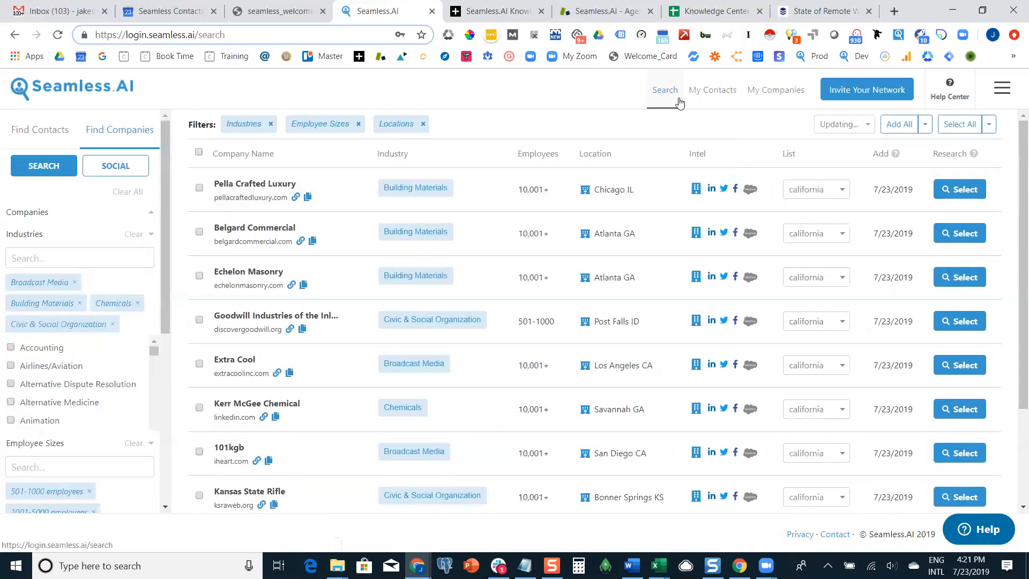
{"action": "scroll", "coordinate": [891, 215], "scroll_direction": "down", "scroll_amount": 3}
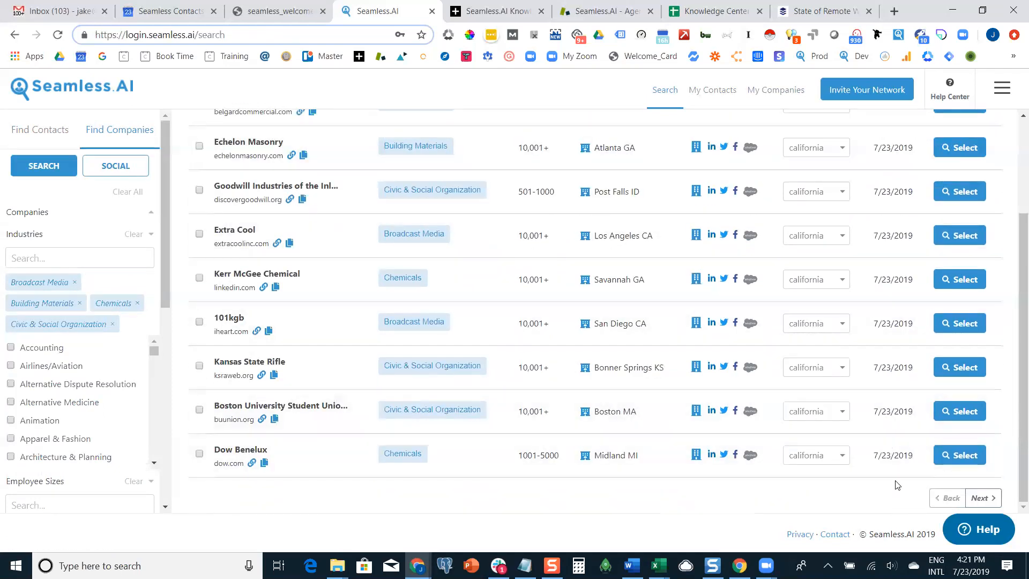
{"action": "left_click", "coordinate": [980, 498]}
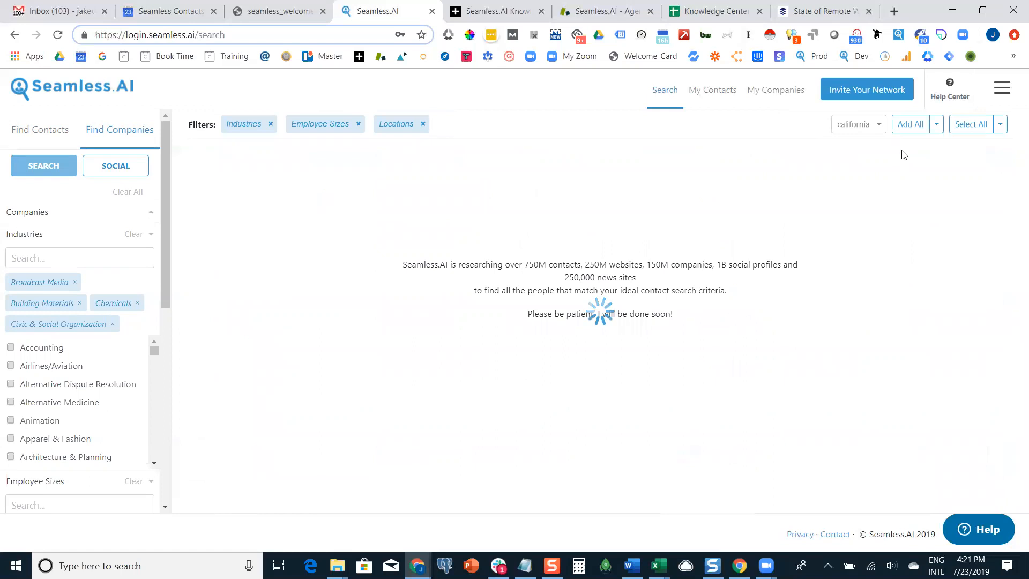
{"action": "left_click", "coordinate": [898, 127]}
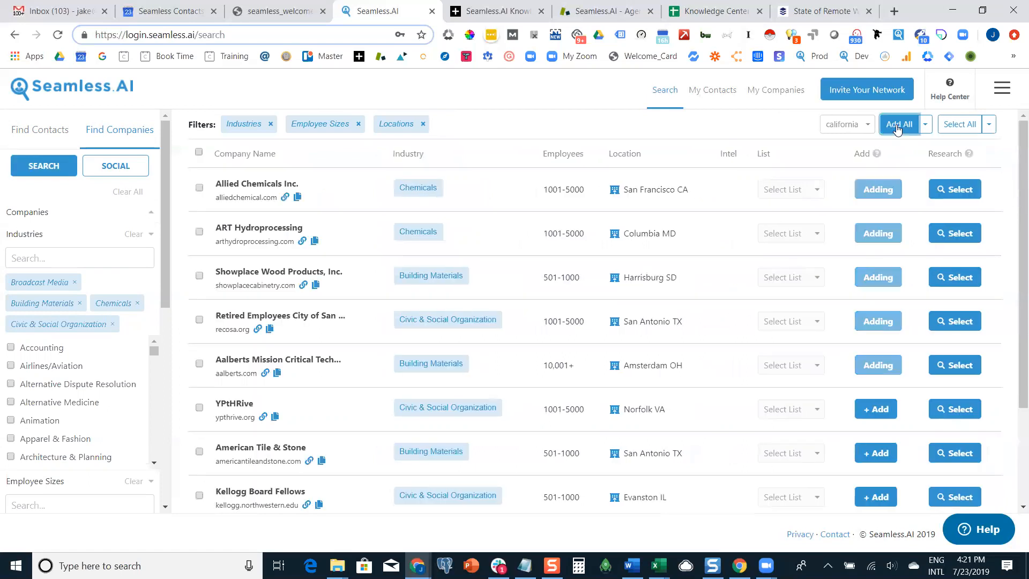
{"action": "scroll", "coordinate": [909, 179], "scroll_direction": "down", "scroll_amount": 3}
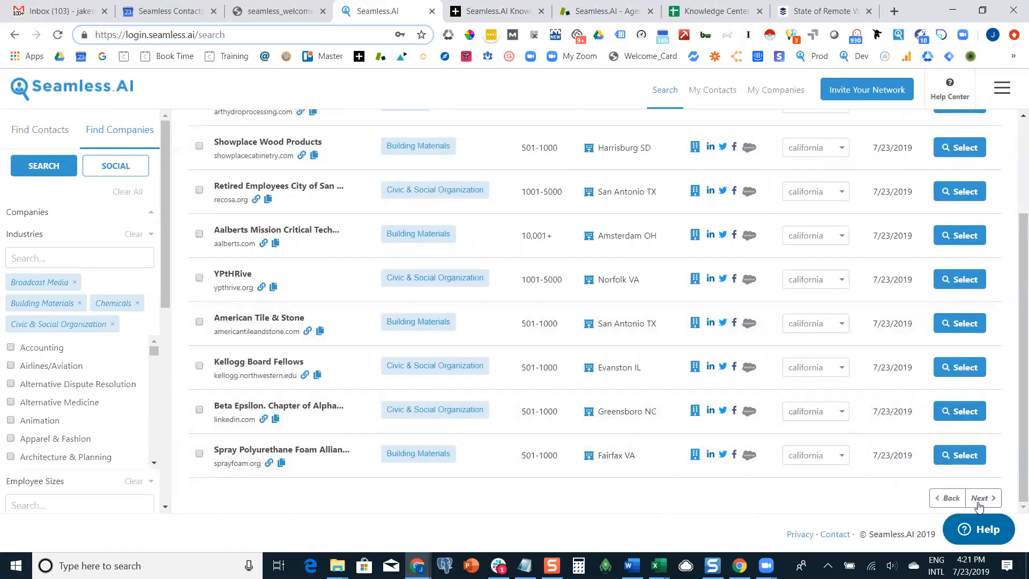
{"action": "left_click", "coordinate": [979, 500]}
{"action": "left_click", "coordinate": [899, 124]}
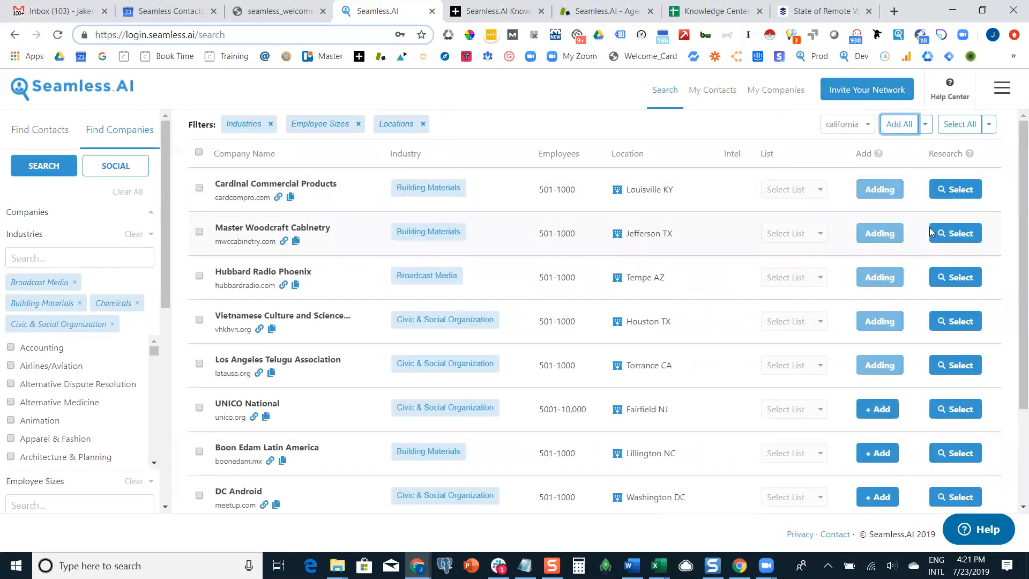
{"action": "scroll", "coordinate": [928, 244], "scroll_direction": "down", "scroll_amount": 3}
{"action": "left_click", "coordinate": [981, 498]}
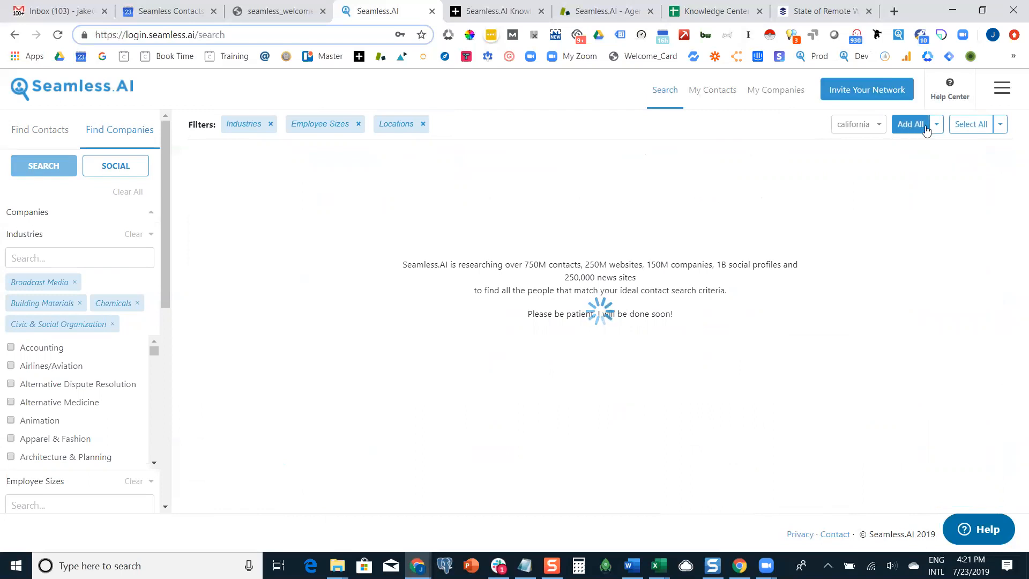
{"action": "left_click", "coordinate": [906, 129]}
Review the newly added companies under My Companies.
{"action": "left_click", "coordinate": [714, 90]}
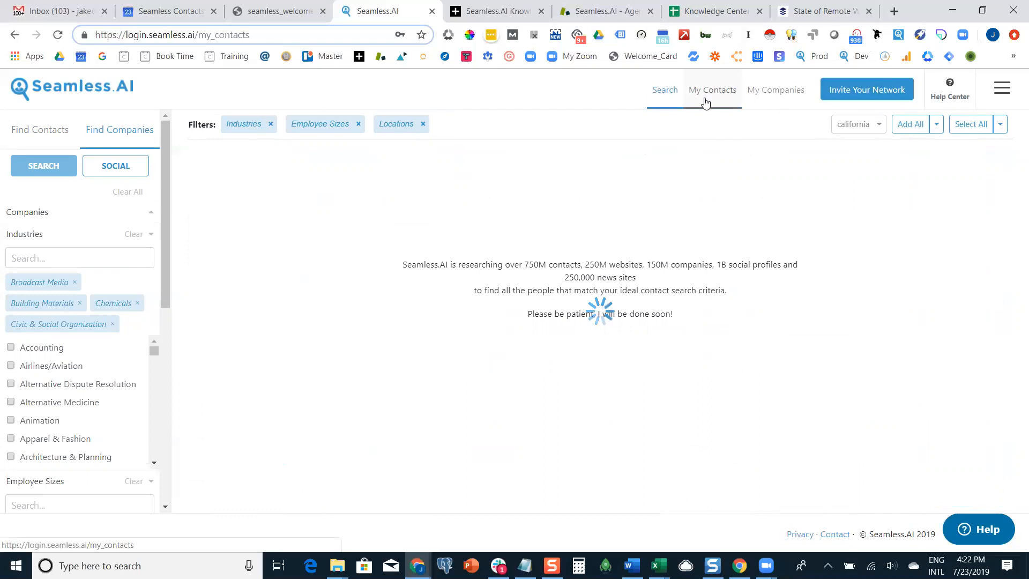
{"action": "left_click", "coordinate": [761, 96]}
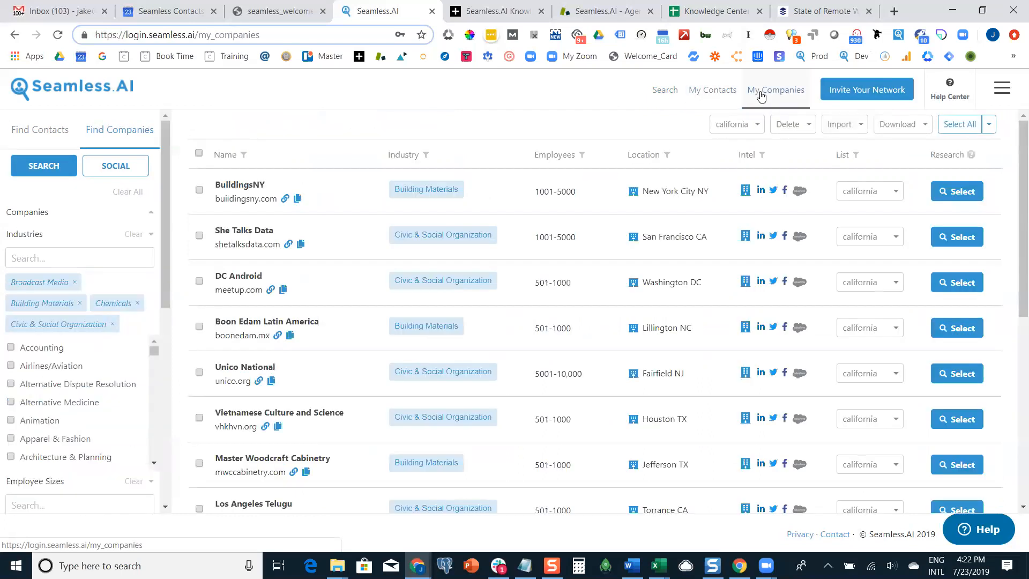
{"action": "scroll", "coordinate": [409, 272], "scroll_direction": "down", "scroll_amount": 6}
{"action": "scroll", "coordinate": [425, 285], "scroll_direction": "up", "scroll_amount": 6}
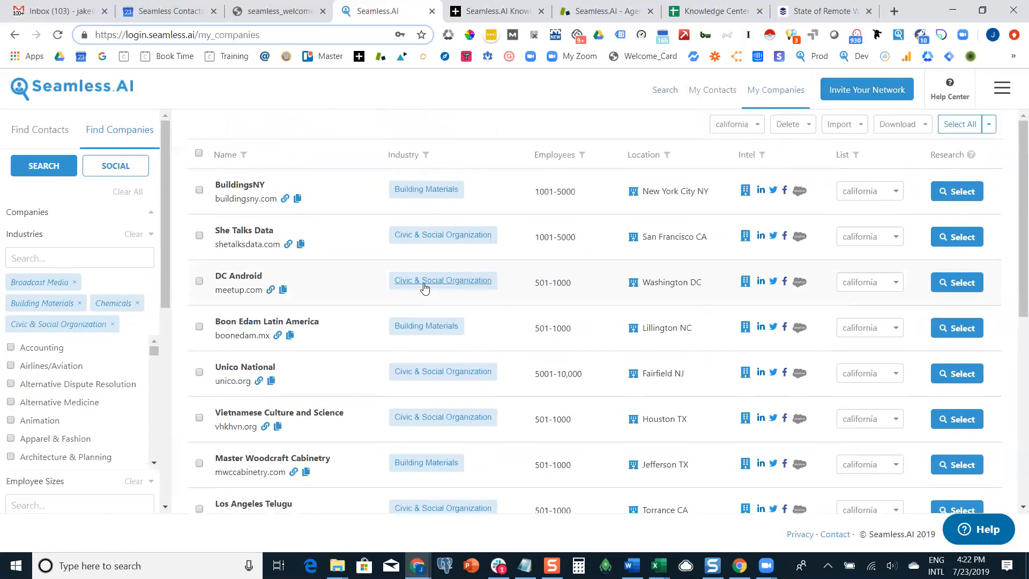
Reload the search page and rerun the company search with the same industry, employee size and location filters.
{"action": "left_click", "coordinate": [664, 91]}
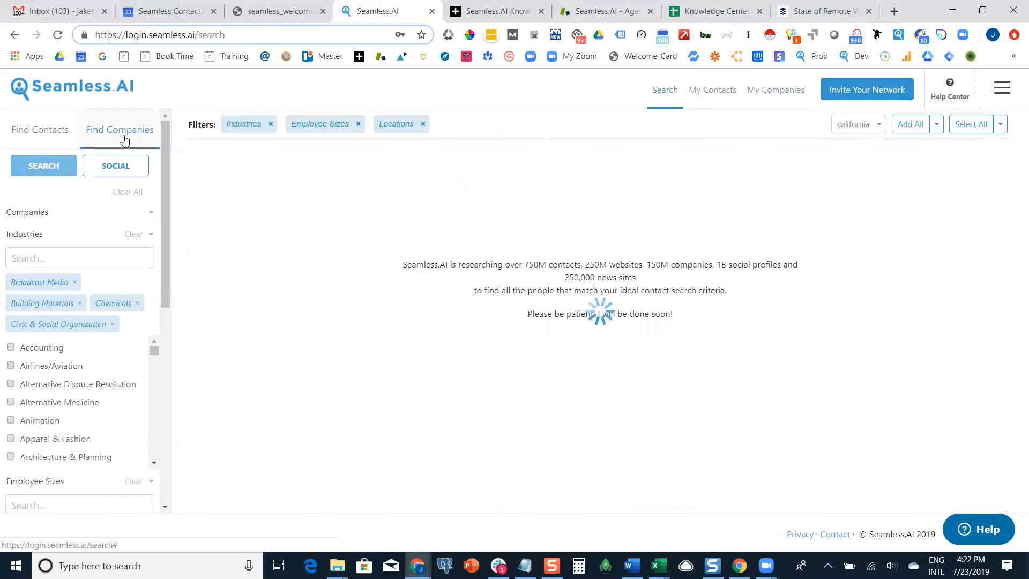
{"action": "left_click", "coordinate": [57, 35]}
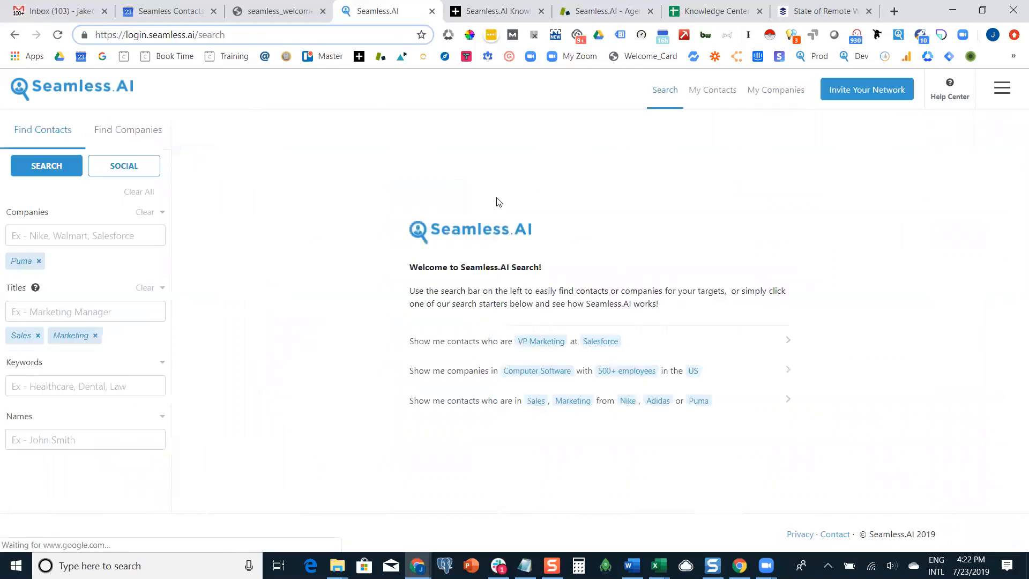
{"action": "left_click", "coordinate": [124, 133]}
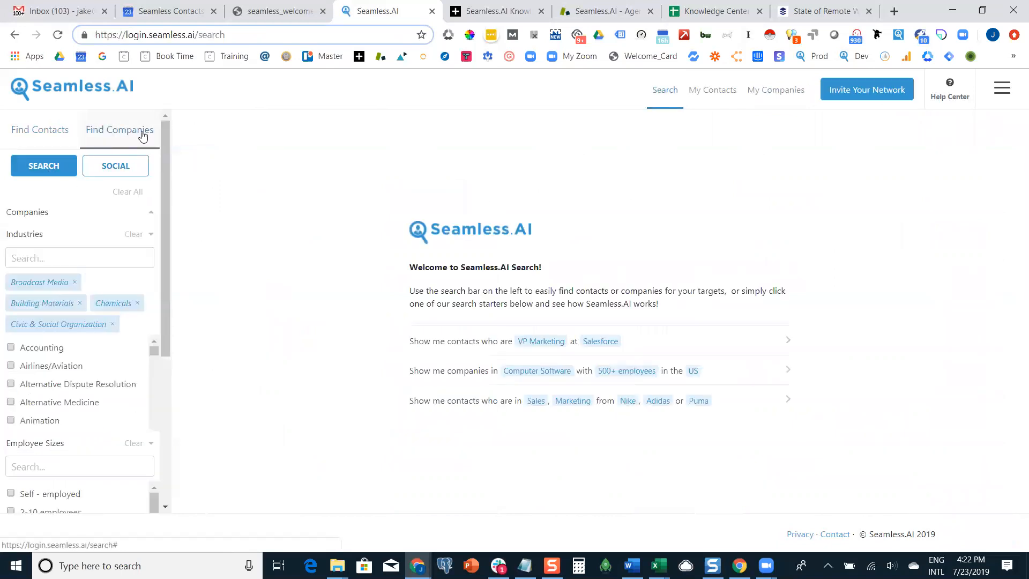
{"action": "scroll", "coordinate": [105, 265], "scroll_direction": "down", "scroll_amount": 6}
{"action": "scroll", "coordinate": [100, 276], "scroll_direction": "up", "scroll_amount": 6}
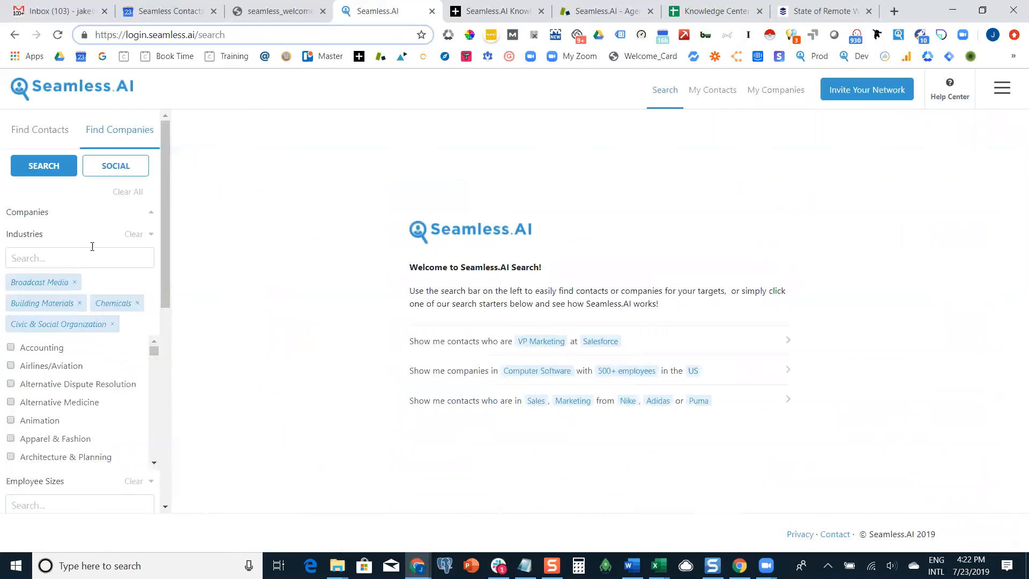
{"action": "left_click", "coordinate": [45, 165]}
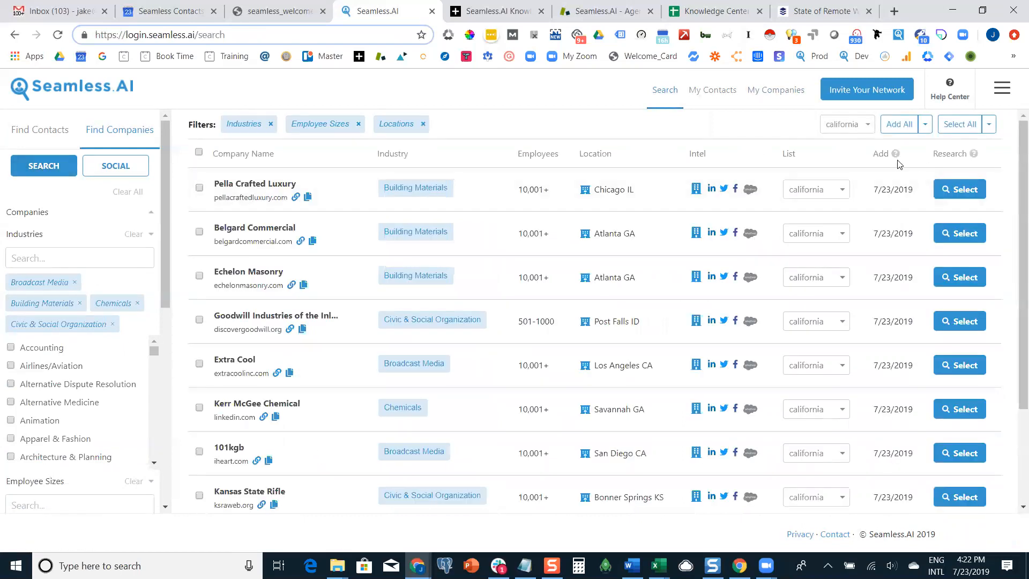
{"action": "scroll", "coordinate": [879, 204], "scroll_direction": "down", "scroll_amount": 3}
{"action": "scroll", "coordinate": [886, 204], "scroll_direction": "up", "scroll_amount": 3}
Select all listed companies for contact research, remove Puma from the company filter, and select Dow Benelux as well.
{"action": "left_click", "coordinate": [960, 129]}
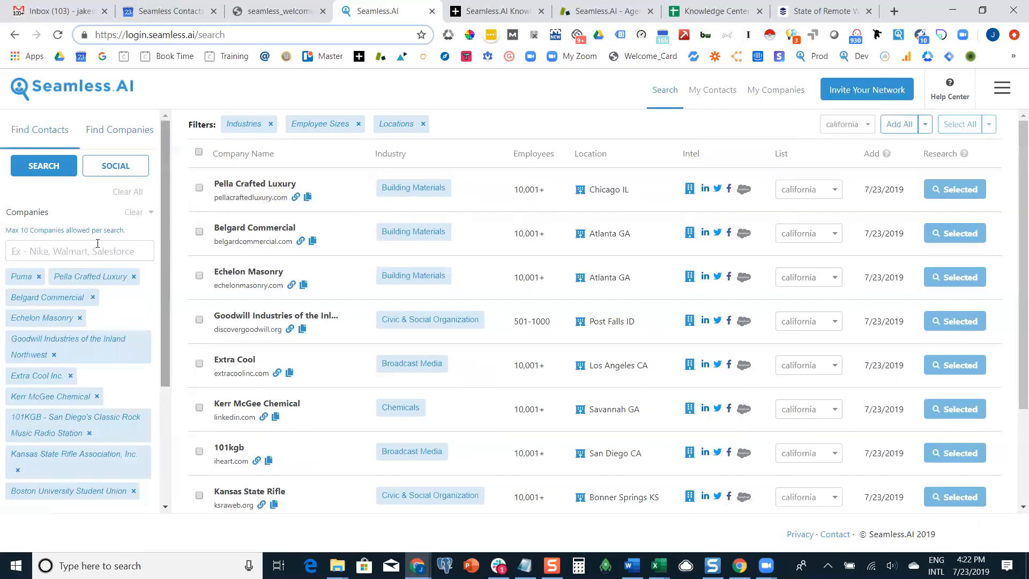
{"action": "scroll", "coordinate": [98, 244], "scroll_direction": "down", "scroll_amount": 3}
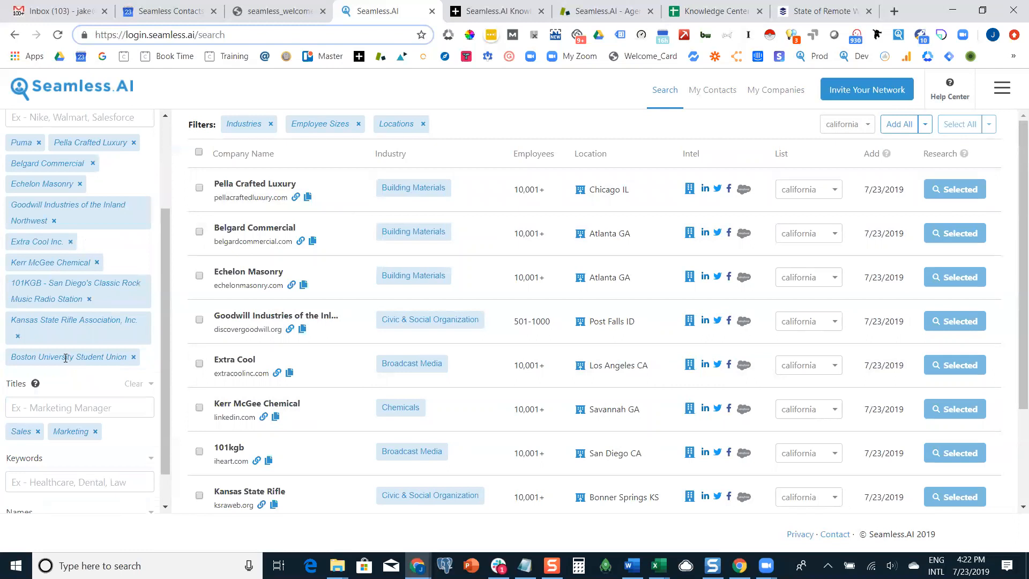
{"action": "scroll", "coordinate": [65, 358], "scroll_direction": "up", "scroll_amount": 2}
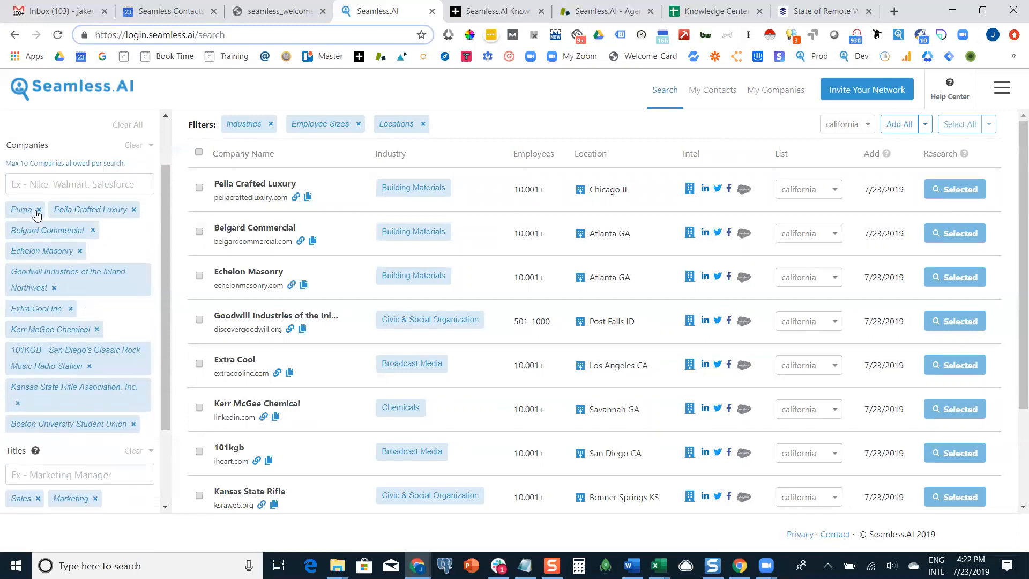
{"action": "left_click", "coordinate": [39, 210]}
{"action": "scroll", "coordinate": [30, 248], "scroll_direction": "up", "scroll_amount": 2}
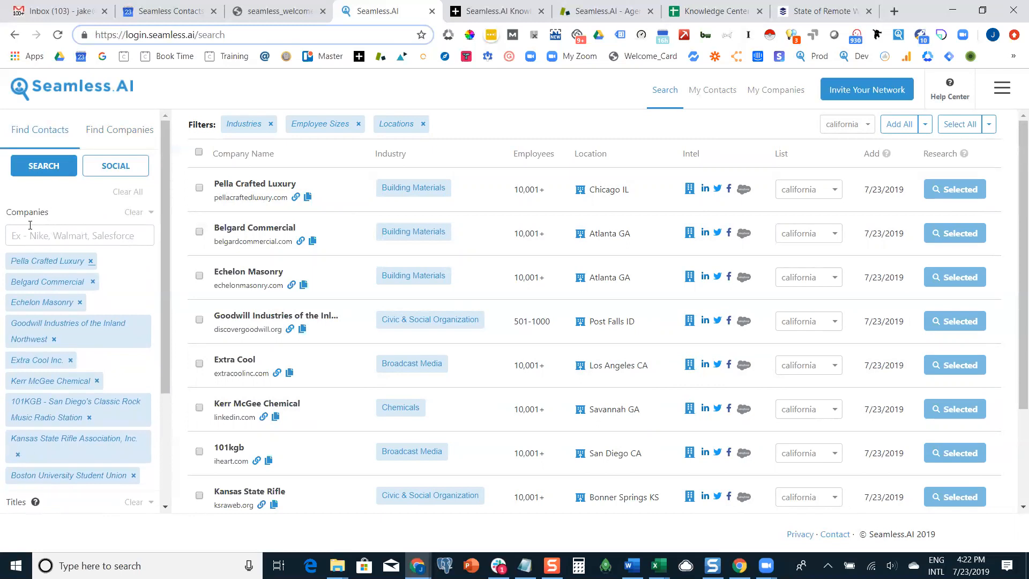
{"action": "scroll", "coordinate": [874, 223], "scroll_direction": "down", "scroll_amount": 2}
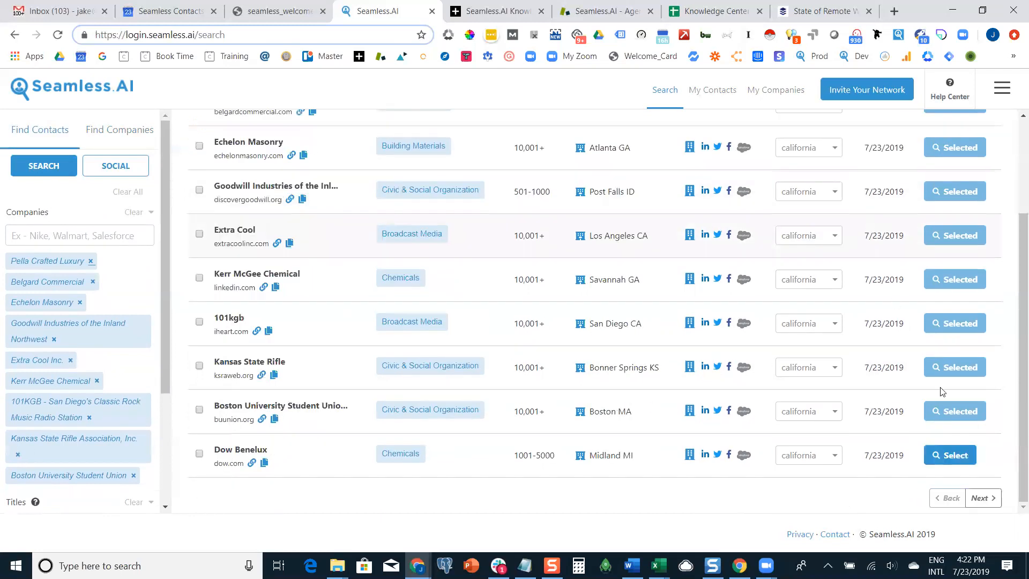
{"action": "left_click", "coordinate": [952, 455]}
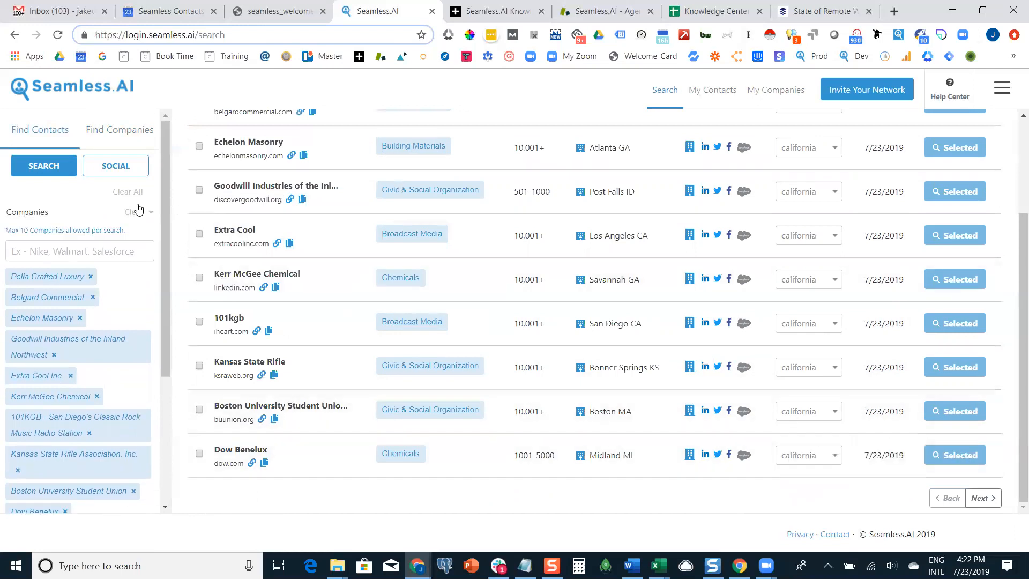
Review the selected companies and the Sales and Marketing titles in the contact search filters.
{"action": "scroll", "coordinate": [101, 213], "scroll_direction": "down", "scroll_amount": 5}
{"action": "scroll", "coordinate": [35, 313], "scroll_direction": "up", "scroll_amount": 3}
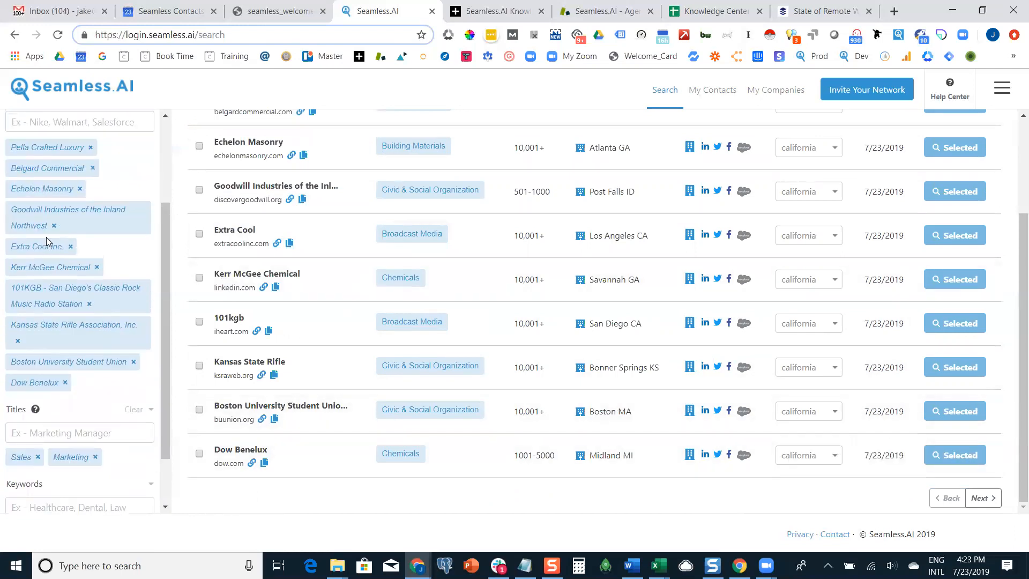
{"action": "scroll", "coordinate": [640, 275], "scroll_direction": "up", "scroll_amount": 3}
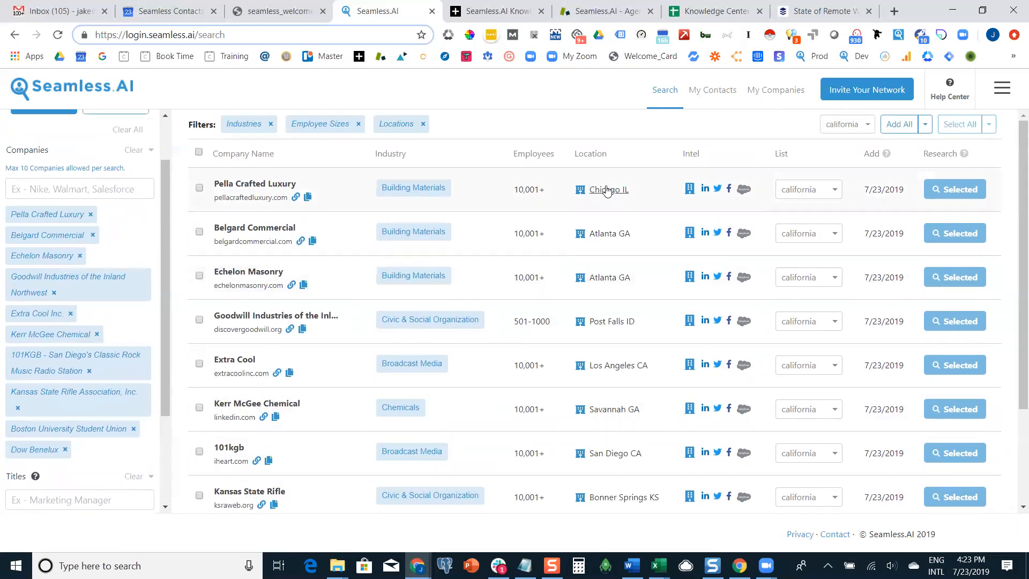
{"action": "scroll", "coordinate": [606, 177], "scroll_direction": "down", "scroll_amount": 3}
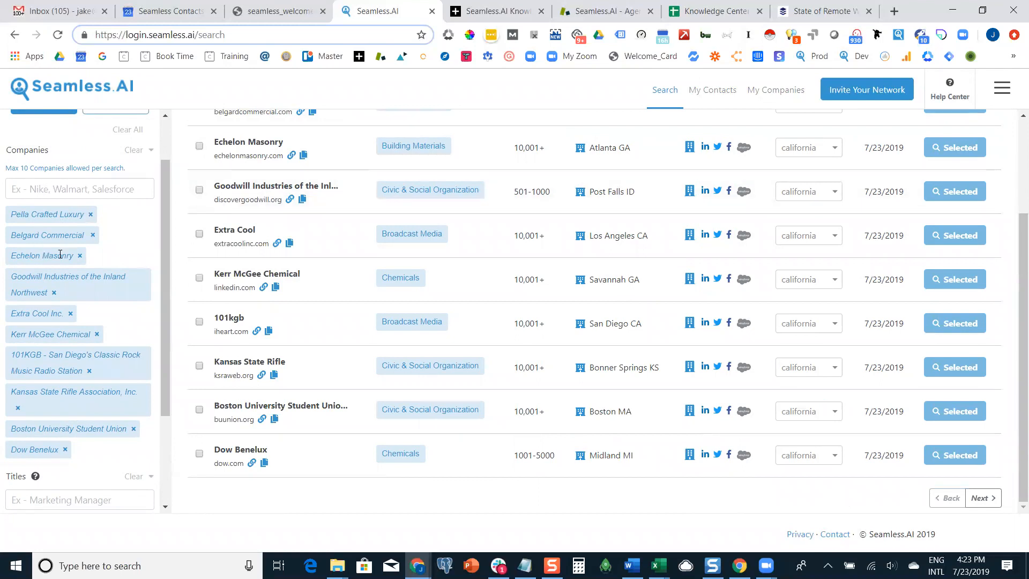
{"action": "scroll", "coordinate": [60, 254], "scroll_direction": "up", "scroll_amount": 1}
{"action": "scroll", "coordinate": [100, 397], "scroll_direction": "down", "scroll_amount": 2}
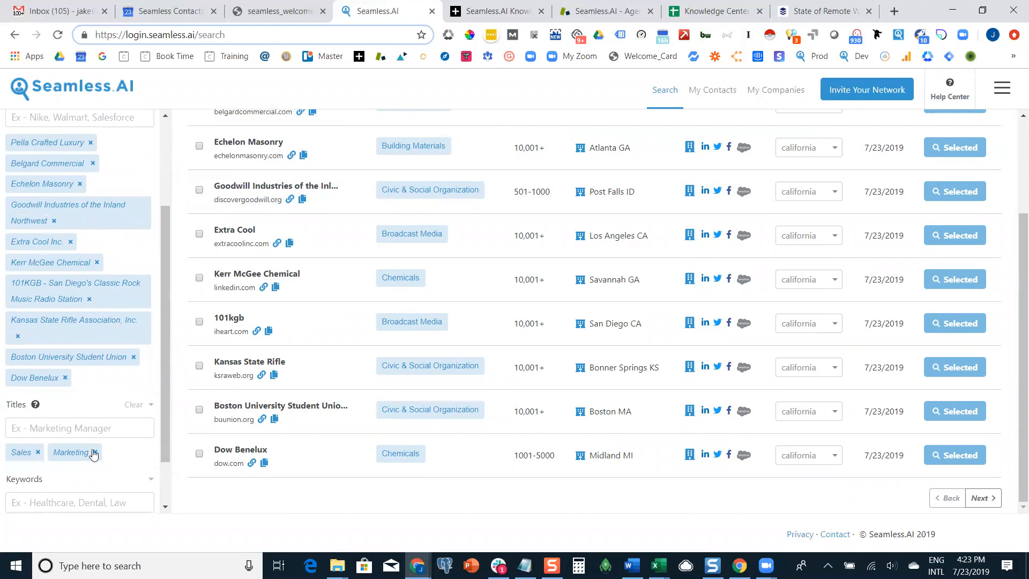
{"action": "scroll", "coordinate": [70, 385], "scroll_direction": "up", "scroll_amount": 2}
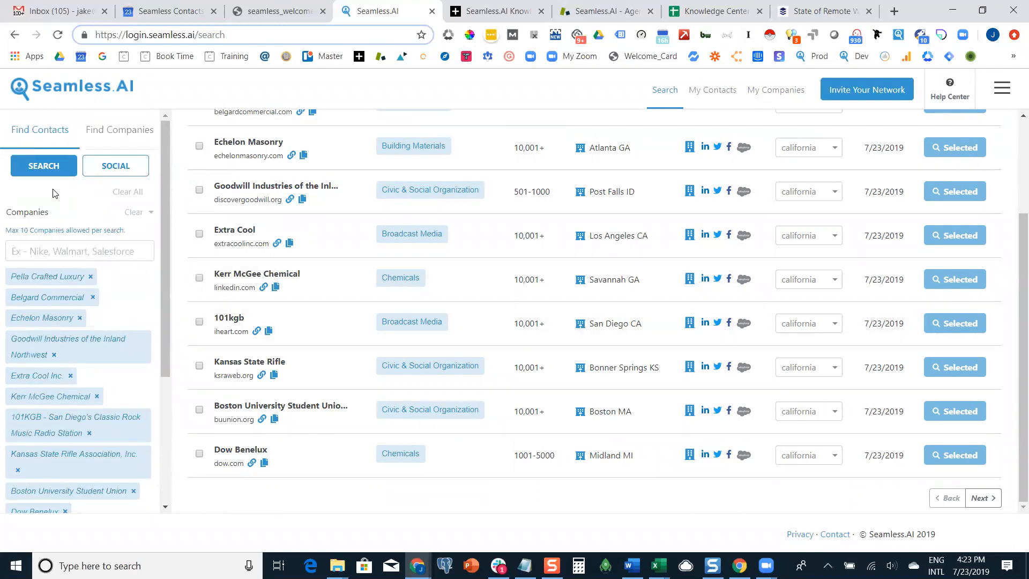
Search for Sales and Marketing contacts at the selected companies and research all the contacts found.
{"action": "left_click", "coordinate": [43, 165]}
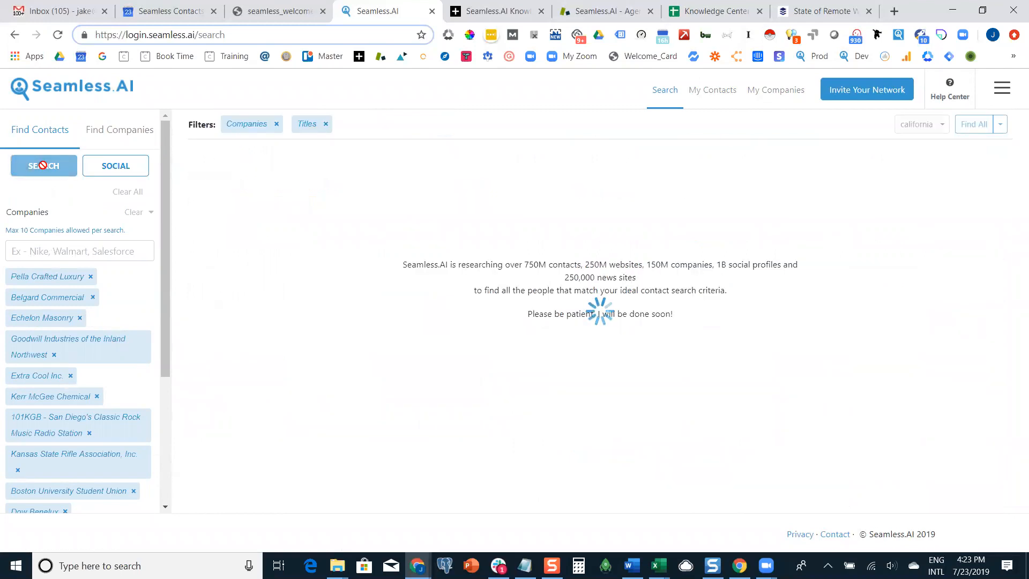
{"action": "scroll", "coordinate": [56, 276], "scroll_direction": "down", "scroll_amount": 3}
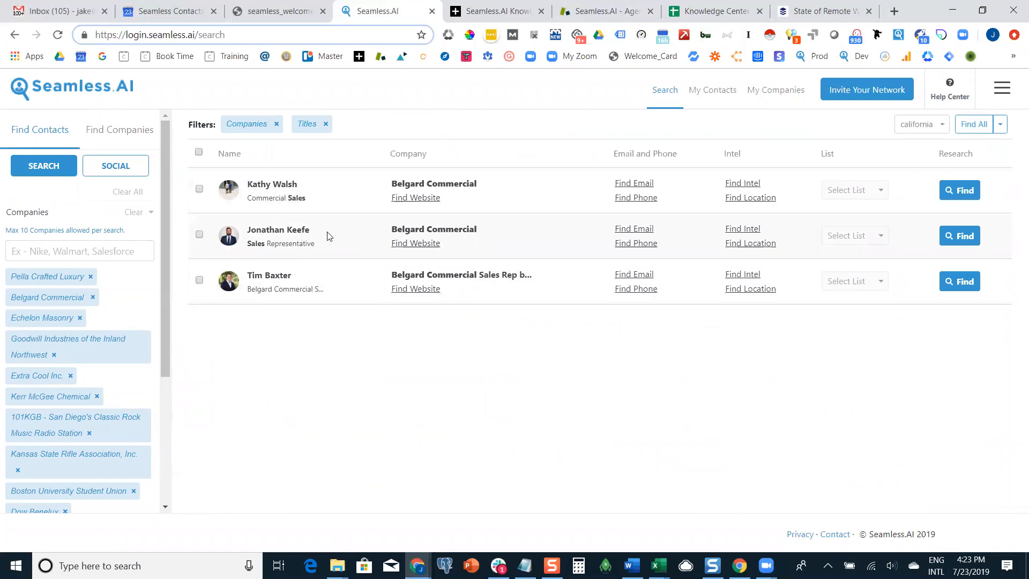
{"action": "left_click", "coordinate": [975, 130]}
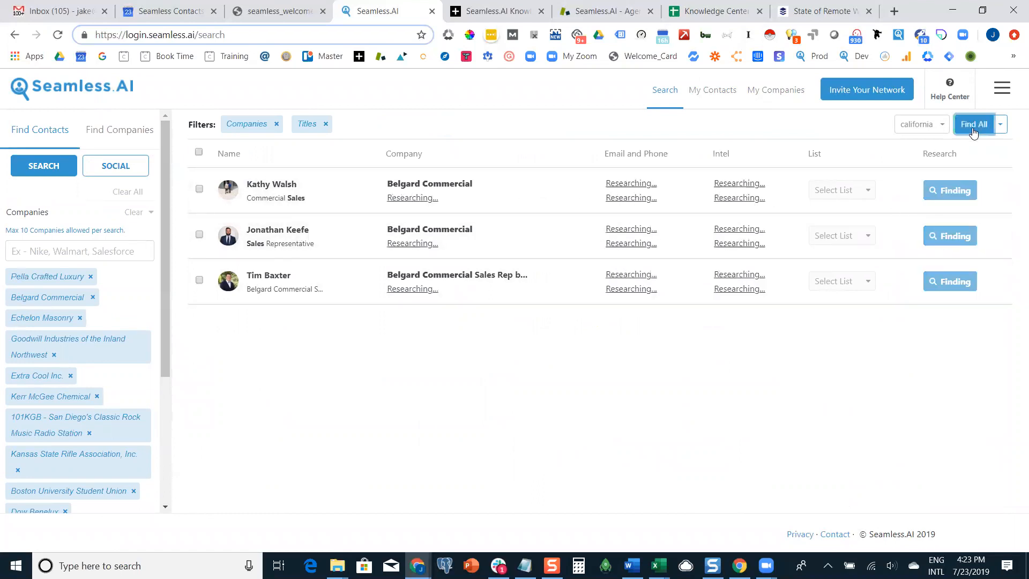
Select all companies on the second page of company results for contact research and review the resulting company and title filters.
{"action": "left_click", "coordinate": [126, 138]}
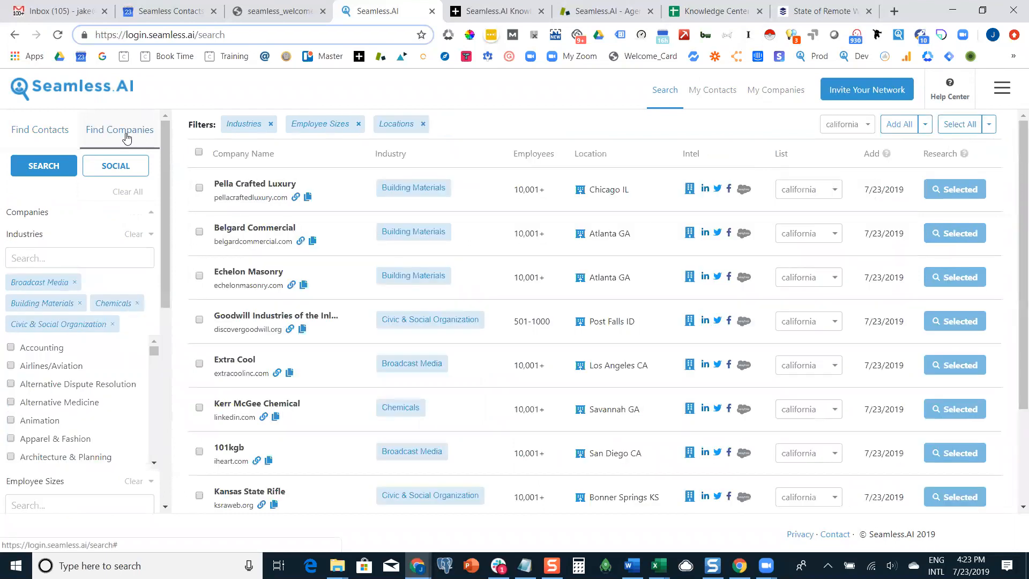
{"action": "scroll", "coordinate": [900, 338], "scroll_direction": "down", "scroll_amount": 3}
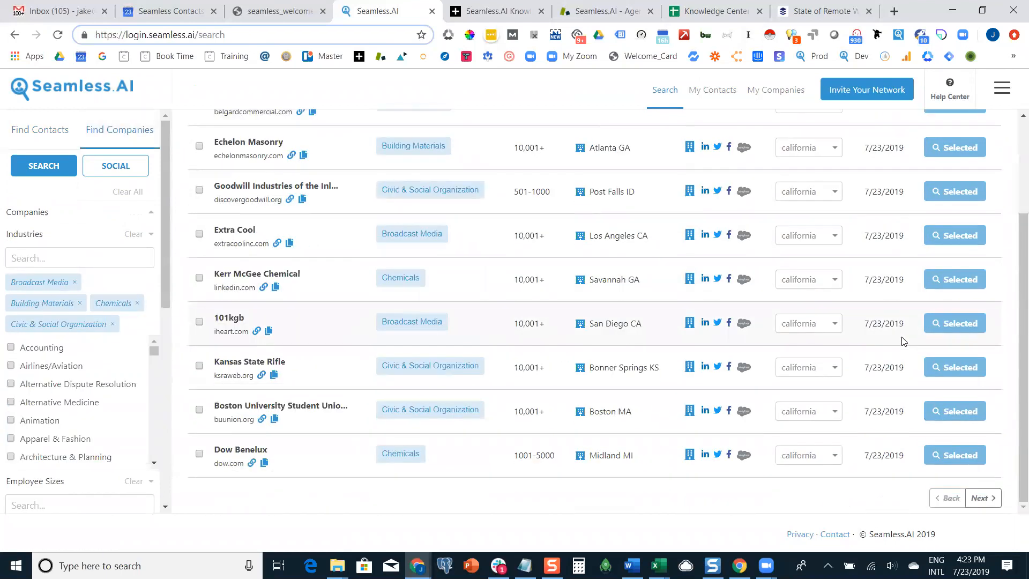
{"action": "left_click", "coordinate": [980, 498]}
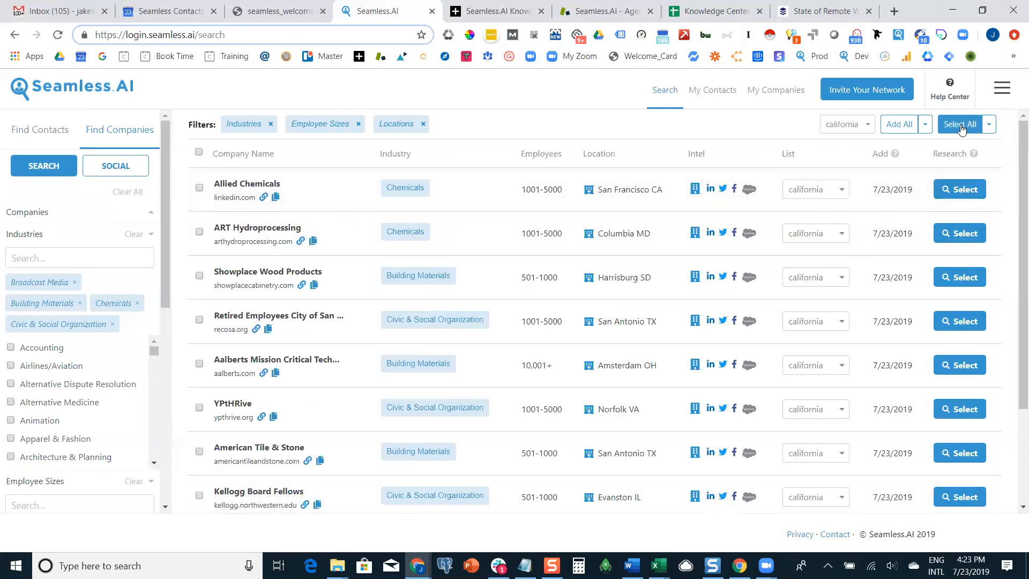
{"action": "left_click", "coordinate": [961, 125]}
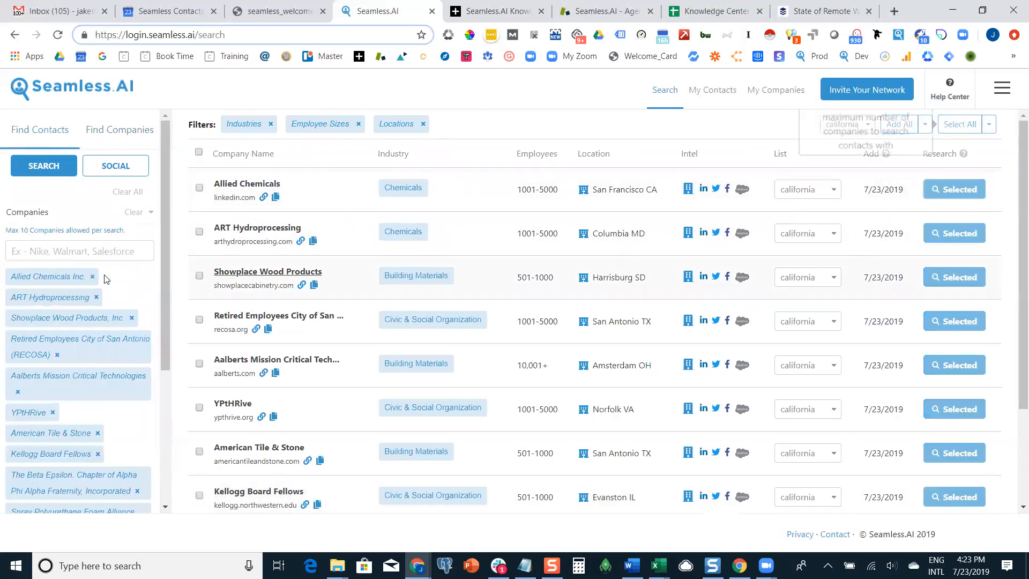
{"action": "scroll", "coordinate": [41, 274], "scroll_direction": "down", "scroll_amount": 4}
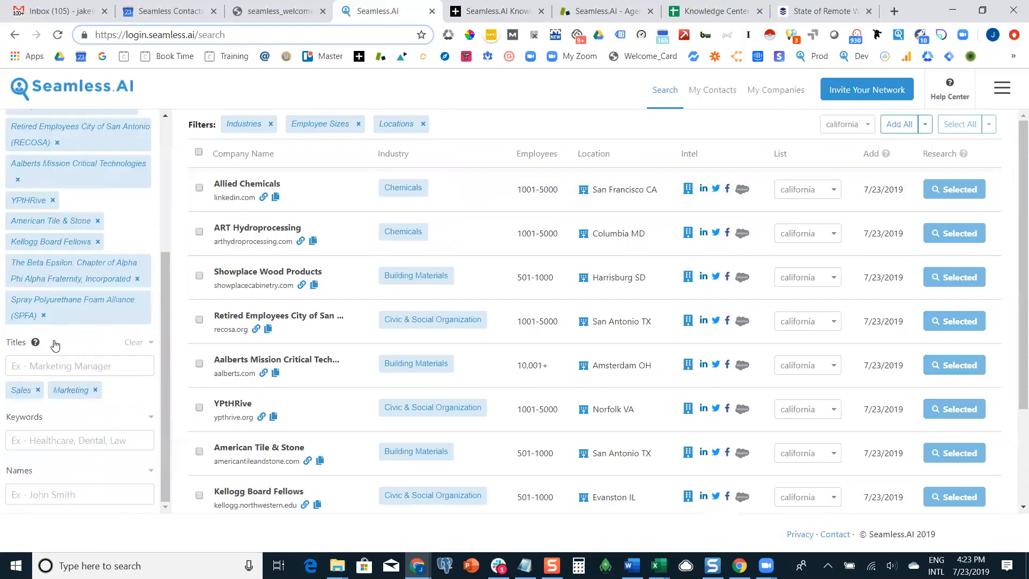
{"action": "scroll", "coordinate": [56, 345], "scroll_direction": "up", "scroll_amount": 4}
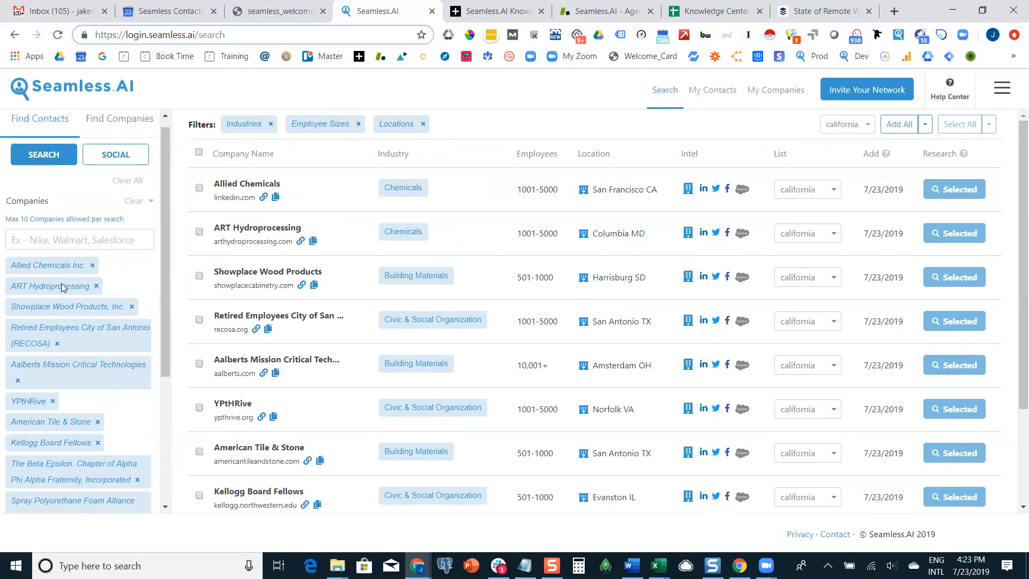
Search for contacts at the newly selected companies and research all contacts on the first two result pages.
{"action": "left_click", "coordinate": [39, 161]}
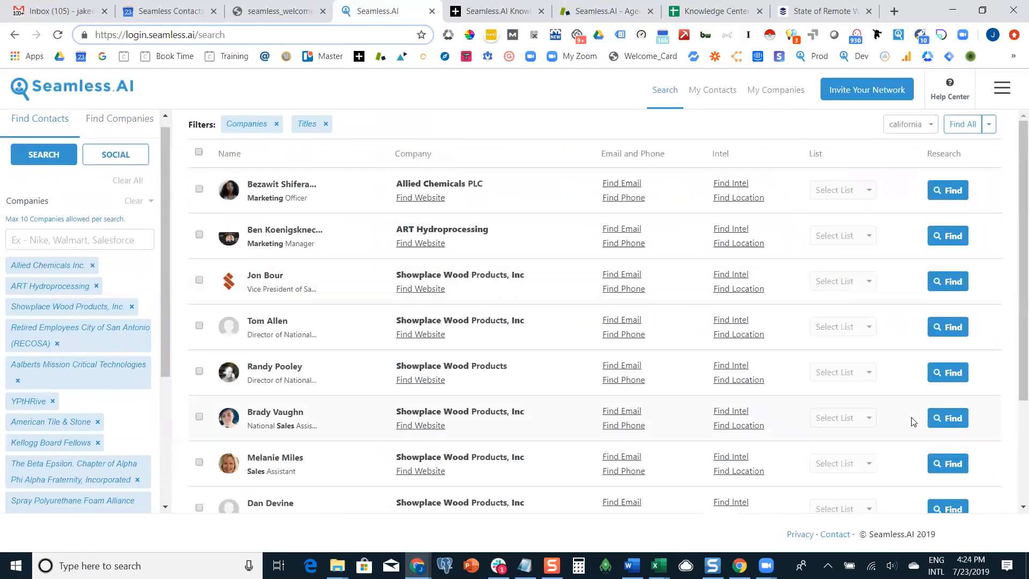
{"action": "left_click", "coordinate": [963, 124]}
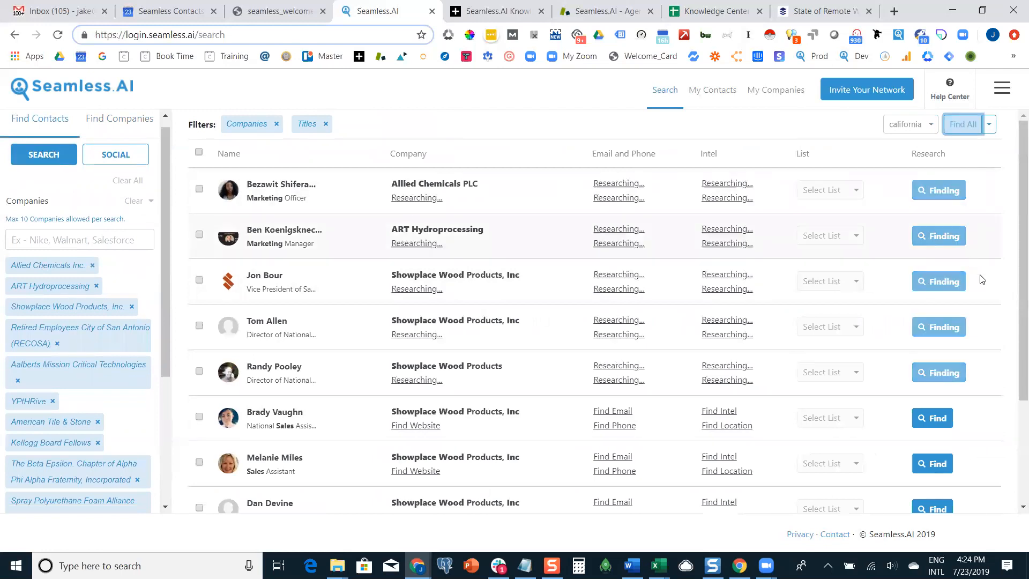
{"action": "scroll", "coordinate": [981, 322], "scroll_direction": "down", "scroll_amount": 3}
{"action": "left_click", "coordinate": [984, 500]}
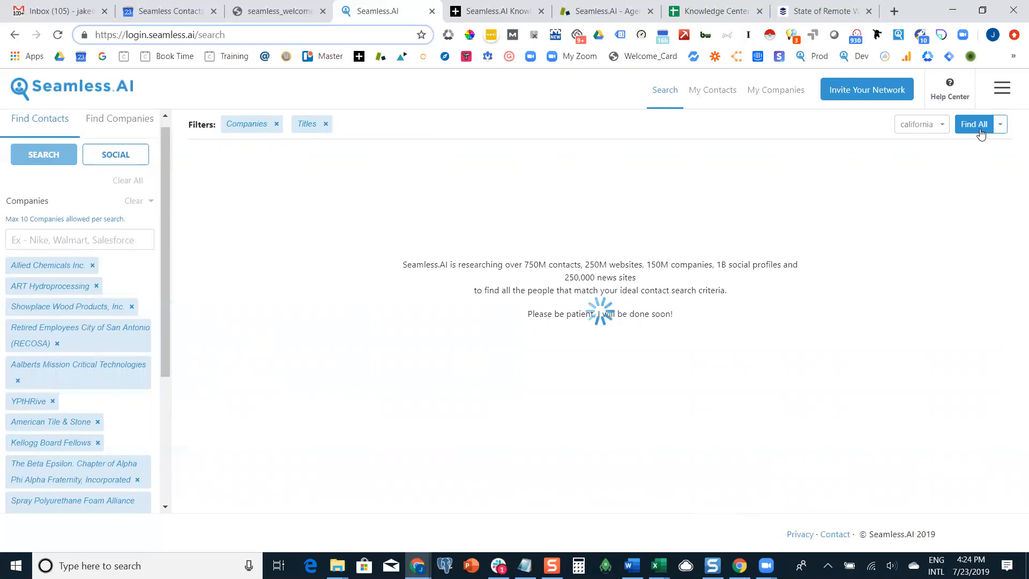
{"action": "left_click", "coordinate": [962, 124]}
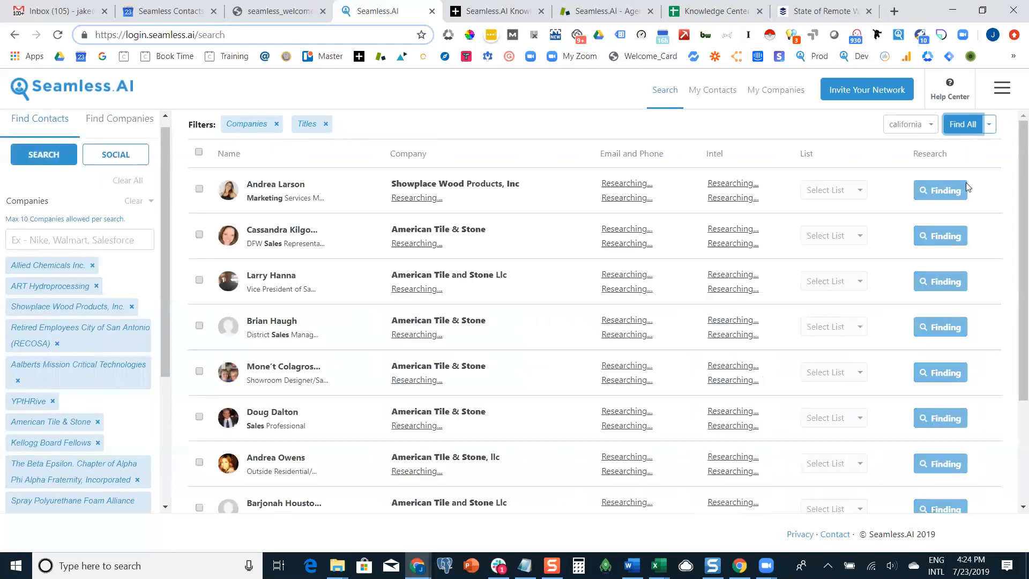
{"action": "scroll", "coordinate": [963, 321], "scroll_direction": "down", "scroll_amount": 3}
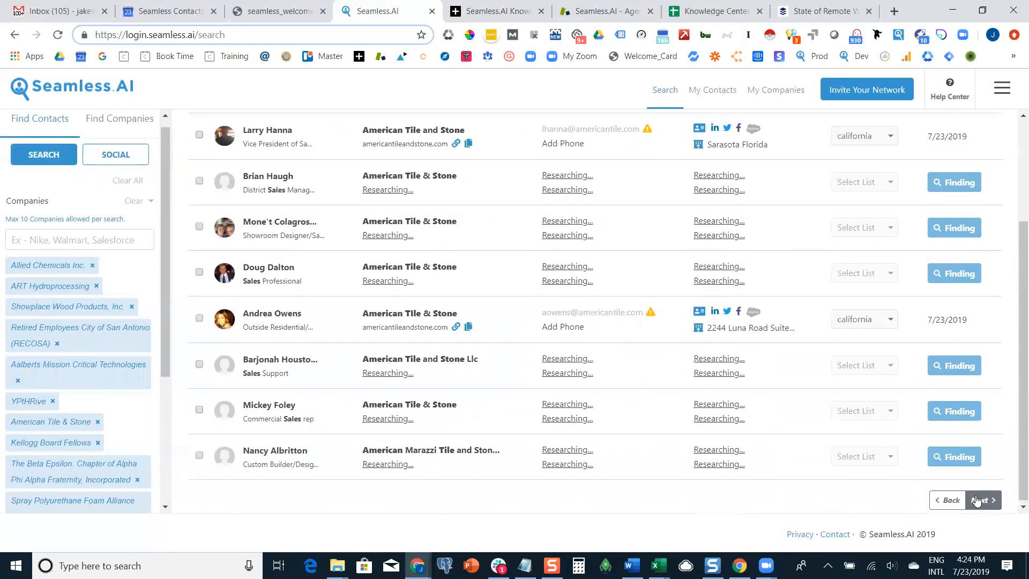
Return to the company results and select all companies on the third page for contact research.
{"action": "left_click", "coordinate": [128, 120]}
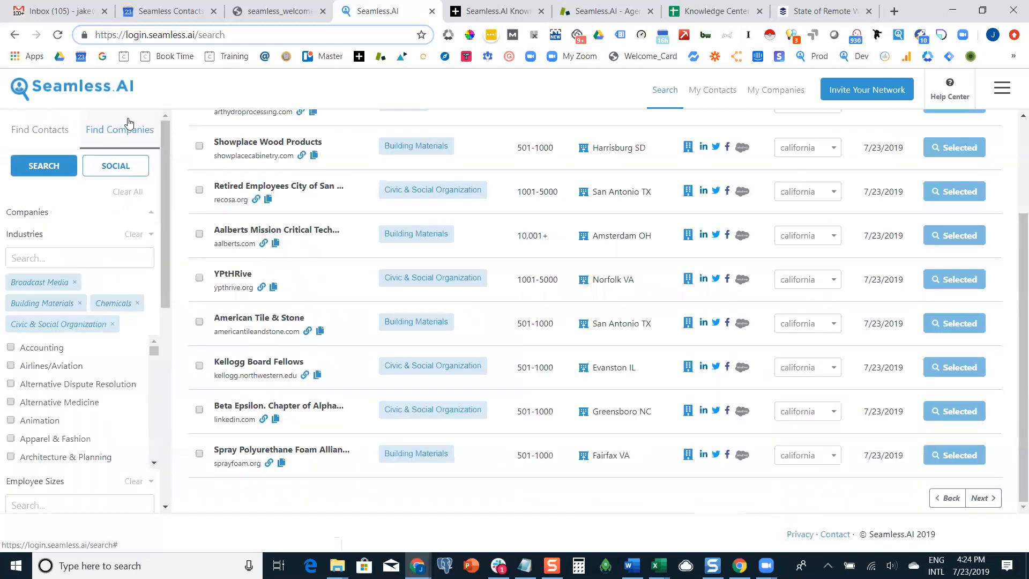
{"action": "left_click", "coordinate": [983, 498]}
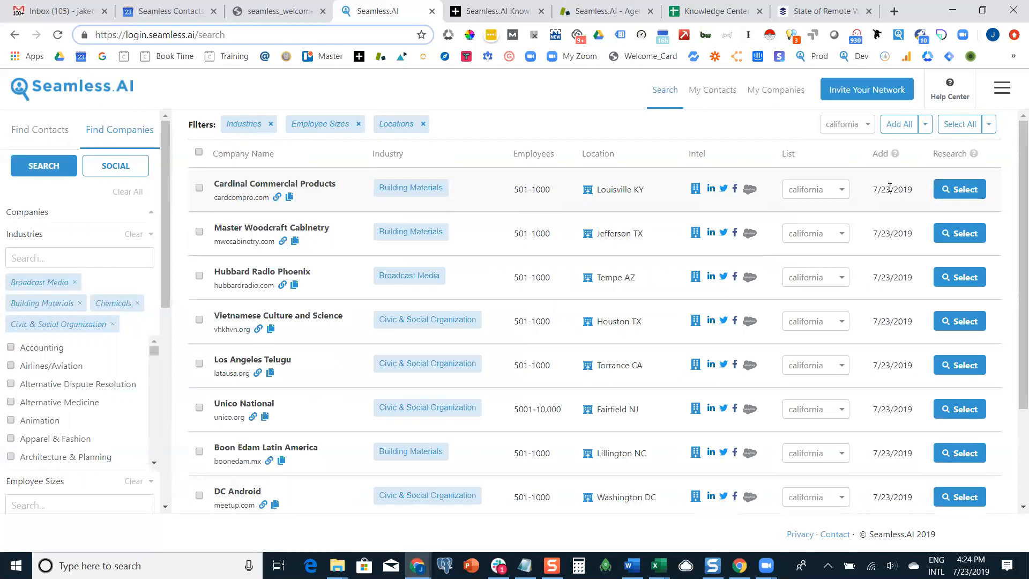
{"action": "left_click", "coordinate": [960, 124]}
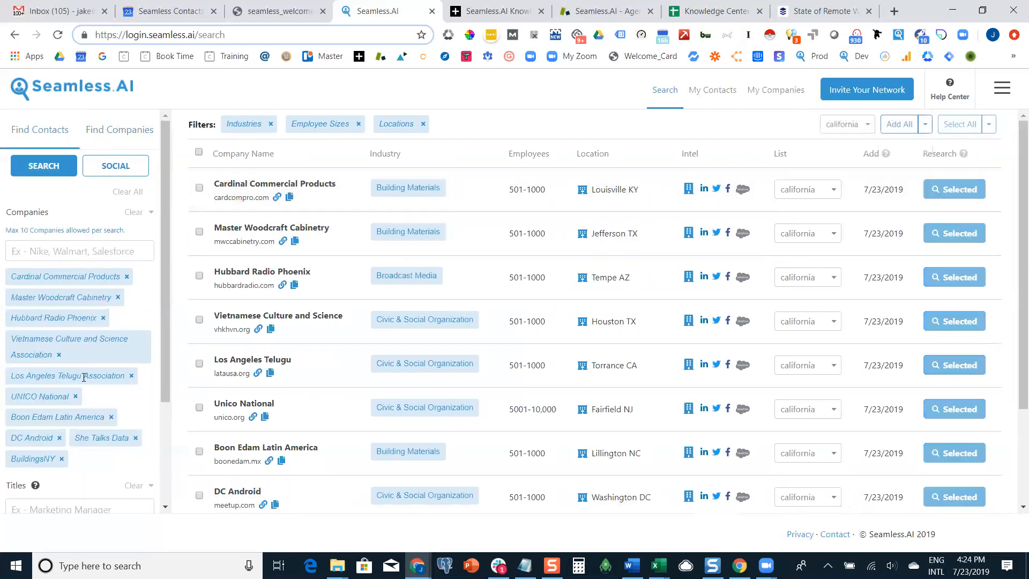
Run the contact search for the third-page companies and research all contacts on both result pages.
{"action": "left_click", "coordinate": [43, 163]}
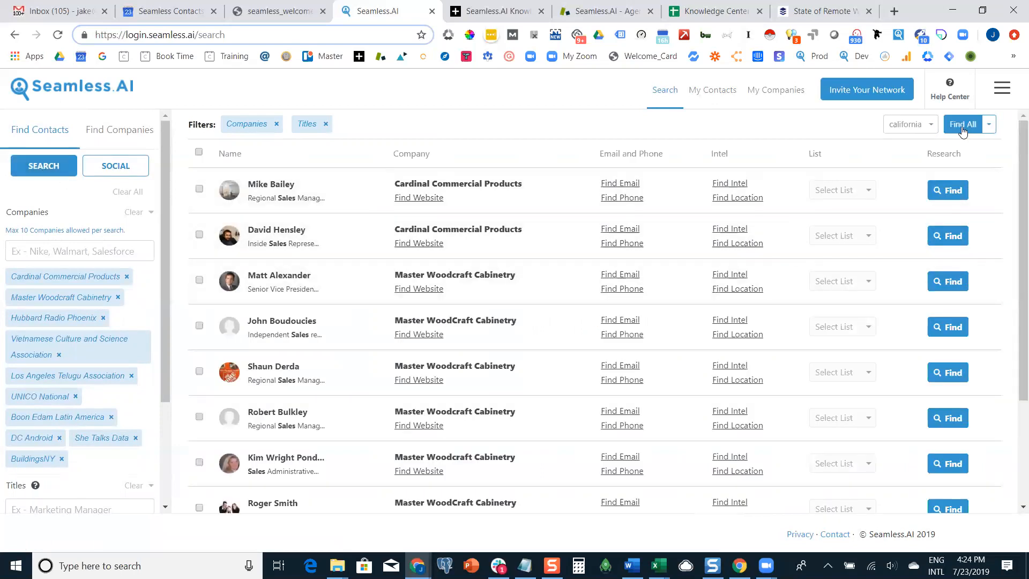
{"action": "left_click", "coordinate": [963, 125]}
{"action": "scroll", "coordinate": [922, 268], "scroll_direction": "down", "scroll_amount": 3}
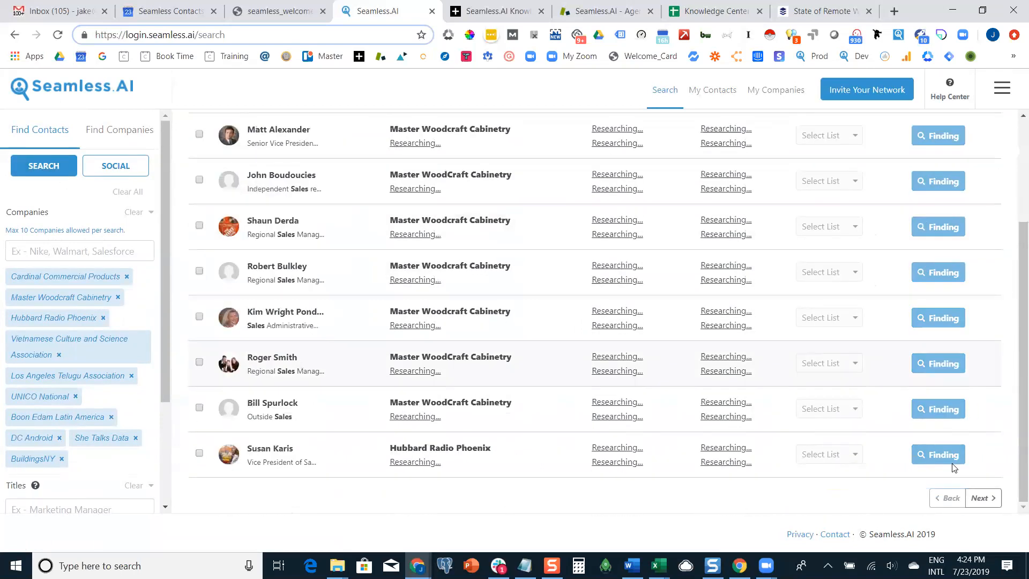
{"action": "left_click", "coordinate": [978, 496]}
{"action": "left_click", "coordinate": [976, 129]}
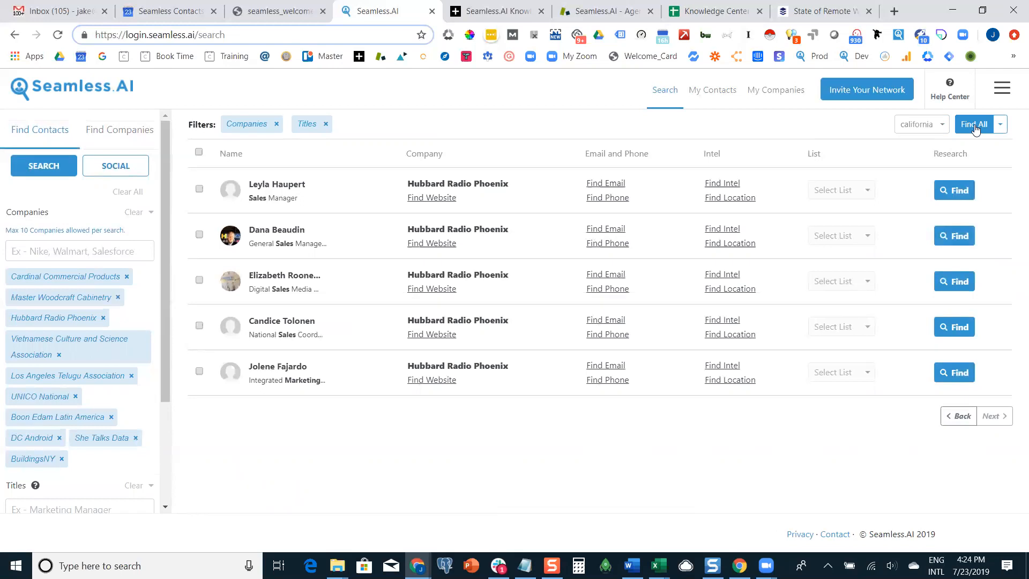
{"action": "left_click", "coordinate": [975, 127]}
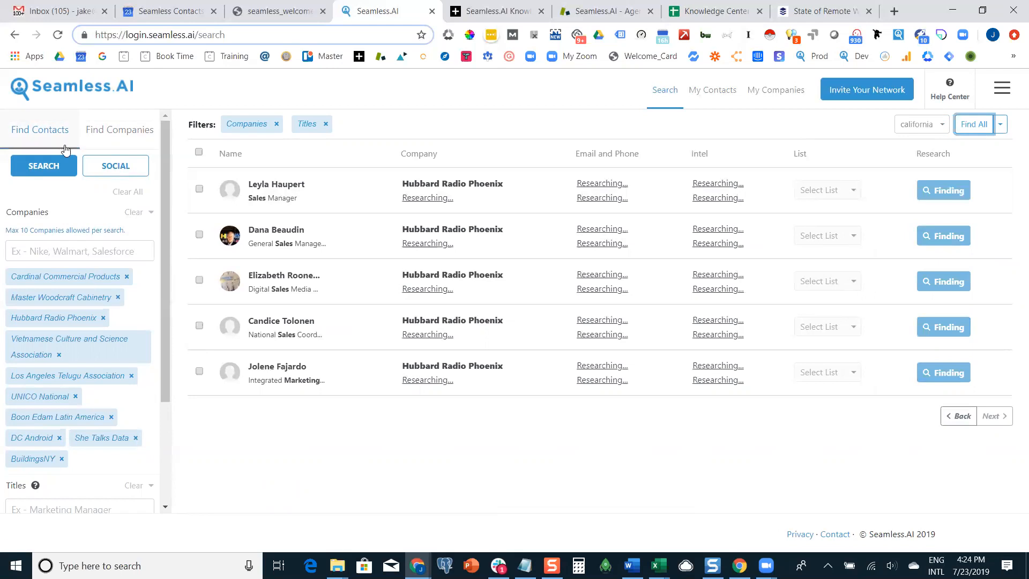
Select all companies on the fourth page of the company results for contact research.
{"action": "left_click", "coordinate": [128, 134]}
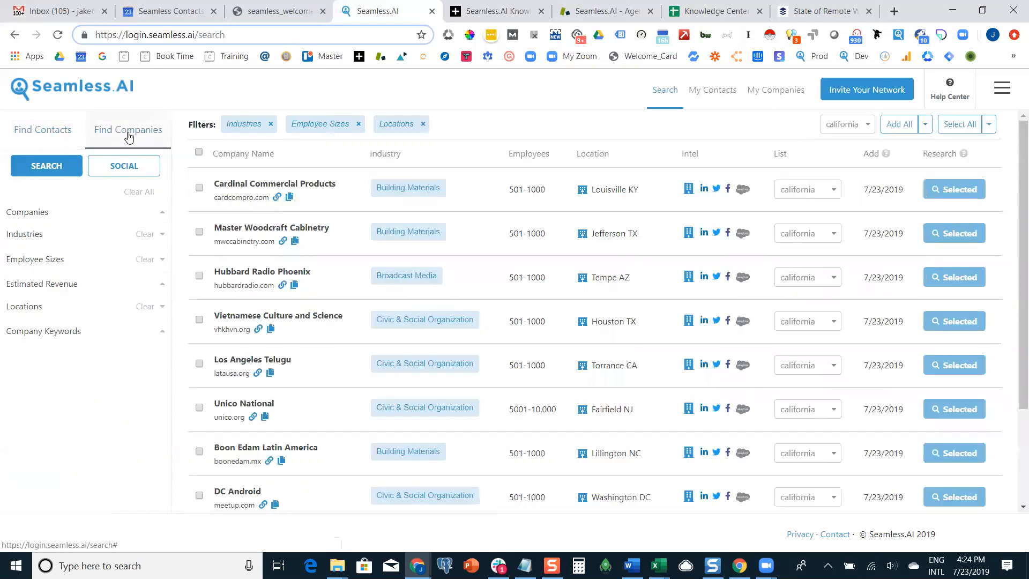
{"action": "scroll", "coordinate": [1000, 405], "scroll_direction": "down", "scroll_amount": 5}
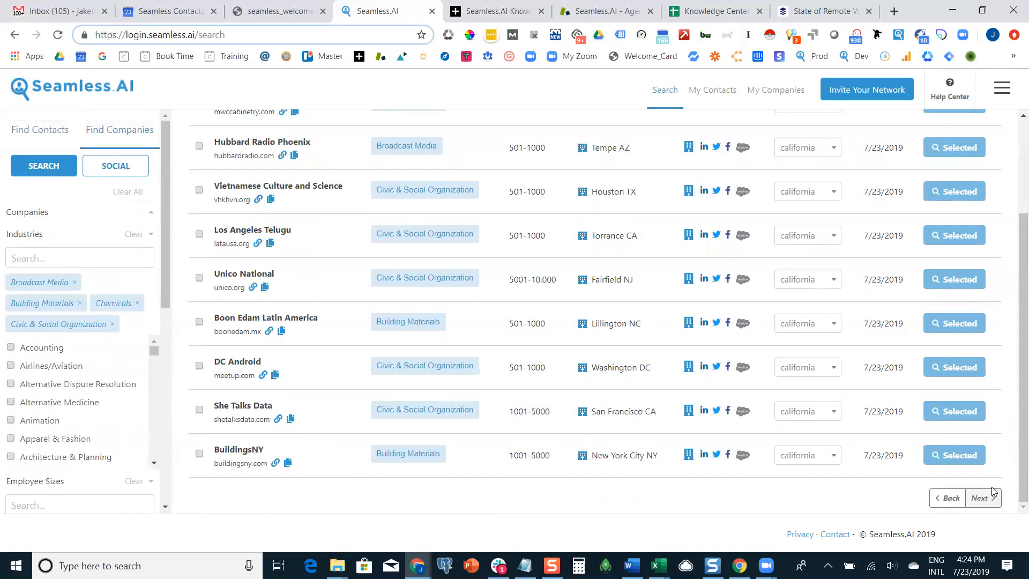
{"action": "left_click", "coordinate": [980, 494]}
{"action": "left_click", "coordinate": [976, 125]}
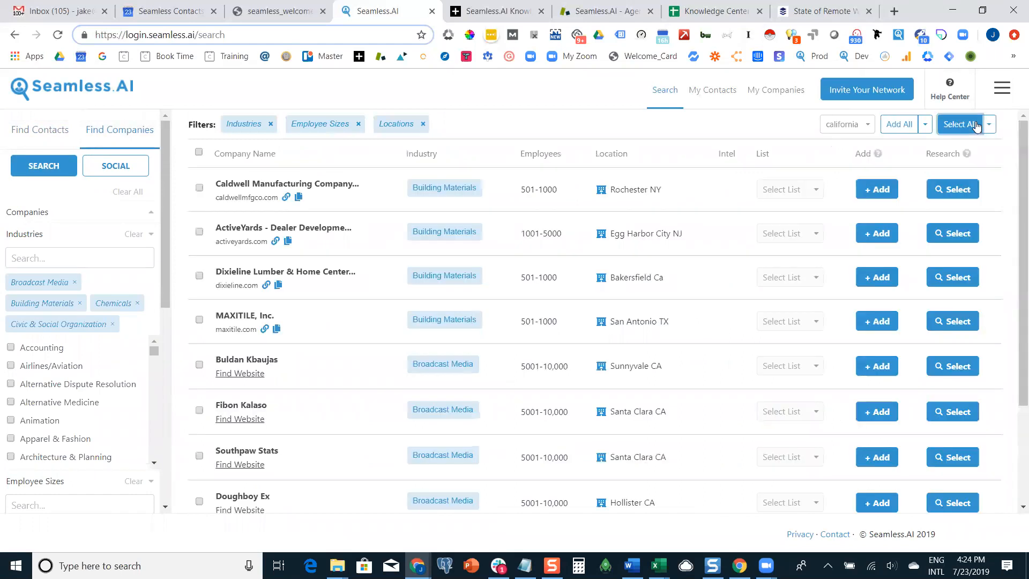
{"action": "scroll", "coordinate": [75, 316], "scroll_direction": "down", "scroll_amount": 2}
{"action": "scroll", "coordinate": [75, 316], "scroll_direction": "up", "scroll_amount": 3}
Search for contacts at the fourth-page companies and research all contacts on the first results page.
{"action": "left_click", "coordinate": [43, 166]}
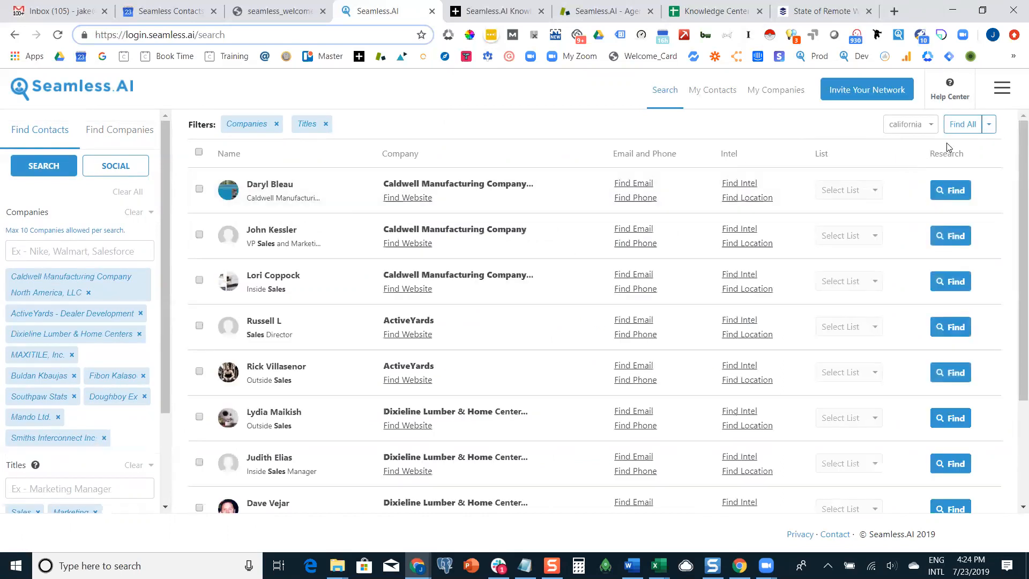
{"action": "left_click", "coordinate": [962, 125]}
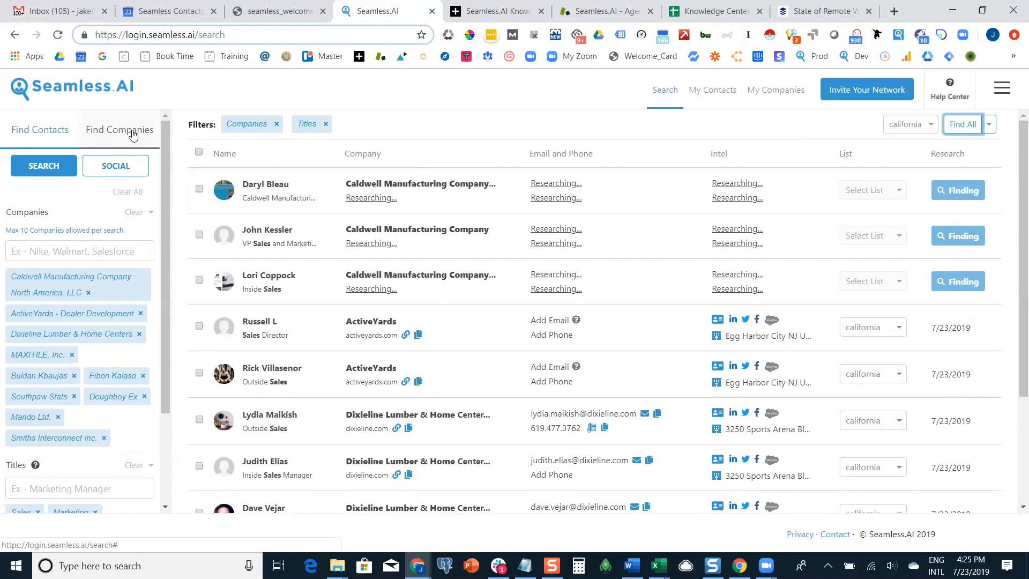
{"action": "left_click", "coordinate": [132, 133]}
{"action": "left_click", "coordinate": [51, 133]}
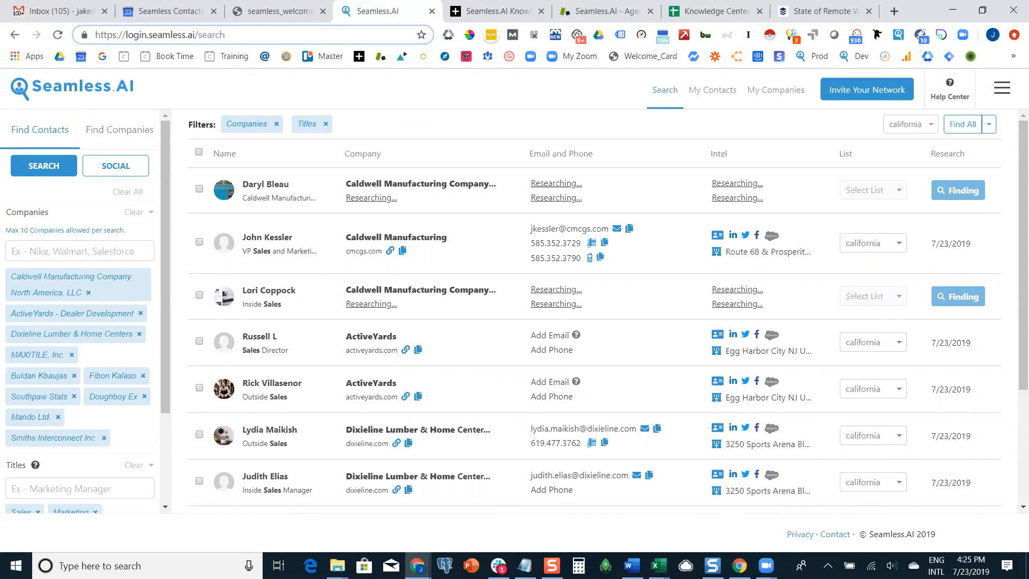
Open the saved contacts and set the default list to none.
{"action": "left_click", "coordinate": [713, 97]}
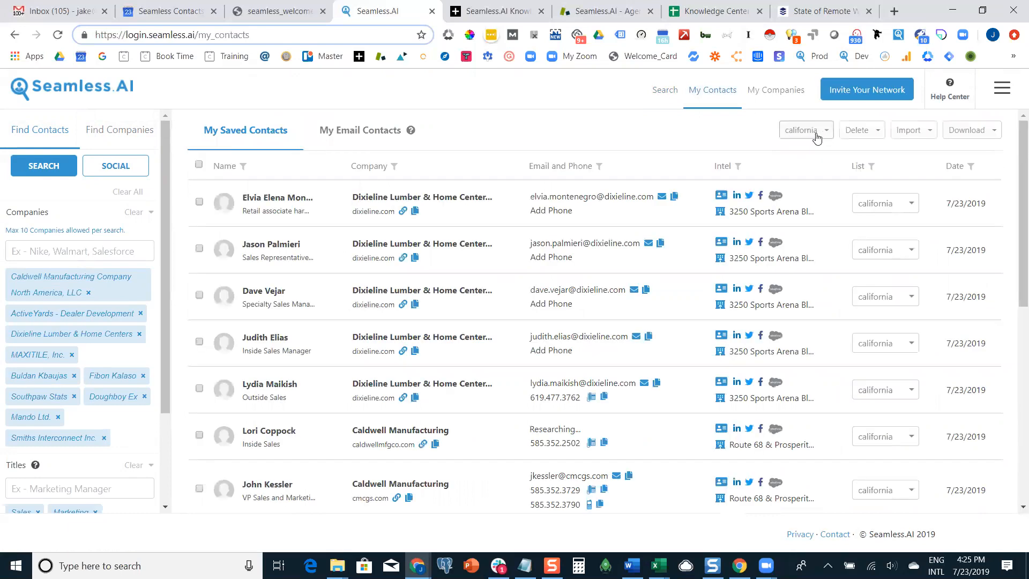
{"action": "left_click", "coordinate": [821, 137]}
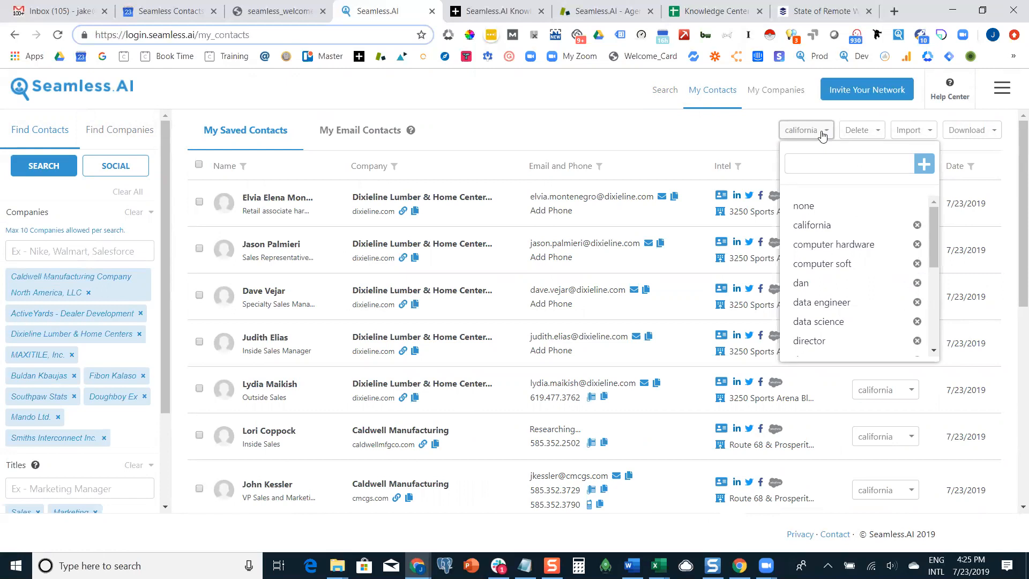
{"action": "left_click", "coordinate": [809, 214]}
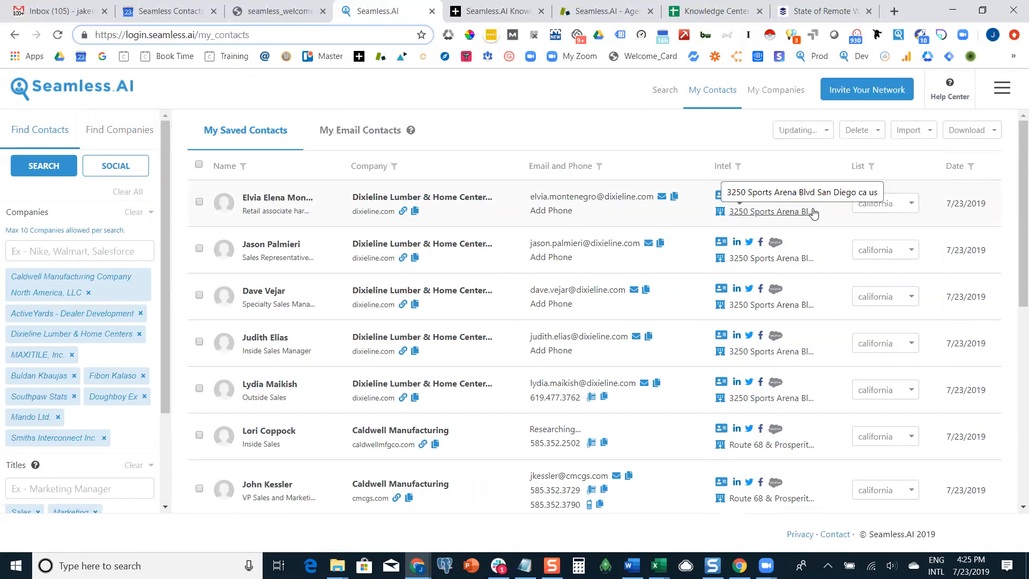
Return to the search results and create a new default list named with a person's first name.
{"action": "left_click", "coordinate": [662, 97]}
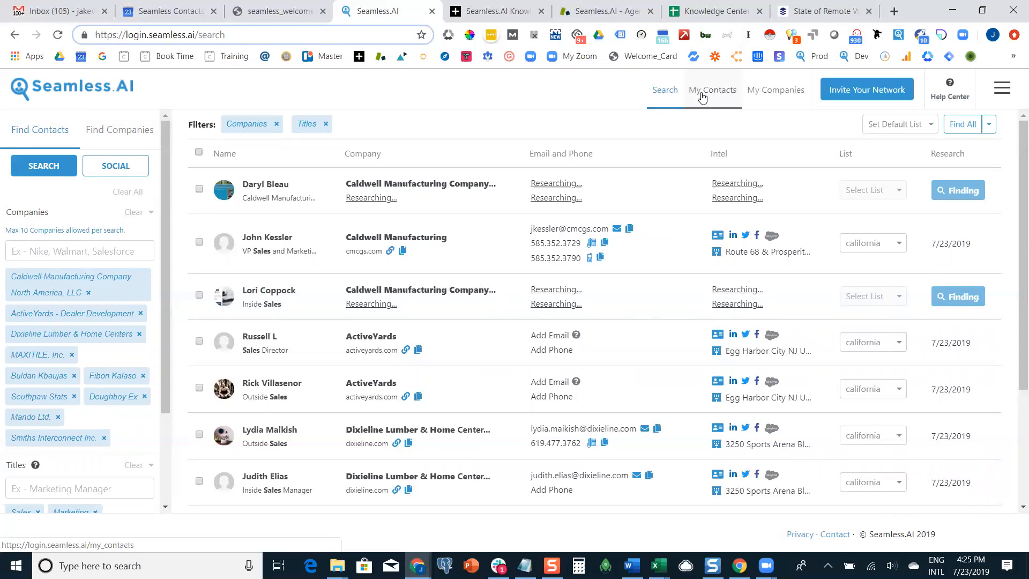
{"action": "left_click", "coordinate": [895, 126]}
{"action": "left_click", "coordinate": [893, 155]}
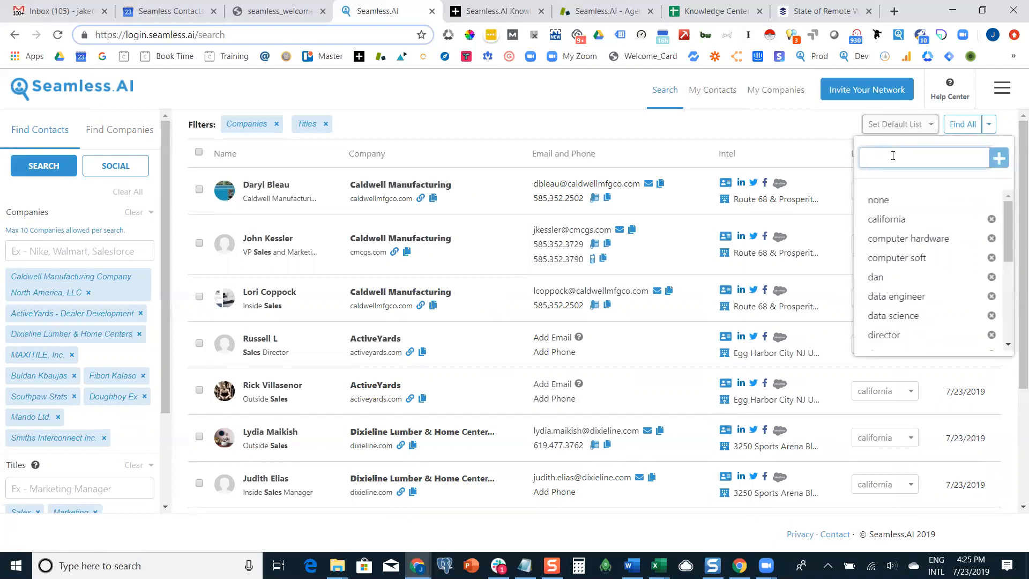
{"action": "type", "text": "andrew"}
{"action": "key", "text": "Return"}
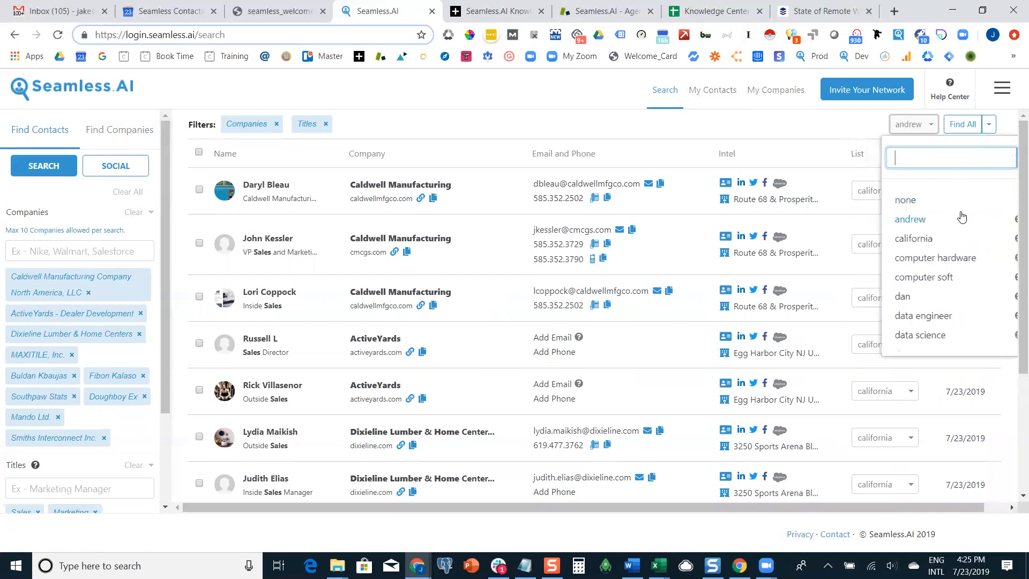
{"action": "left_click", "coordinate": [840, 129]}
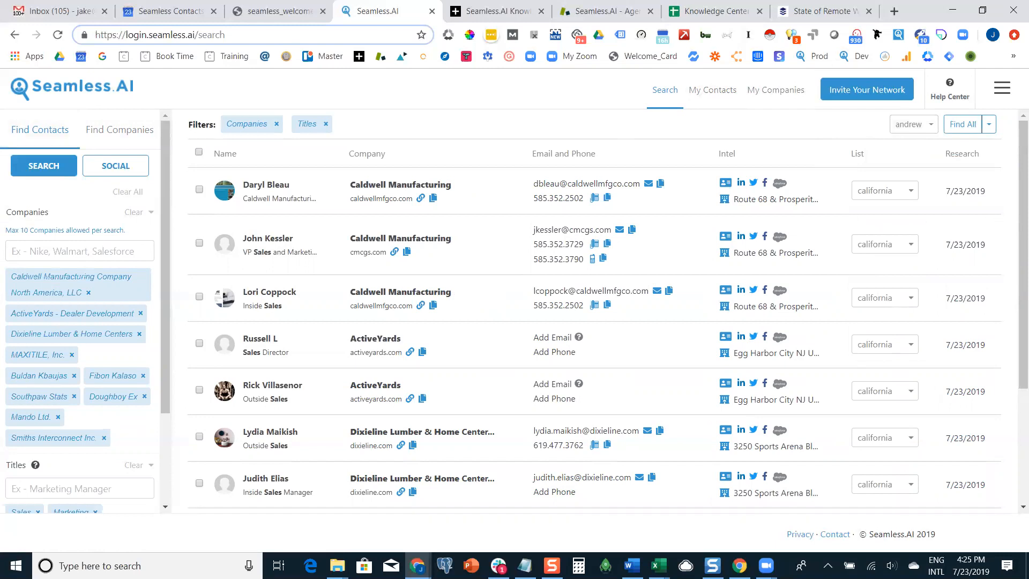
Rerun the contact search with the same company and title filters and open the second results page.
{"action": "left_click", "coordinate": [47, 168]}
{"action": "left_click", "coordinate": [53, 166]}
{"action": "scroll", "coordinate": [912, 298], "scroll_direction": "down", "scroll_amount": 2}
{"action": "left_click", "coordinate": [982, 494]}
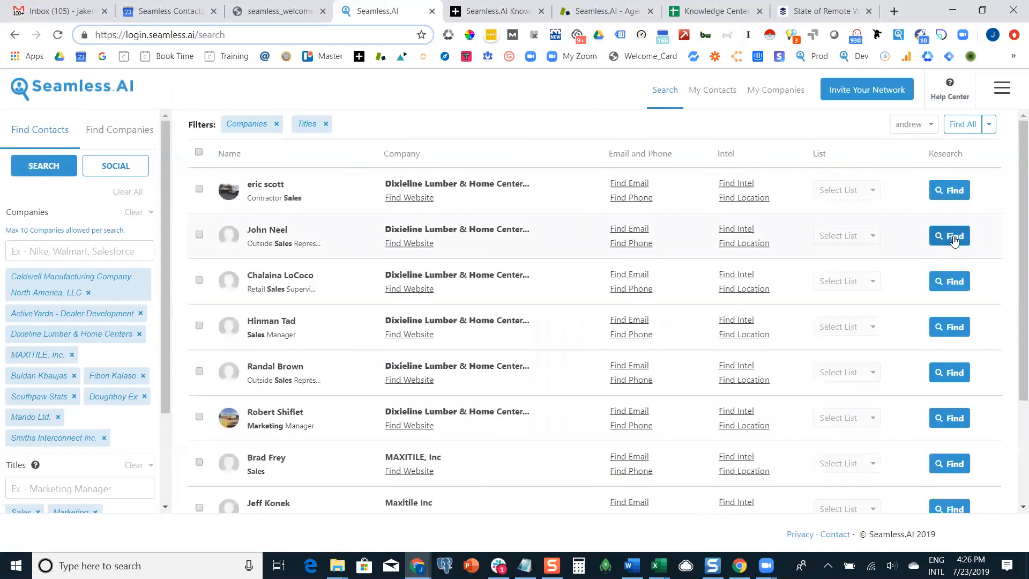
Research all contacts on the second page of search results.
{"action": "left_click", "coordinate": [960, 129]}
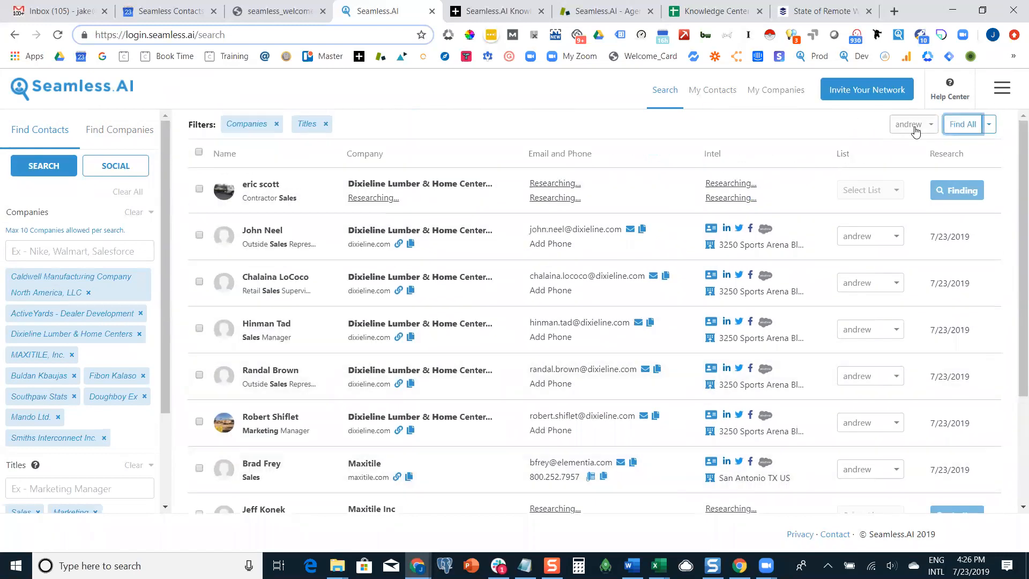
{"action": "left_click", "coordinate": [932, 127]}
{"action": "left_click", "coordinate": [860, 128]}
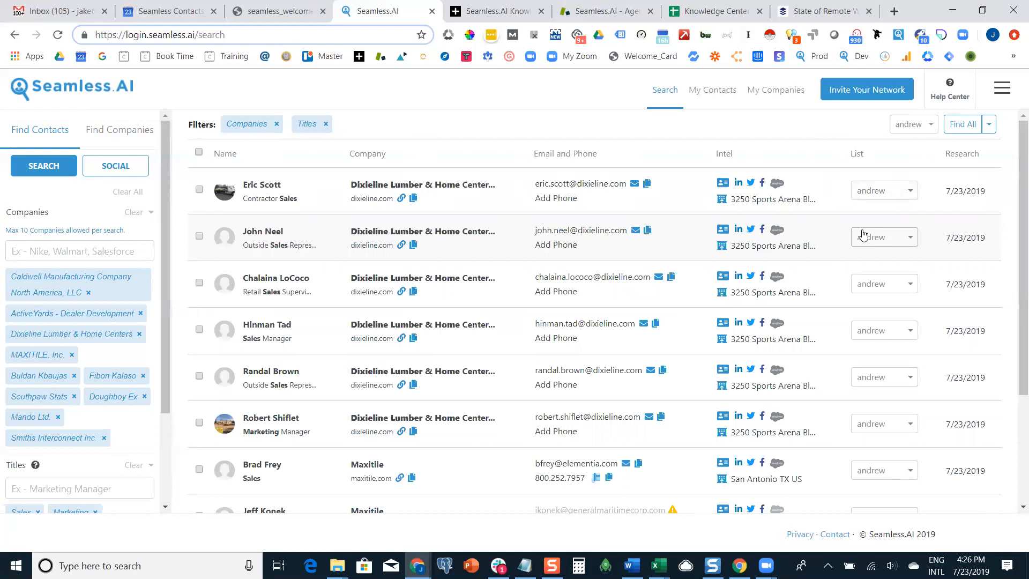
Try switching the default list between computer hardware, the existing first-name list and data engineer.
{"action": "left_click", "coordinate": [923, 125]}
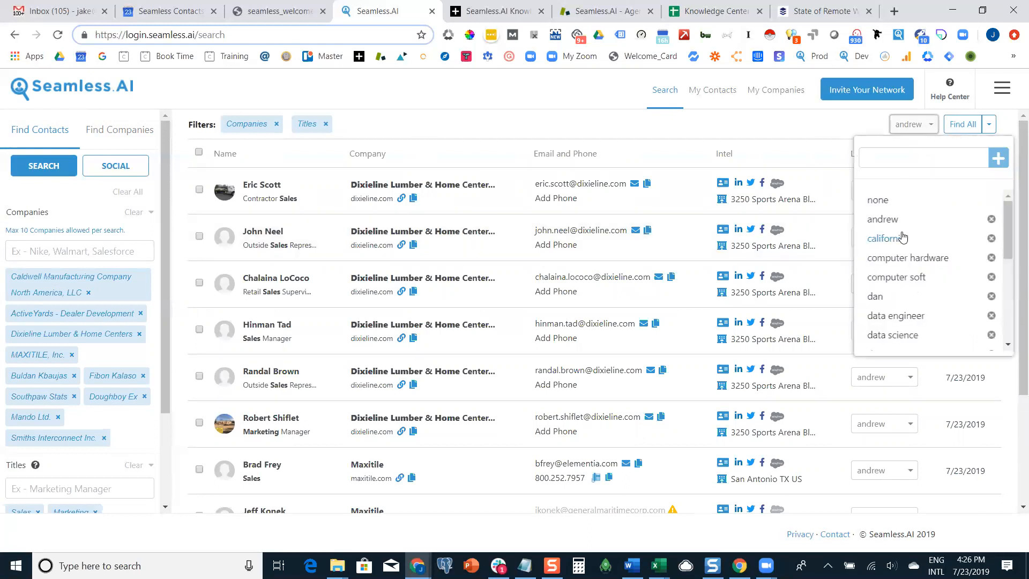
{"action": "left_click", "coordinate": [898, 260]}
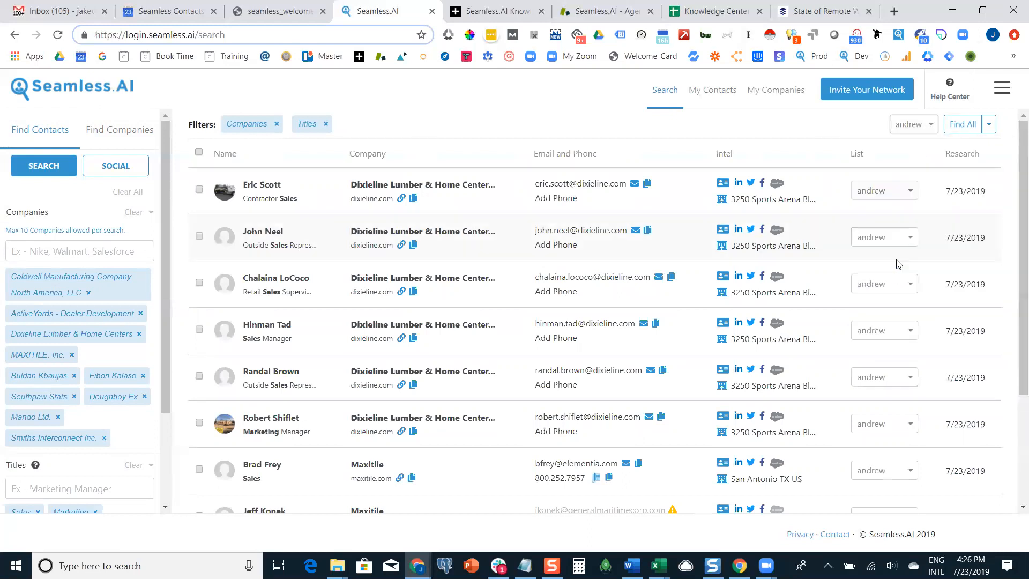
{"action": "left_click", "coordinate": [907, 160]}
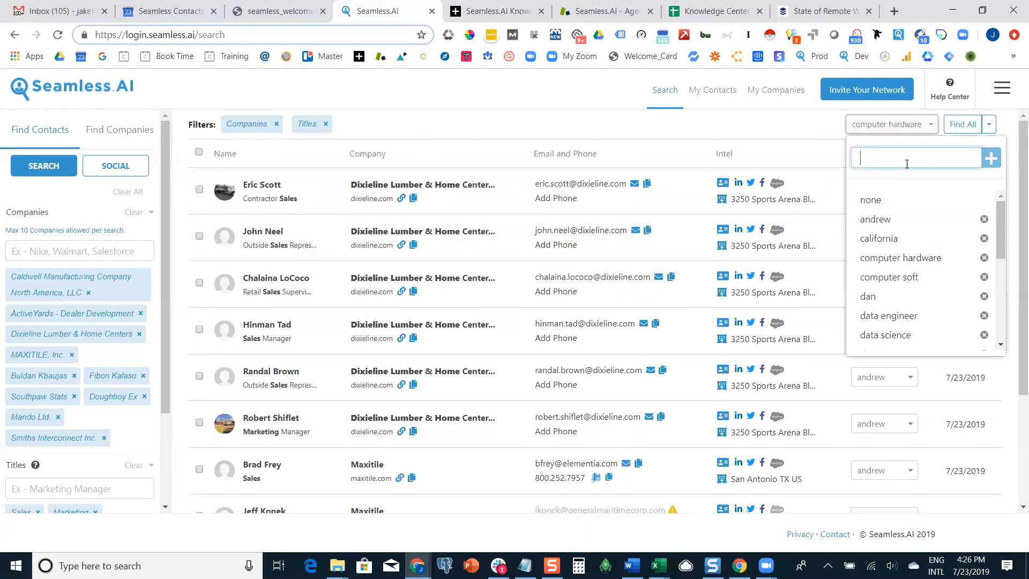
{"action": "left_click", "coordinate": [878, 220]}
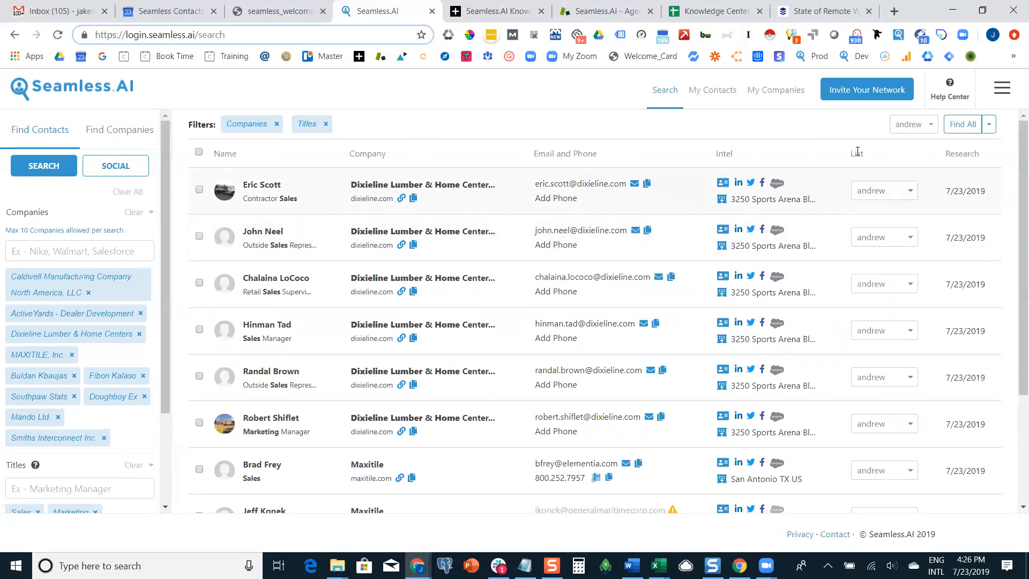
{"action": "left_click", "coordinate": [914, 127]}
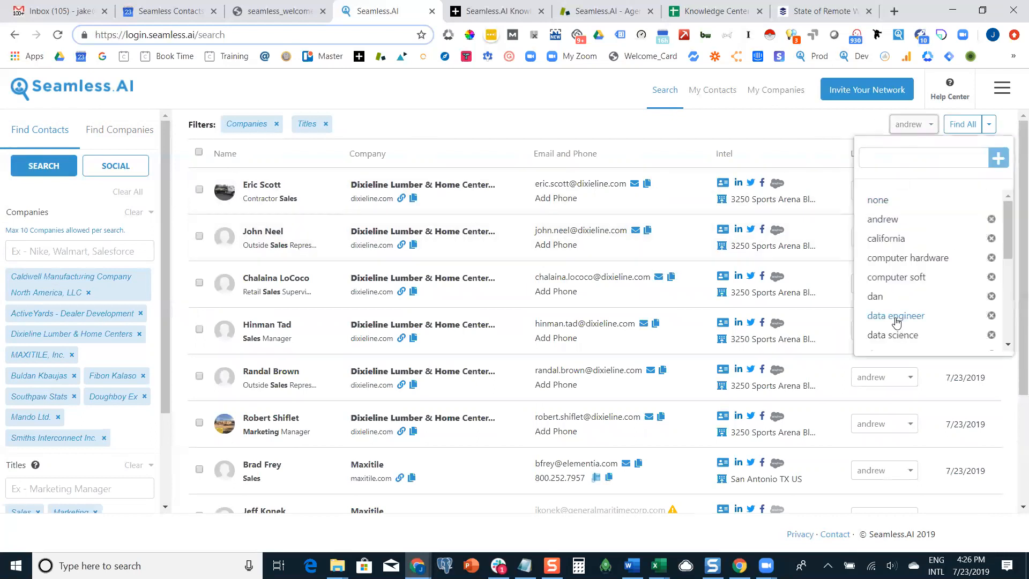
{"action": "scroll", "coordinate": [906, 314], "scroll_direction": "down", "scroll_amount": 1}
{"action": "left_click", "coordinate": [909, 253]}
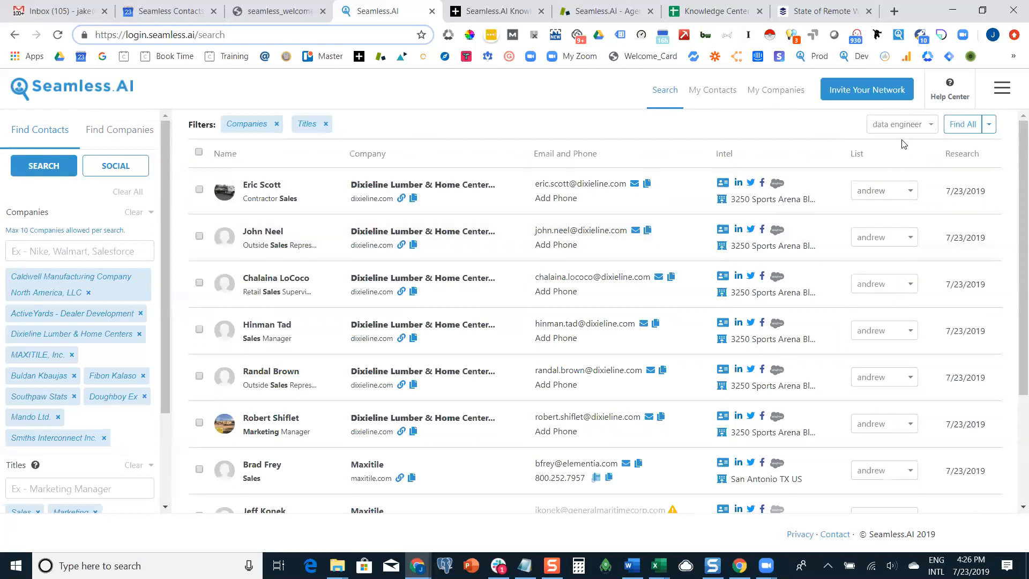
Create another default list named with a different first name and check the list choices.
{"action": "left_click", "coordinate": [910, 128]}
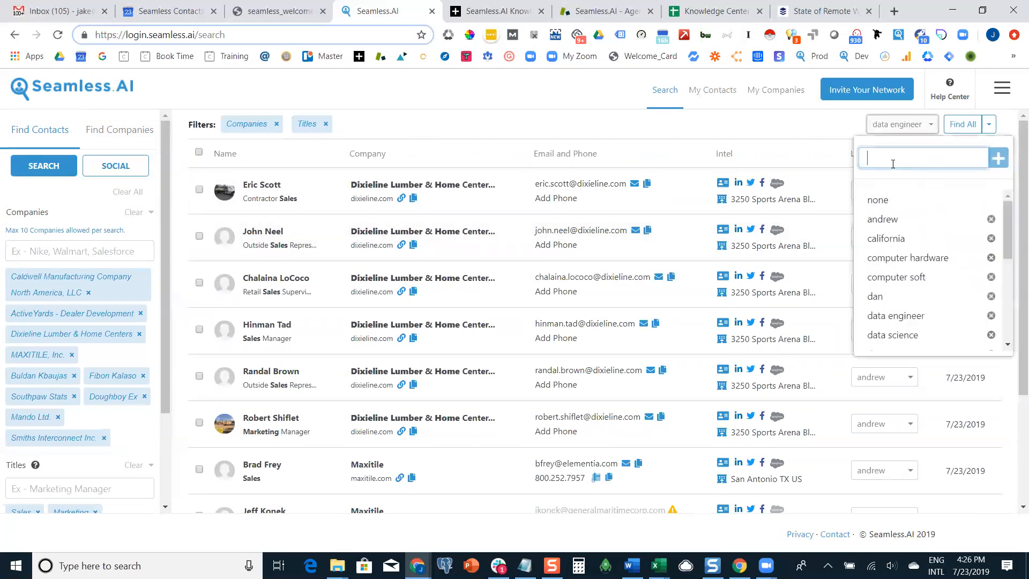
{"action": "type", "text": "jake"}
{"action": "key", "text": "Return"}
{"action": "left_click", "coordinate": [861, 124]}
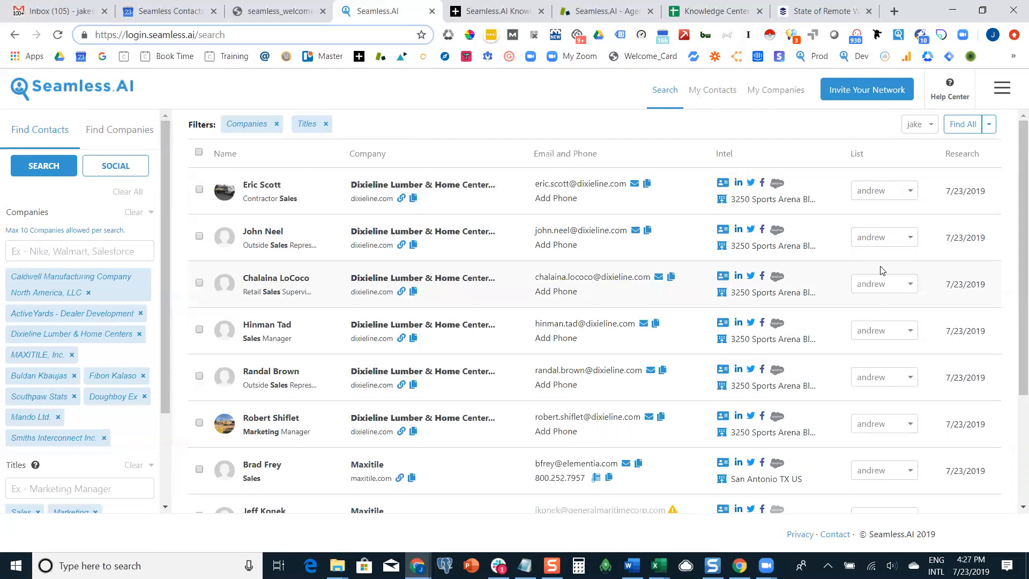
{"action": "left_click", "coordinate": [931, 125]}
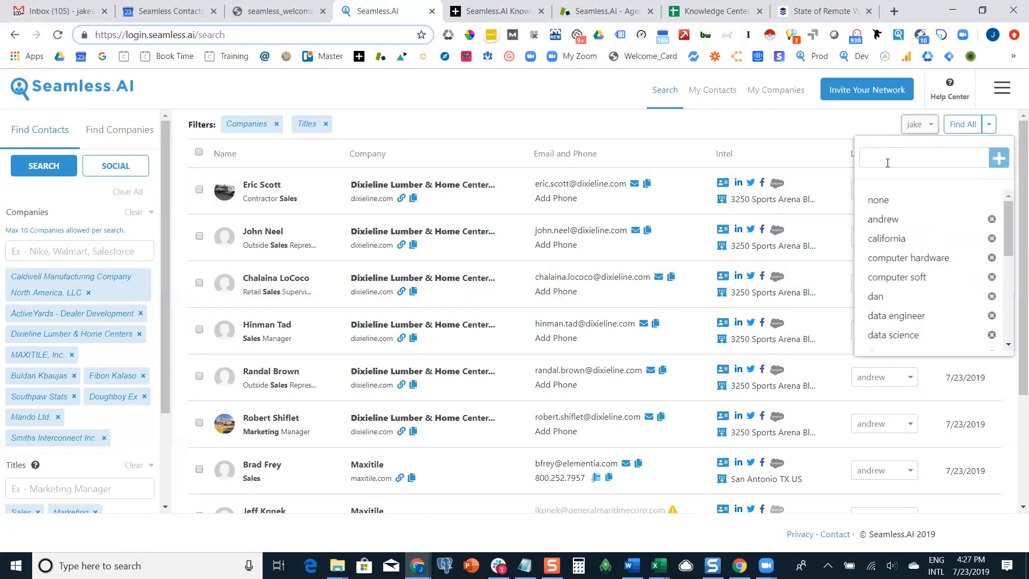
{"action": "left_click", "coordinate": [855, 132]}
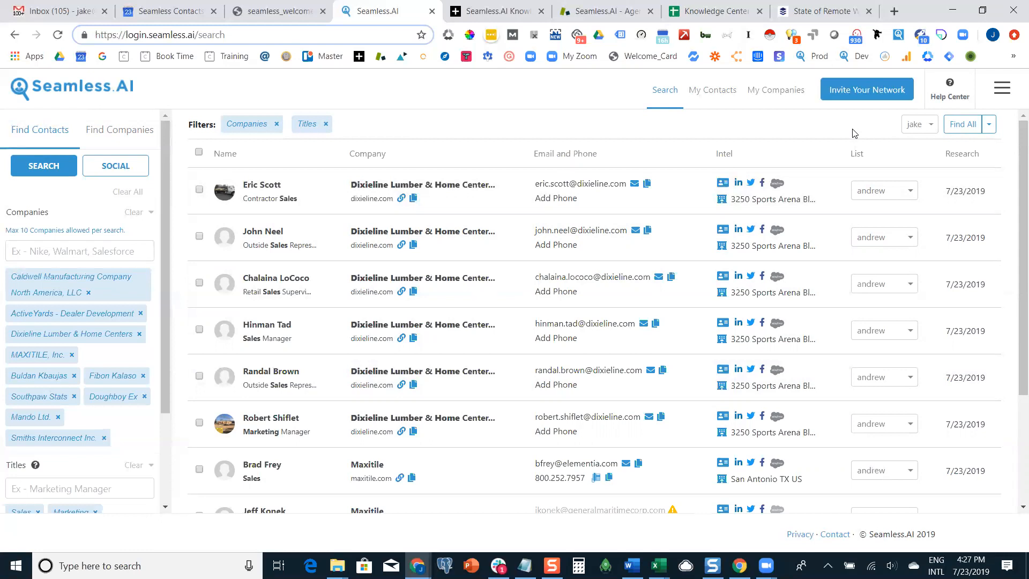
Open the saved contacts and filter them by the california list.
{"action": "left_click", "coordinate": [718, 96]}
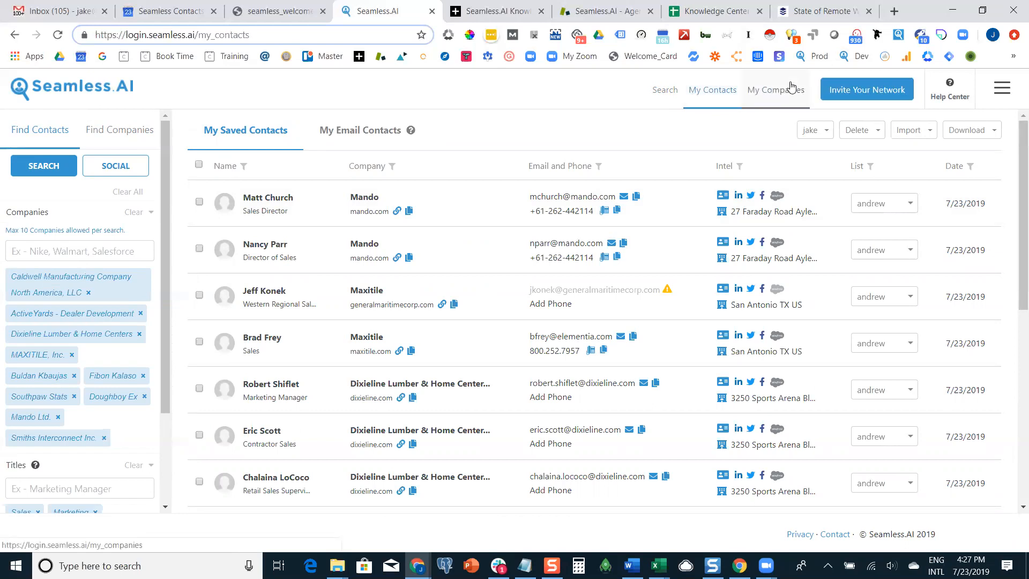
{"action": "left_click", "coordinate": [871, 167]}
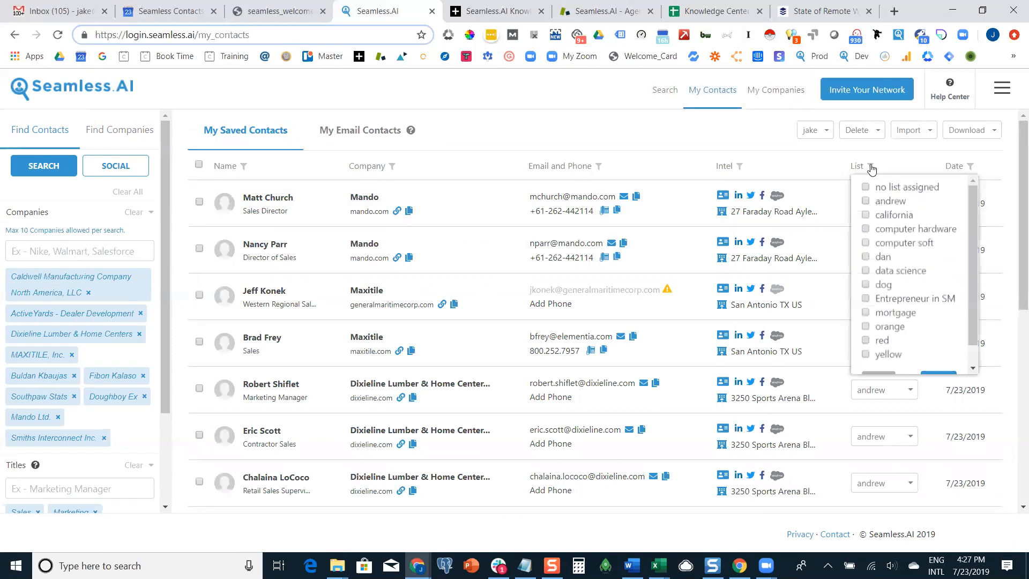
{"action": "scroll", "coordinate": [976, 224], "scroll_direction": "down", "scroll_amount": 1}
{"action": "scroll", "coordinate": [977, 224], "scroll_direction": "up", "scroll_amount": 1}
{"action": "left_click", "coordinate": [880, 222]}
{"action": "scroll", "coordinate": [920, 282], "scroll_direction": "down", "scroll_amount": 1}
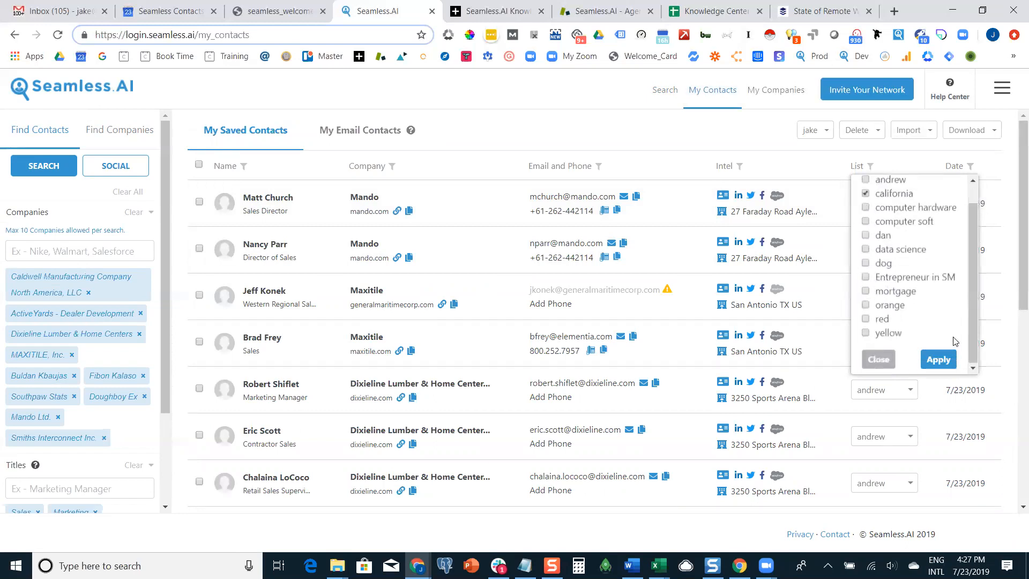
{"action": "left_click", "coordinate": [939, 358]}
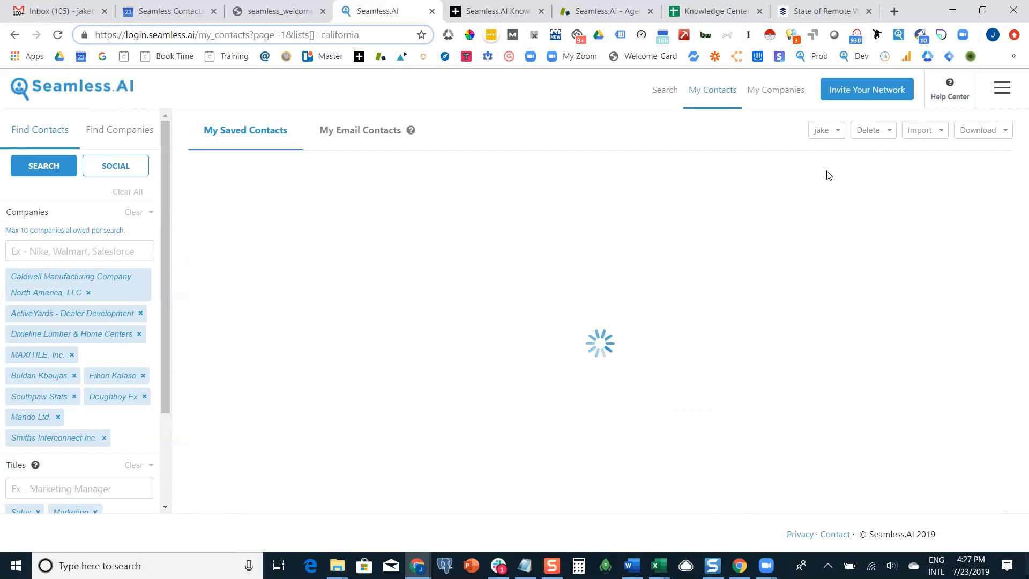
Look through the contacts in the california list and the delete options available for saved contacts.
{"action": "scroll", "coordinate": [906, 294], "scroll_direction": "down", "scroll_amount": 6}
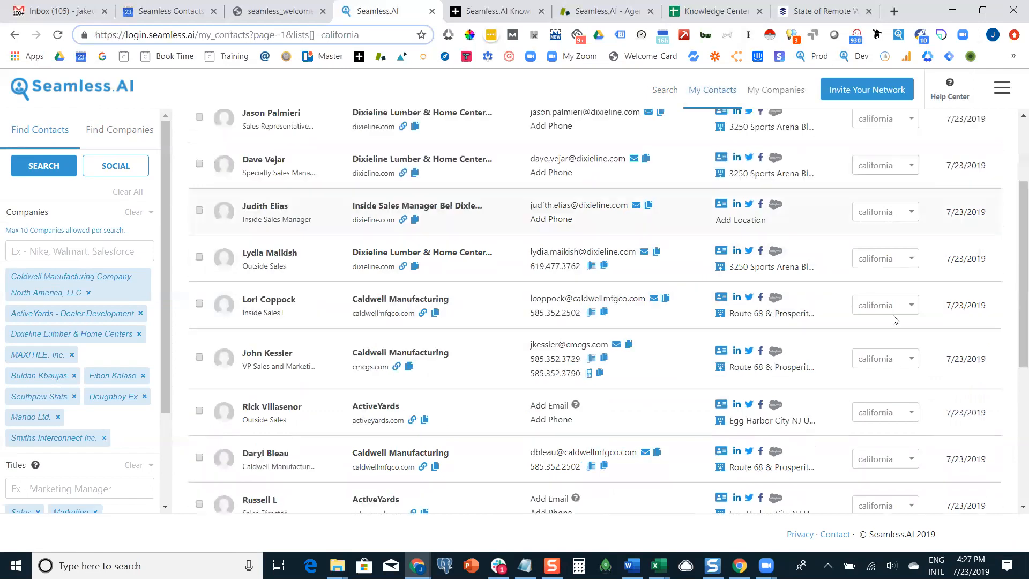
{"action": "scroll", "coordinate": [908, 352], "scroll_direction": "up", "scroll_amount": 6}
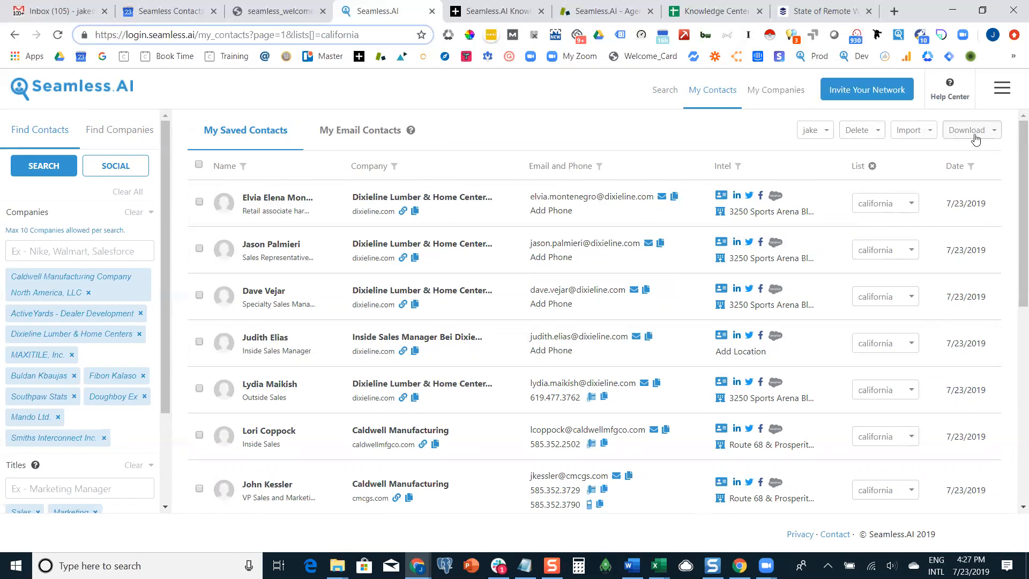
{"action": "left_click", "coordinate": [863, 137]}
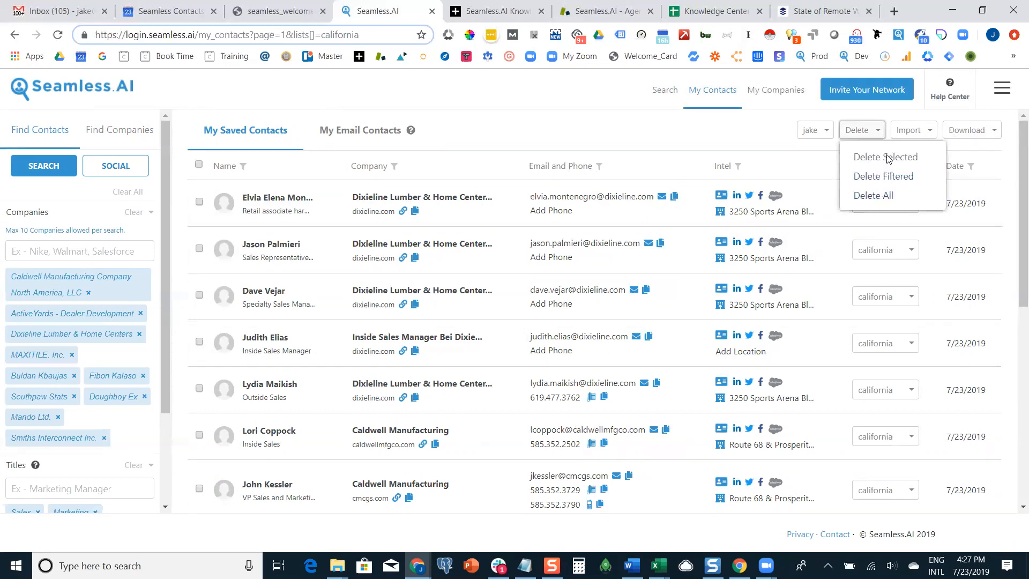
{"action": "left_click", "coordinate": [586, 123]}
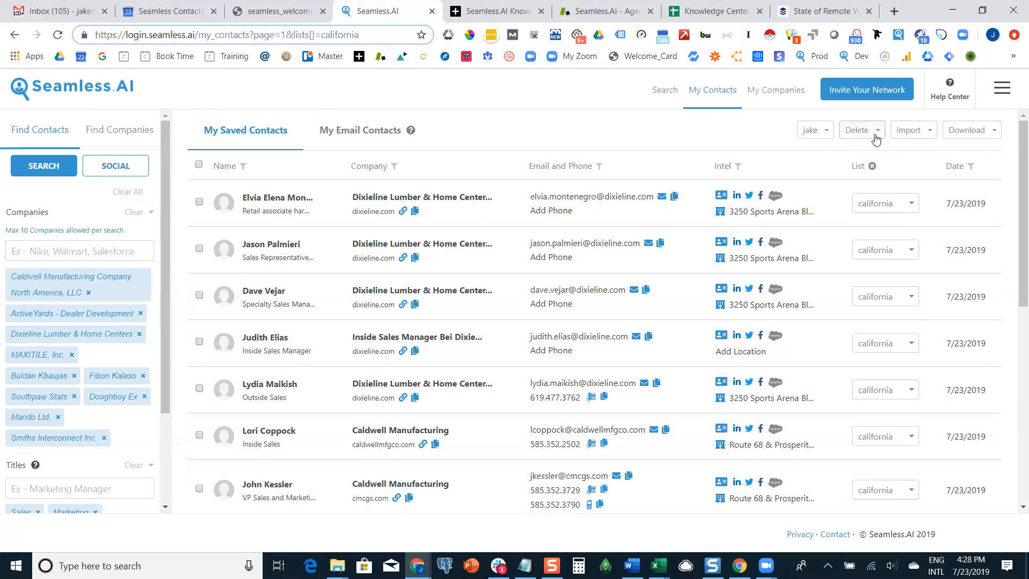
{"action": "scroll", "coordinate": [563, 288], "scroll_direction": "down", "scroll_amount": 8}
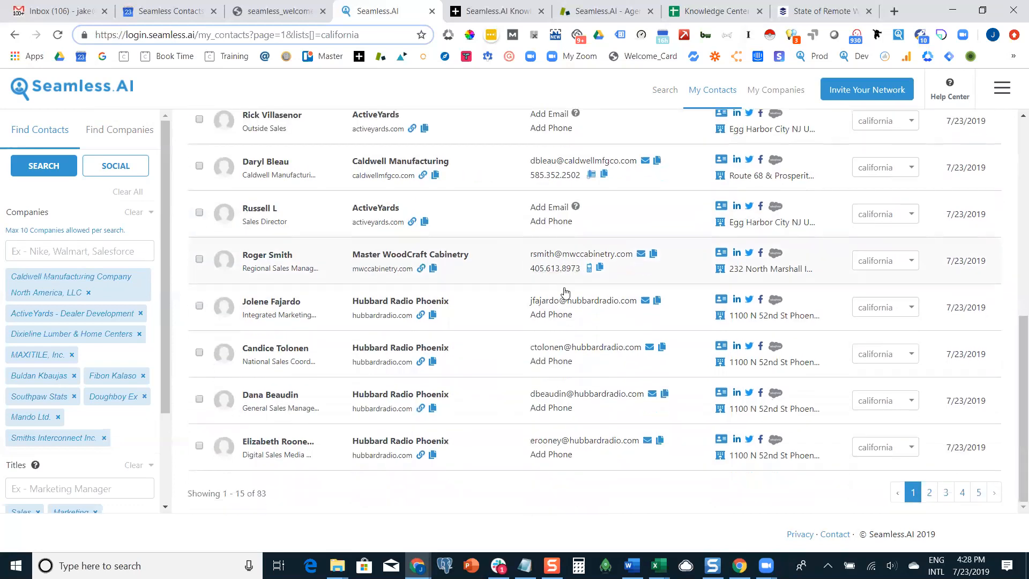
{"action": "scroll", "coordinate": [567, 293], "scroll_direction": "up", "scroll_amount": 8}
Remove the list filter and look through the first page of all saved contacts.
{"action": "left_click", "coordinate": [872, 166]}
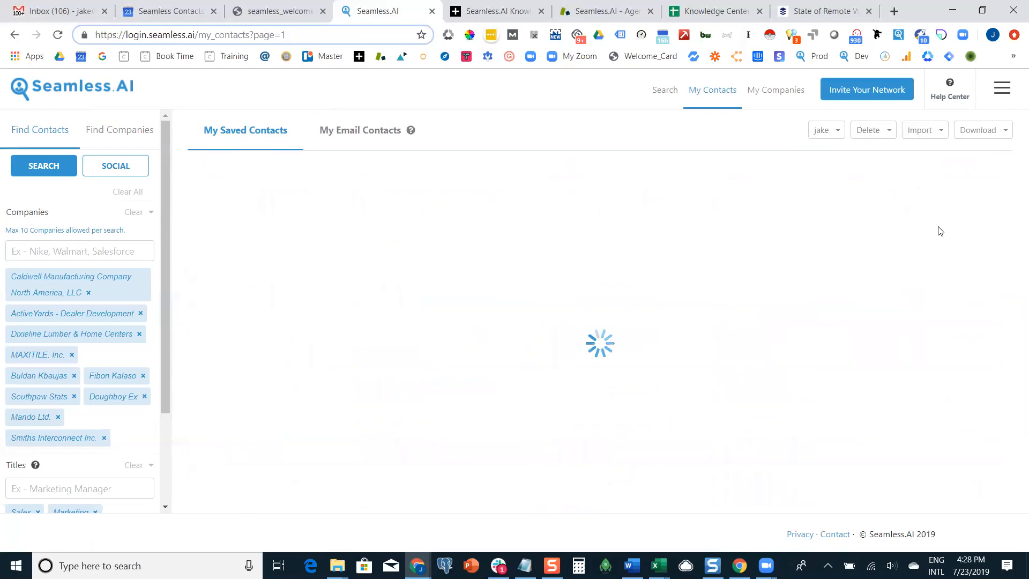
{"action": "scroll", "coordinate": [723, 195], "scroll_direction": "down", "scroll_amount": 5}
{"action": "scroll", "coordinate": [723, 195], "scroll_direction": "up", "scroll_amount": 5}
{"action": "scroll", "coordinate": [352, 413], "scroll_direction": "down", "scroll_amount": 8}
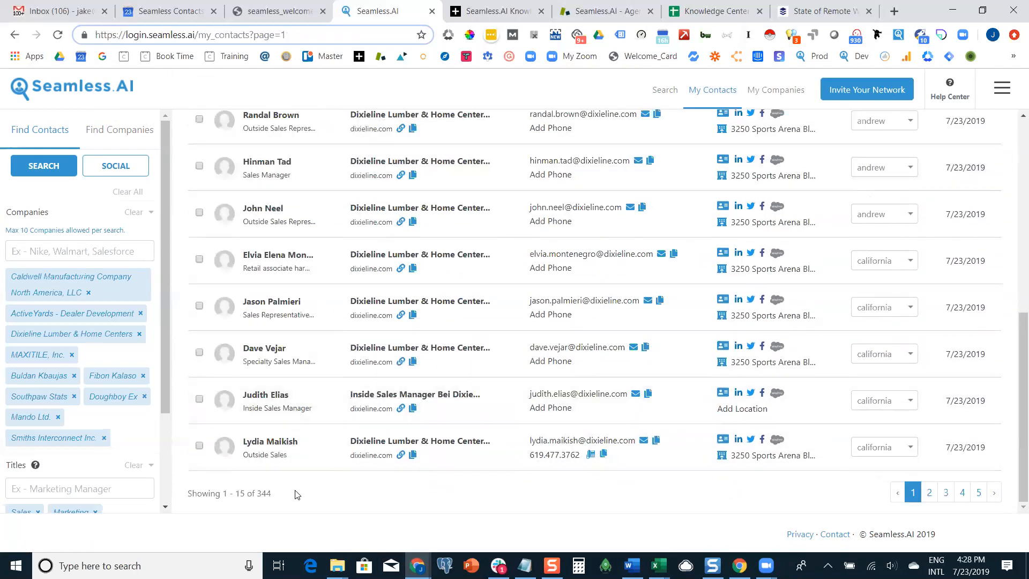
{"action": "scroll", "coordinate": [724, 247], "scroll_direction": "up", "scroll_amount": 8}
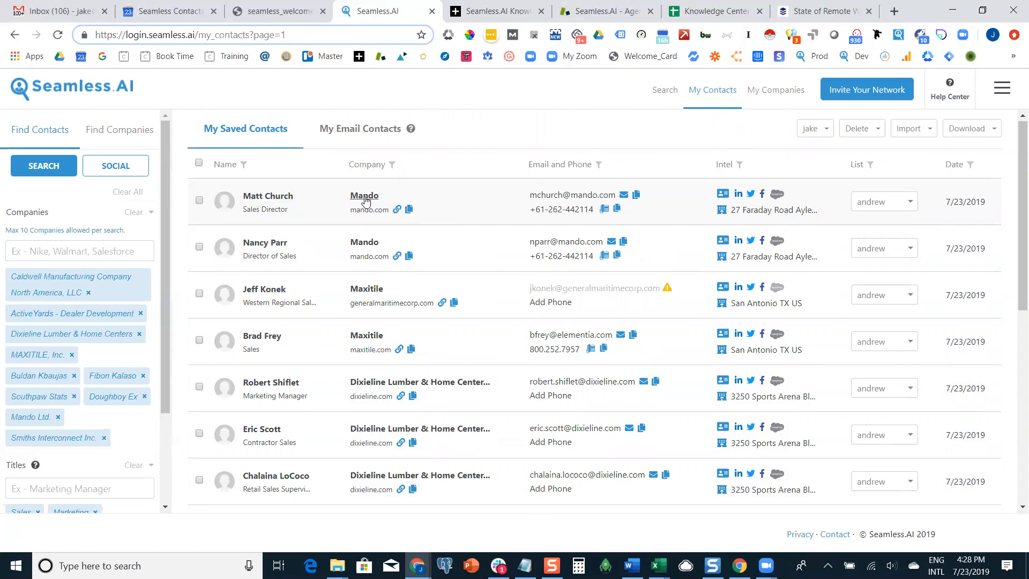
Examine the first saved contact's editable name fields and the suggested first-name alternatives without saving changes.
{"action": "left_click", "coordinate": [281, 196]}
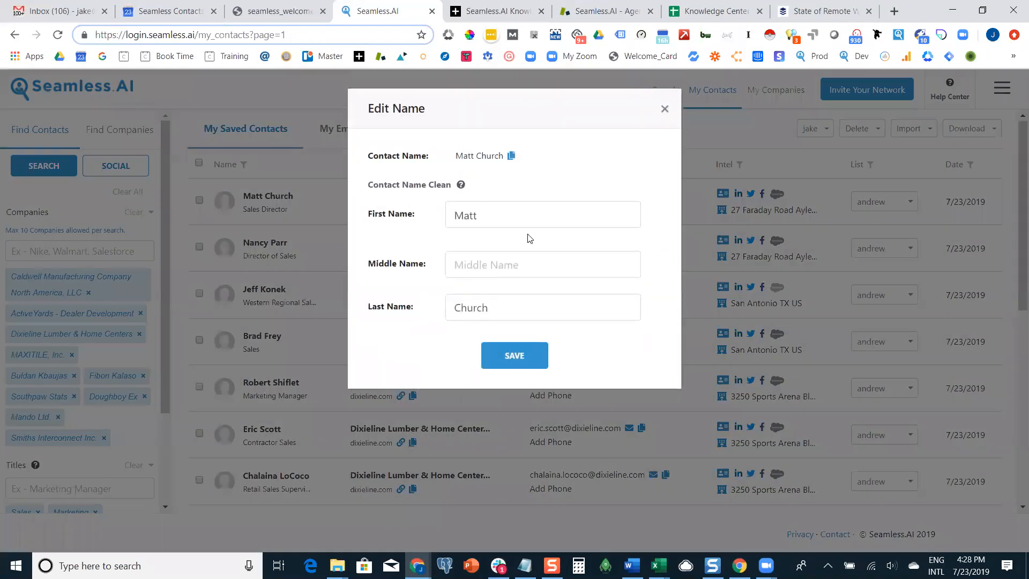
{"action": "left_click", "coordinate": [501, 216]}
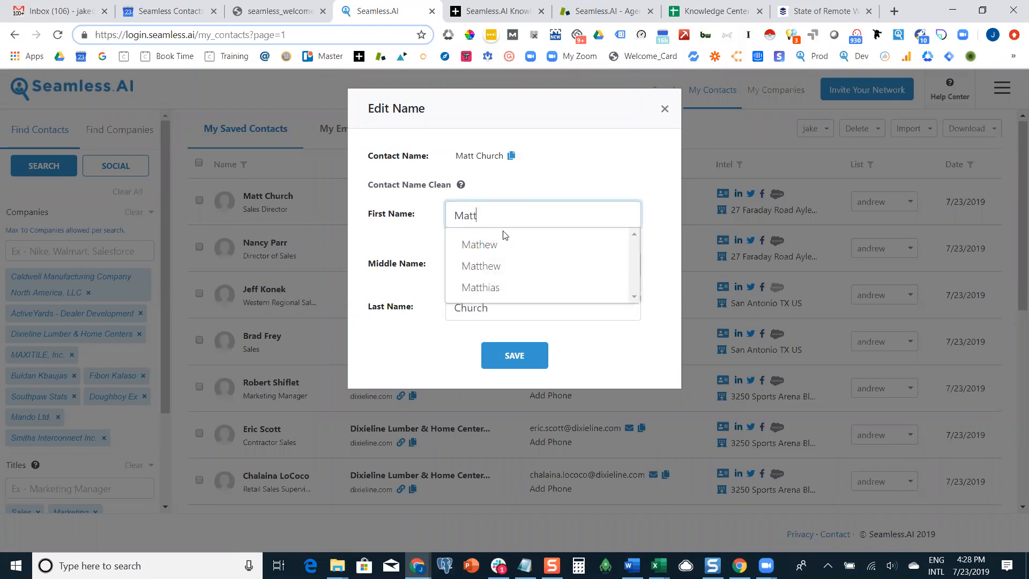
{"action": "left_click", "coordinate": [519, 186]}
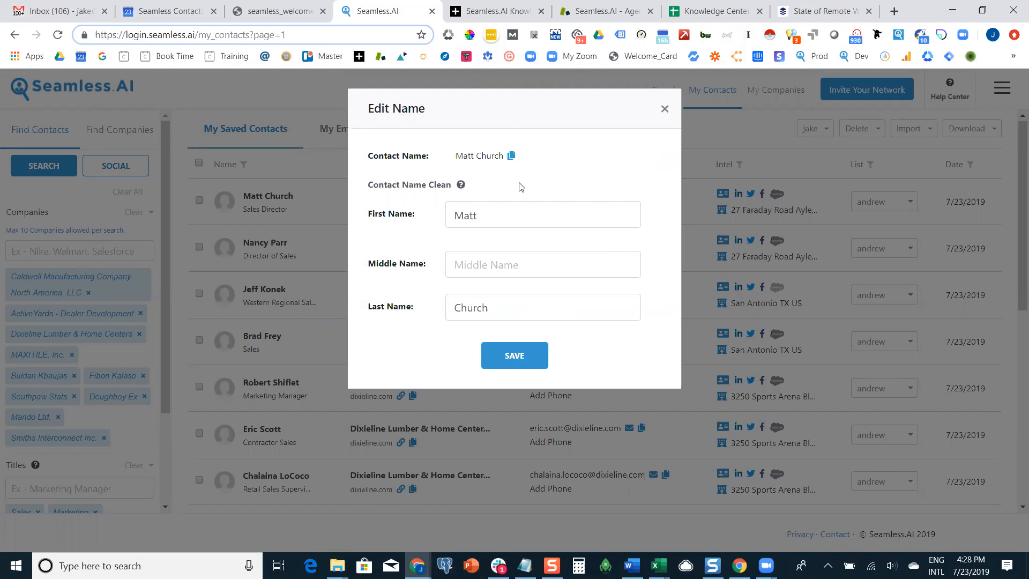
{"action": "left_click", "coordinate": [519, 215]}
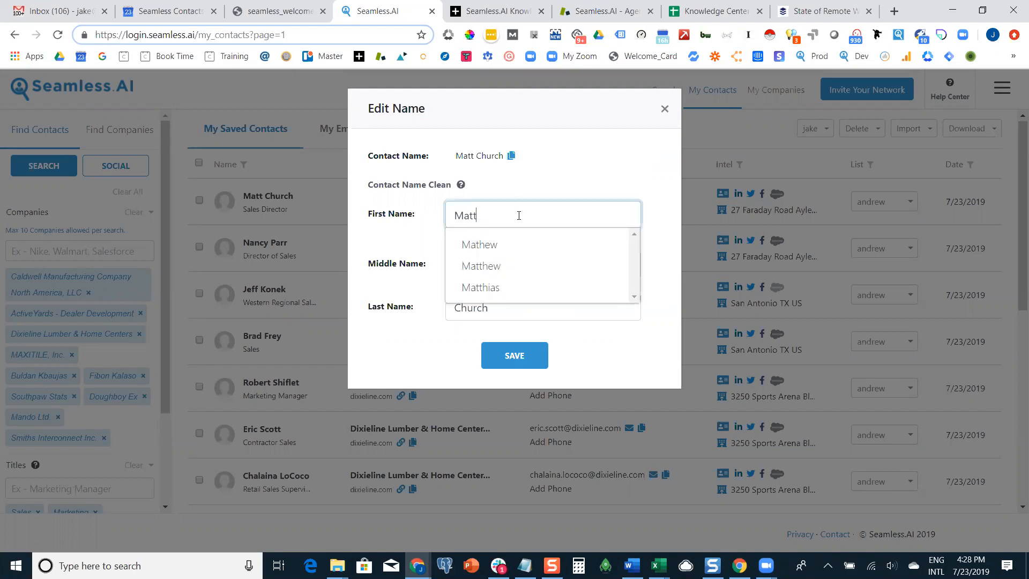
{"action": "left_click", "coordinate": [572, 183]}
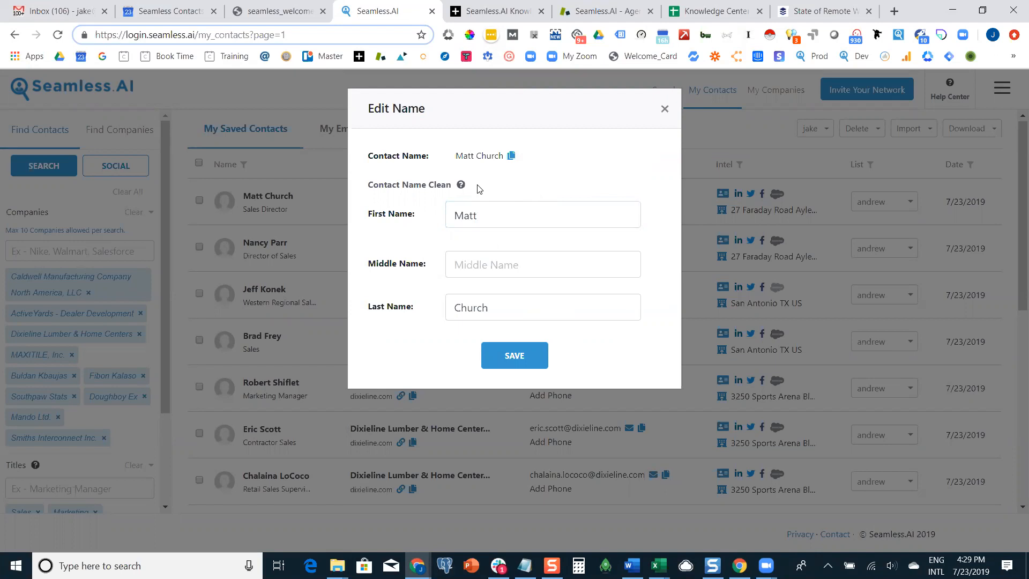
{"action": "left_click", "coordinate": [665, 110]}
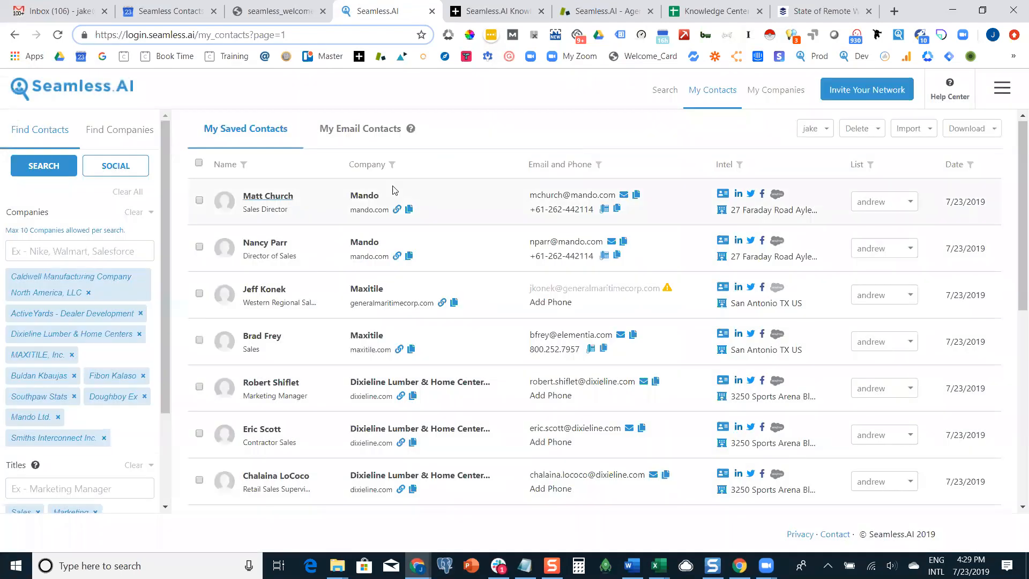
{"action": "left_click", "coordinate": [284, 197]}
{"action": "left_click", "coordinate": [507, 214]}
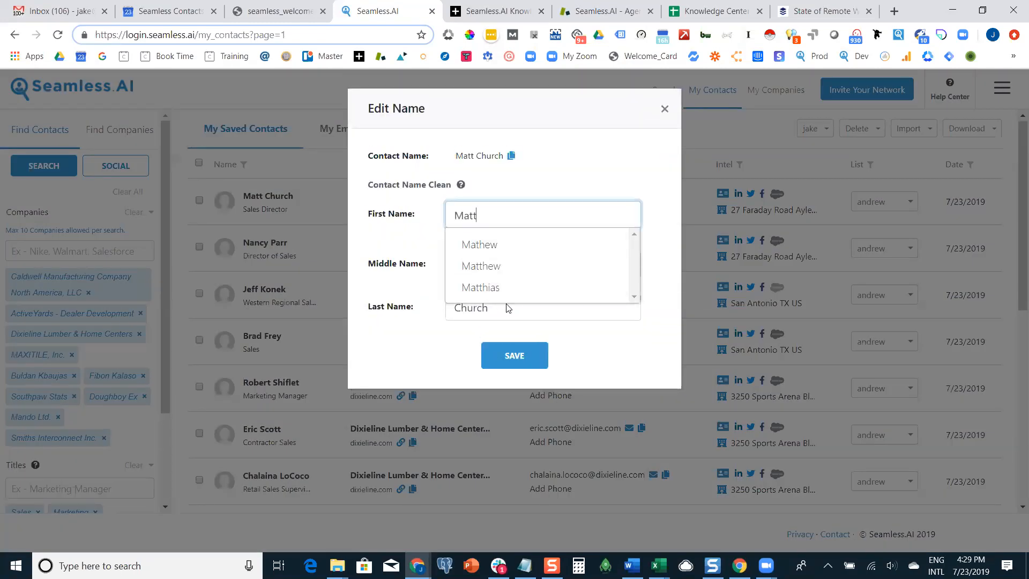
{"action": "left_click", "coordinate": [665, 108]}
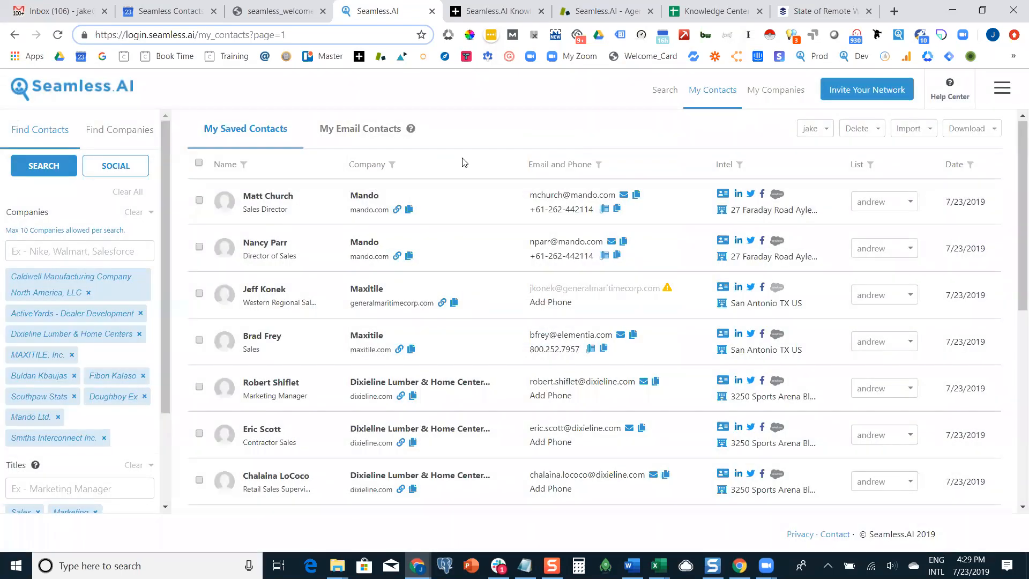
Examine the AI Validation details for the first Mando contact's company email domain and email address.
{"action": "left_click", "coordinate": [376, 211]}
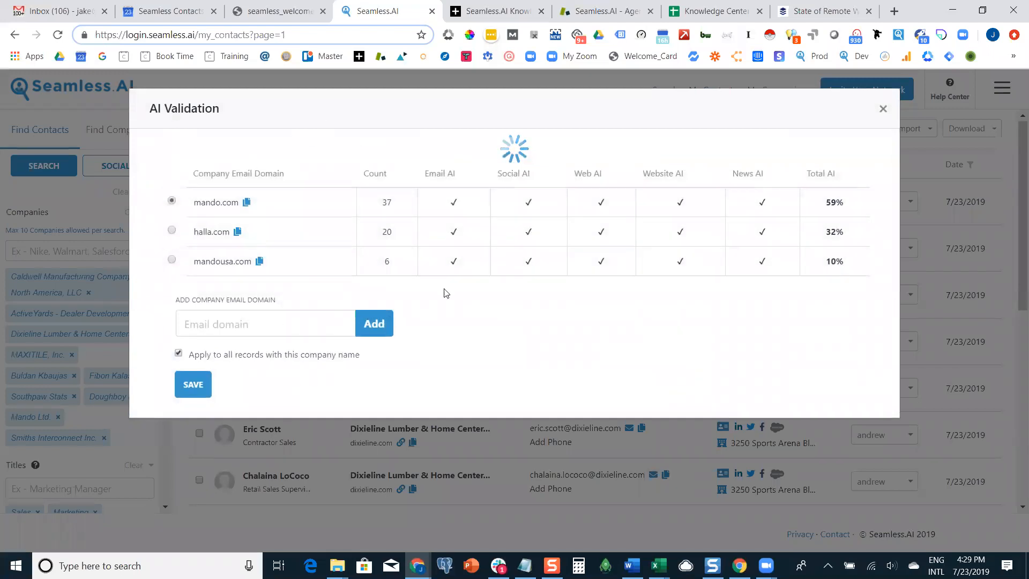
{"action": "left_click", "coordinate": [883, 110]}
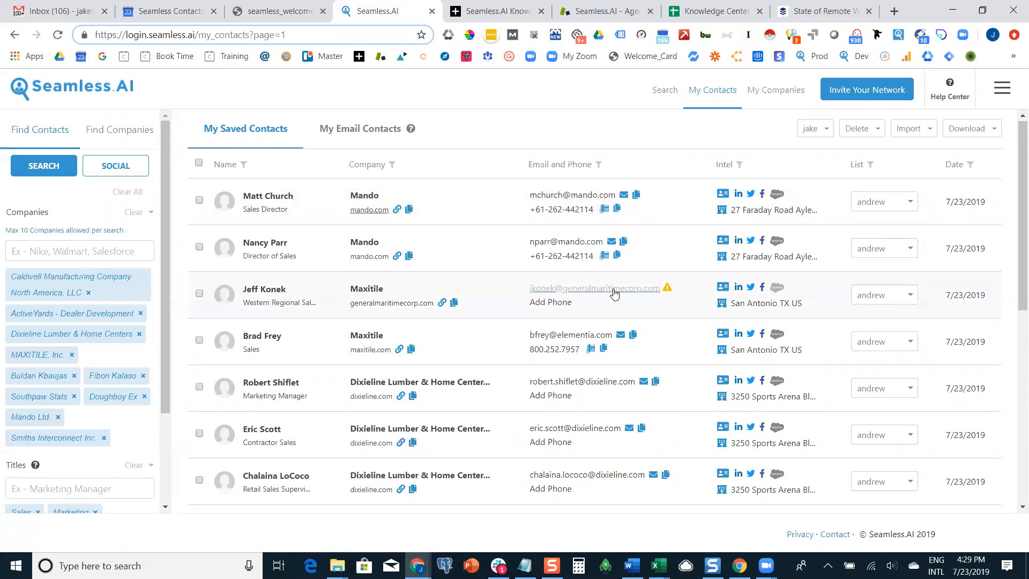
{"action": "mouse_move", "coordinate": [668, 293]}
{"action": "left_click", "coordinate": [586, 194]}
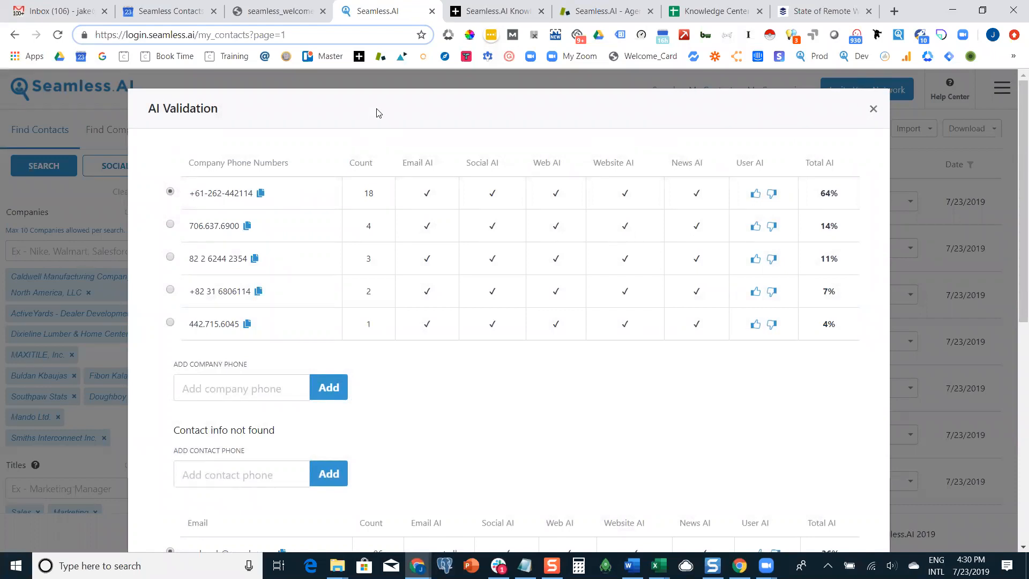
Examine the AI Validation scores for the first Mando contact's company phone numbers and candidate email addresses.
{"action": "scroll", "coordinate": [377, 113], "scroll_direction": "down", "scroll_amount": 1}
{"action": "mouse_move", "coordinate": [259, 98]}
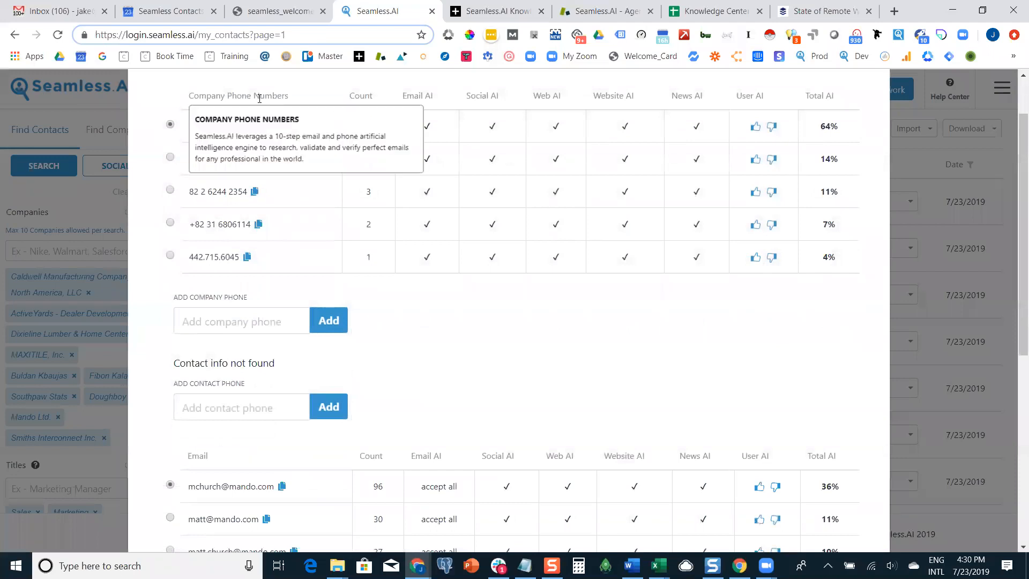
{"action": "scroll", "coordinate": [316, 215], "scroll_direction": "down", "scroll_amount": 2}
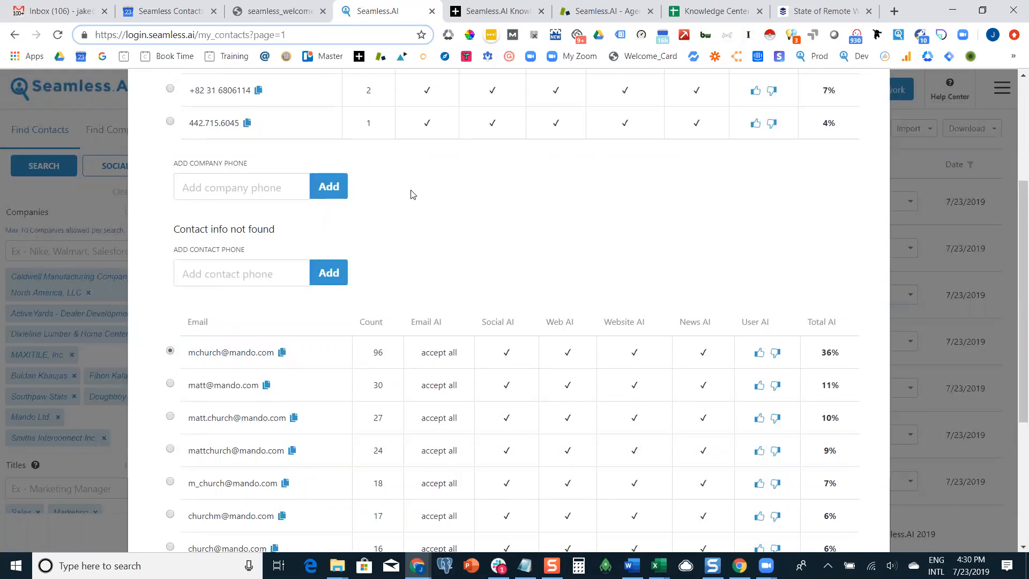
{"action": "scroll", "coordinate": [460, 233], "scroll_direction": "up", "scroll_amount": 4}
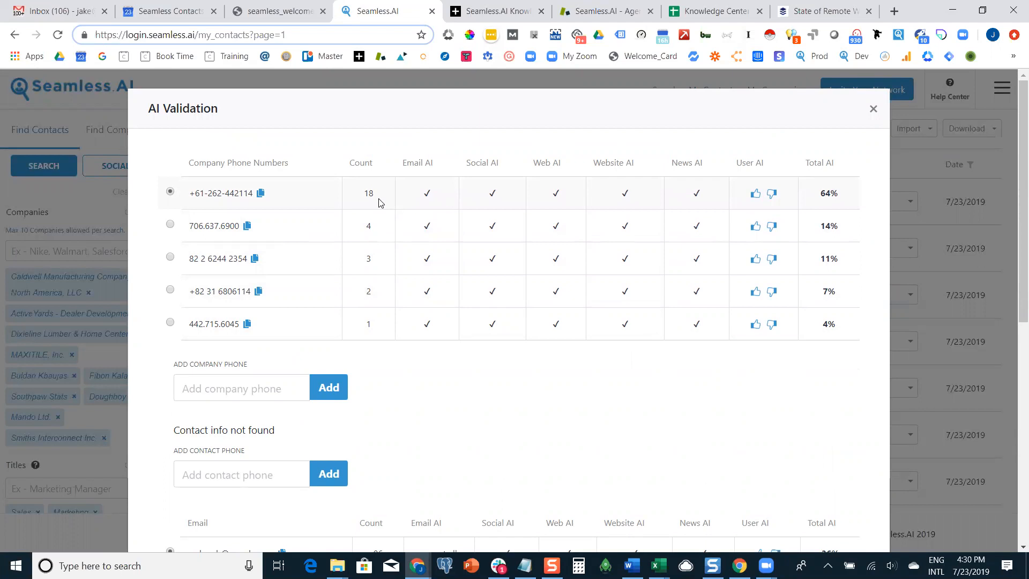
{"action": "scroll", "coordinate": [381, 205], "scroll_direction": "down", "scroll_amount": 2}
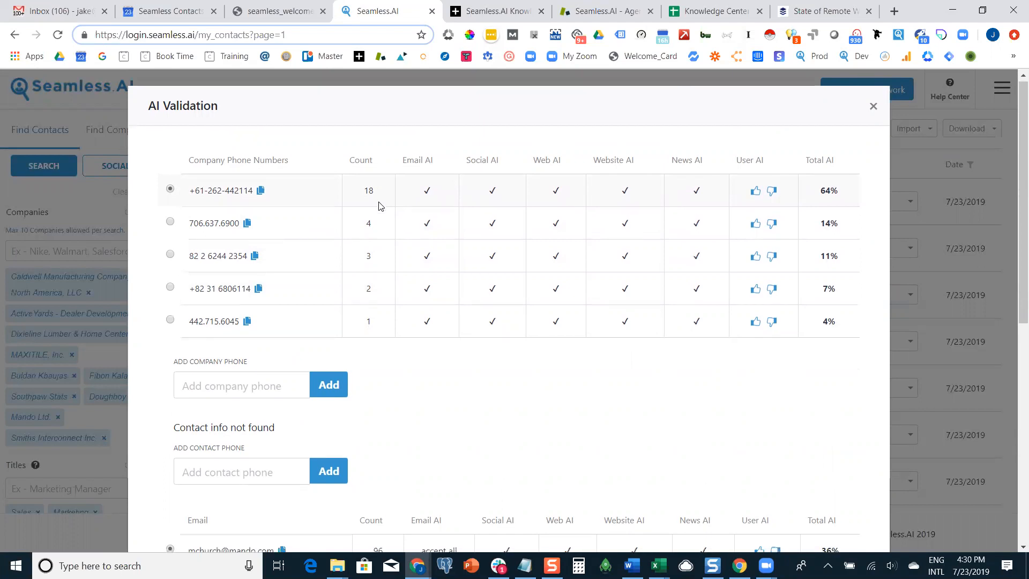
{"action": "key", "text": "Escape"}
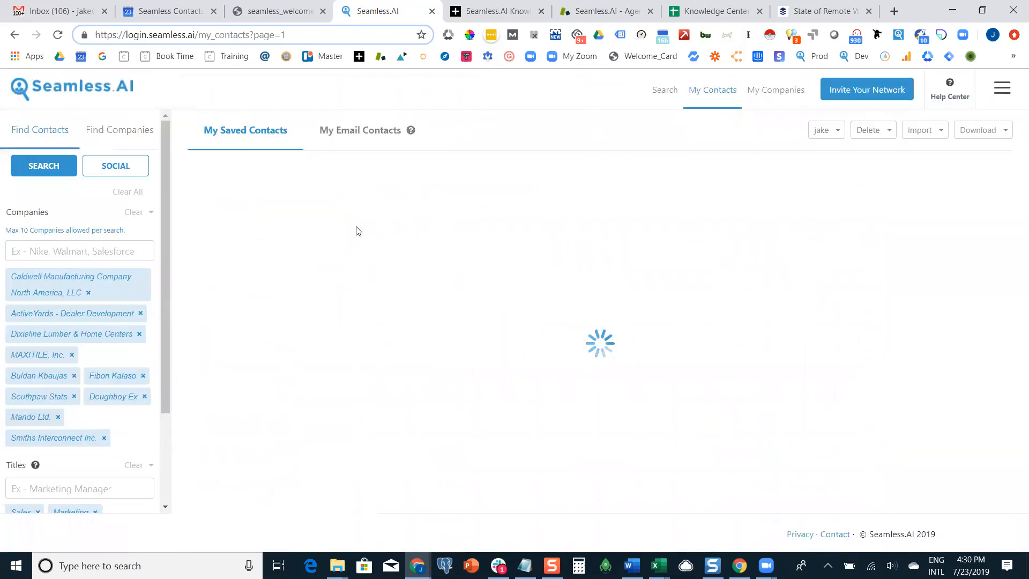
{"action": "scroll", "coordinate": [485, 237], "scroll_direction": "down", "scroll_amount": 6}
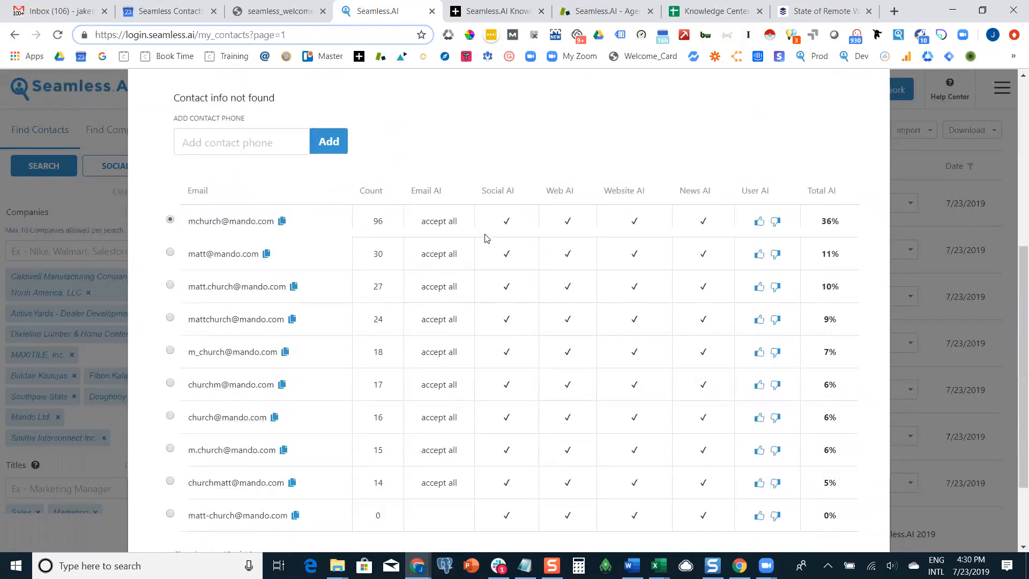
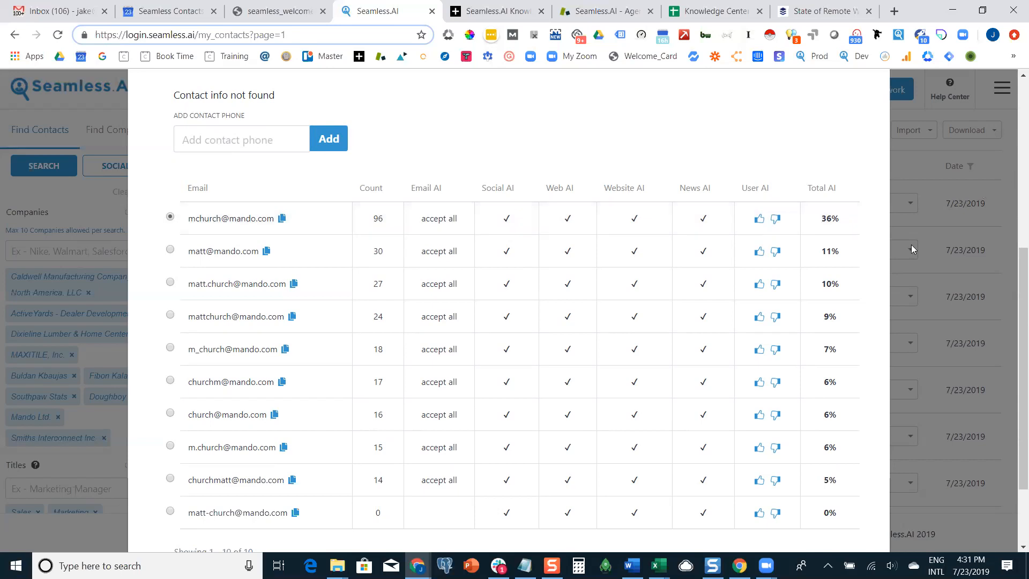
Look at the negative-feedback reporting options for the top company phone number and top email, then close AI Validation.
{"action": "scroll", "coordinate": [913, 249], "scroll_direction": "up", "scroll_amount": 6}
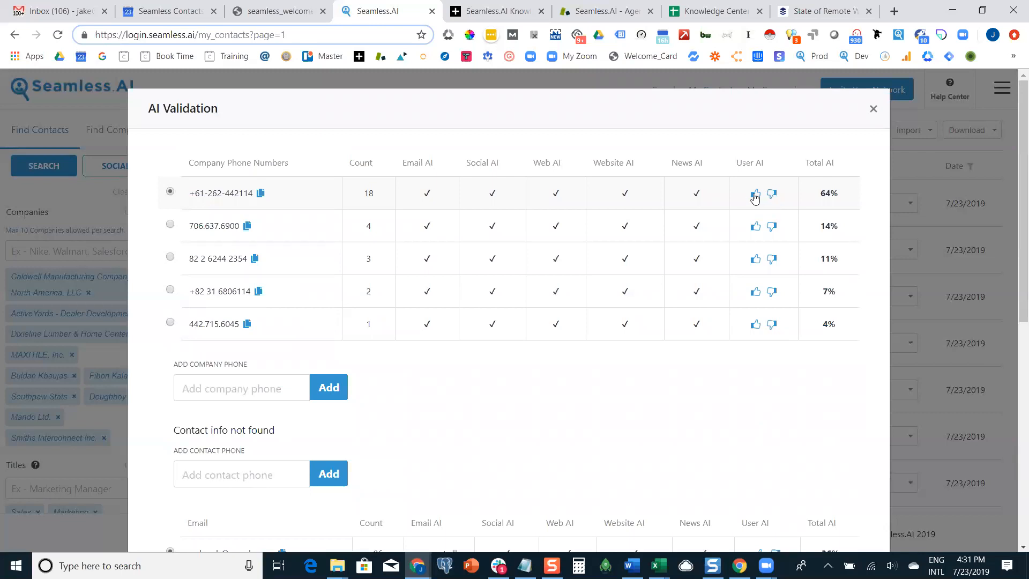
{"action": "left_click", "coordinate": [772, 194]}
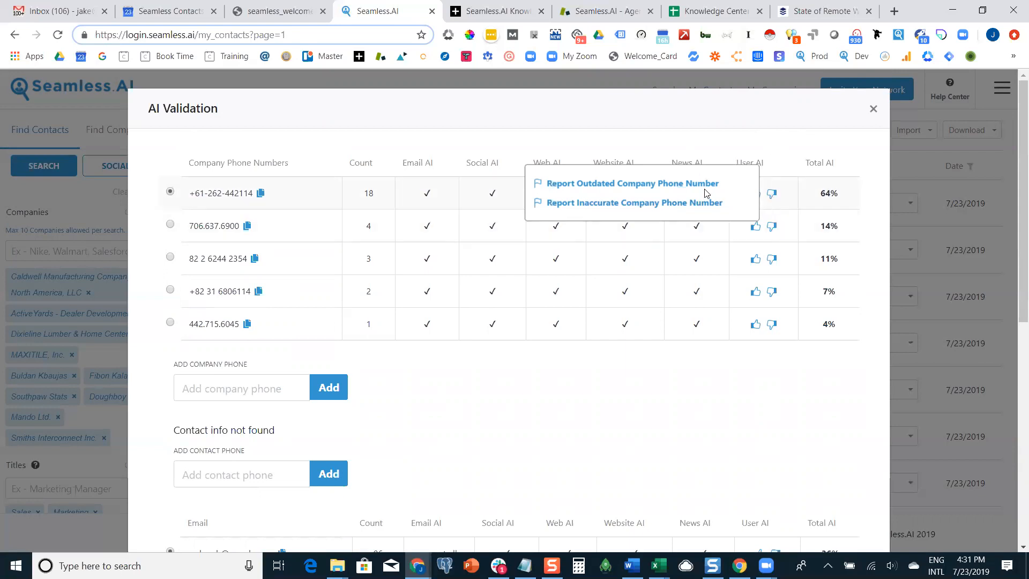
{"action": "scroll", "coordinate": [783, 220], "scroll_direction": "down", "scroll_amount": 6}
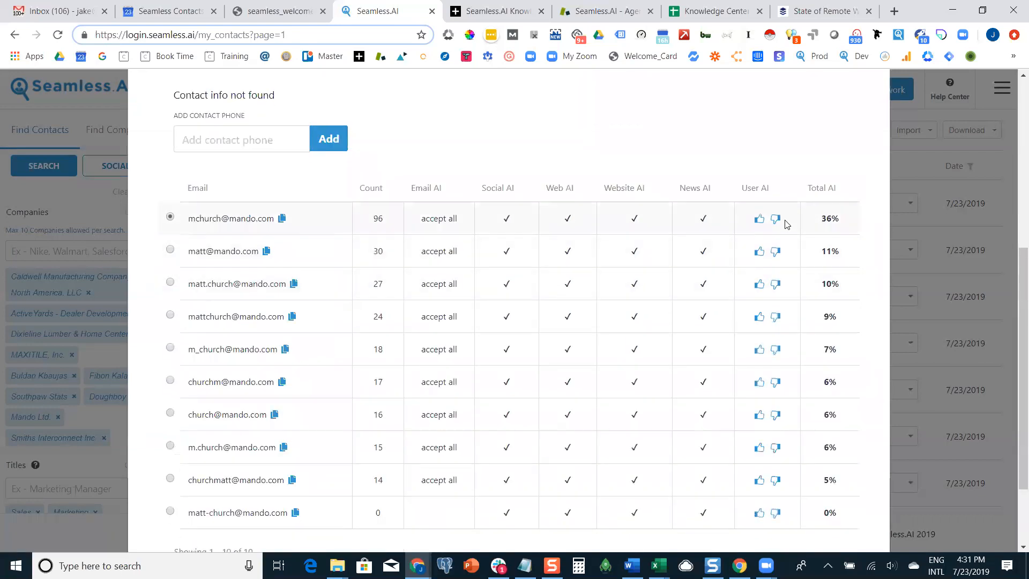
{"action": "left_click", "coordinate": [779, 220]}
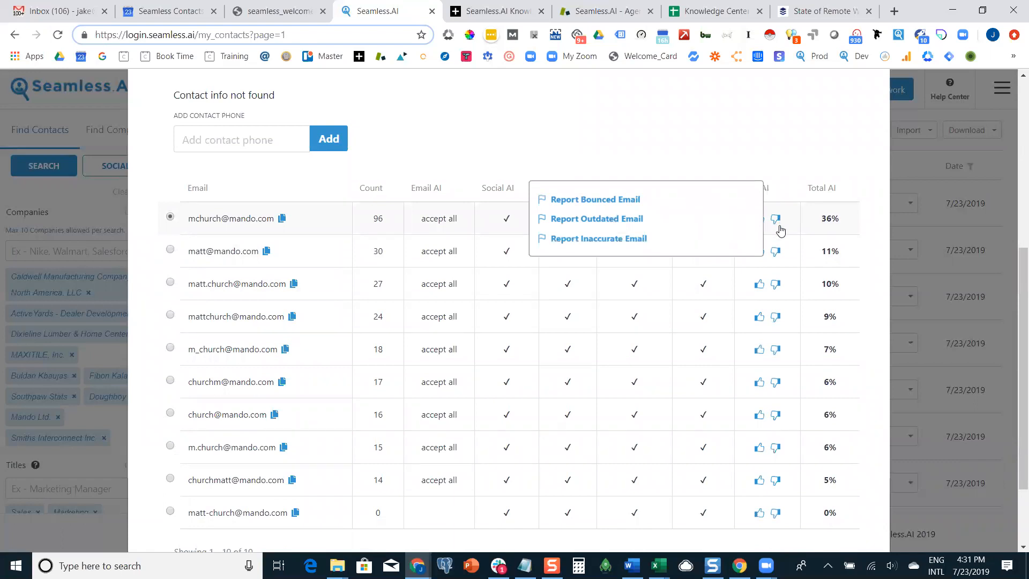
{"action": "scroll", "coordinate": [775, 230], "scroll_direction": "up", "scroll_amount": 1}
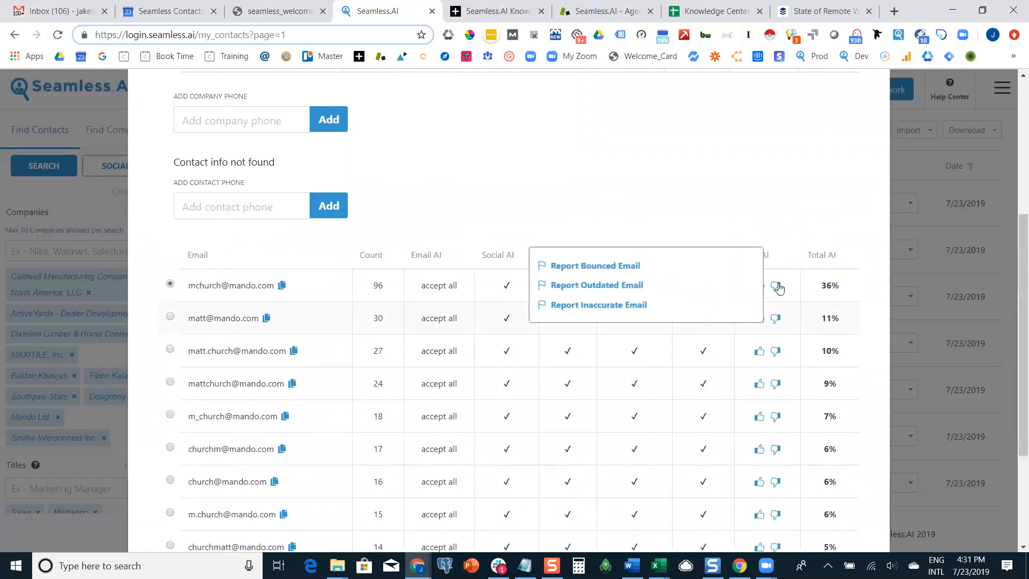
{"action": "left_click", "coordinate": [775, 287]}
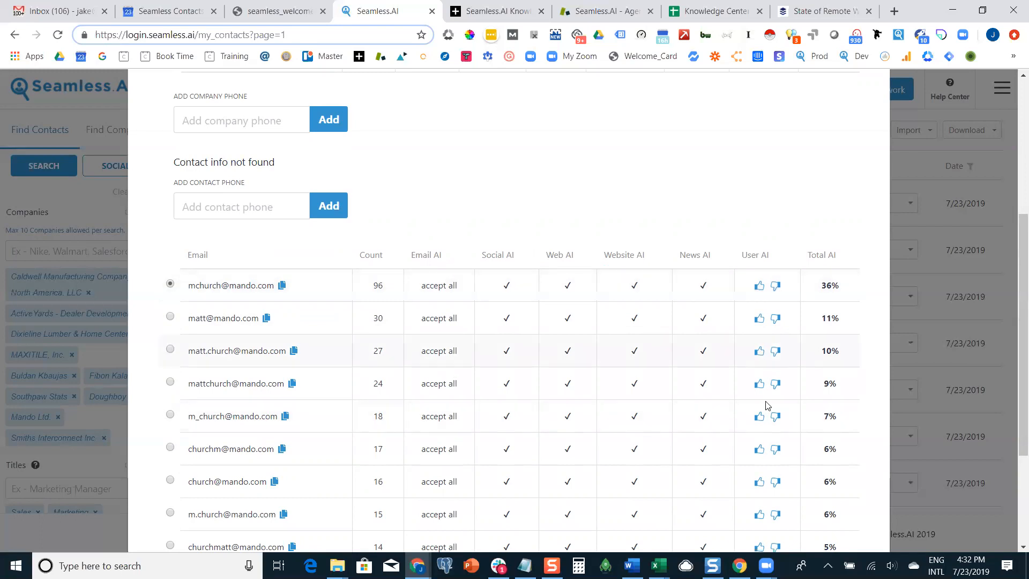
{"action": "scroll", "coordinate": [770, 397], "scroll_direction": "up", "scroll_amount": 4}
{"action": "left_click", "coordinate": [875, 110]}
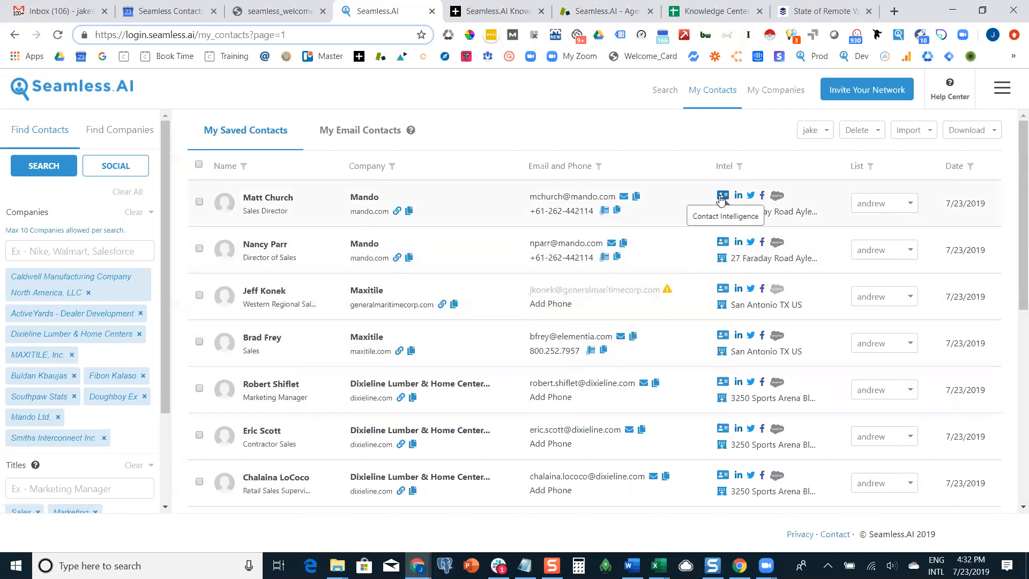
Review the Contact Intelligence and Company Intelligence research links for the first Mando contact, then return to the saved contacts.
{"action": "left_click", "coordinate": [722, 199]}
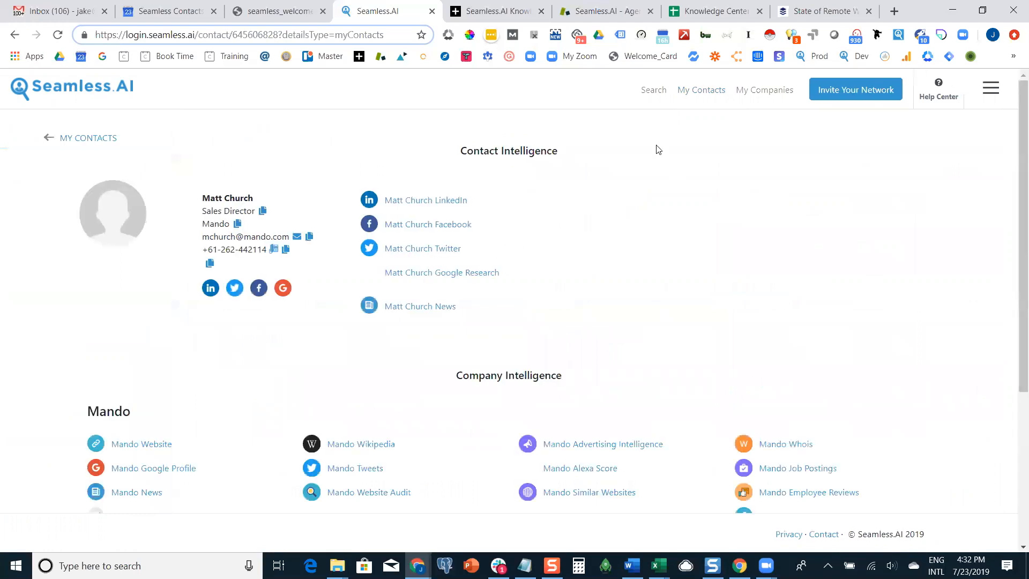
{"action": "scroll", "coordinate": [611, 157], "scroll_direction": "down", "scroll_amount": 5}
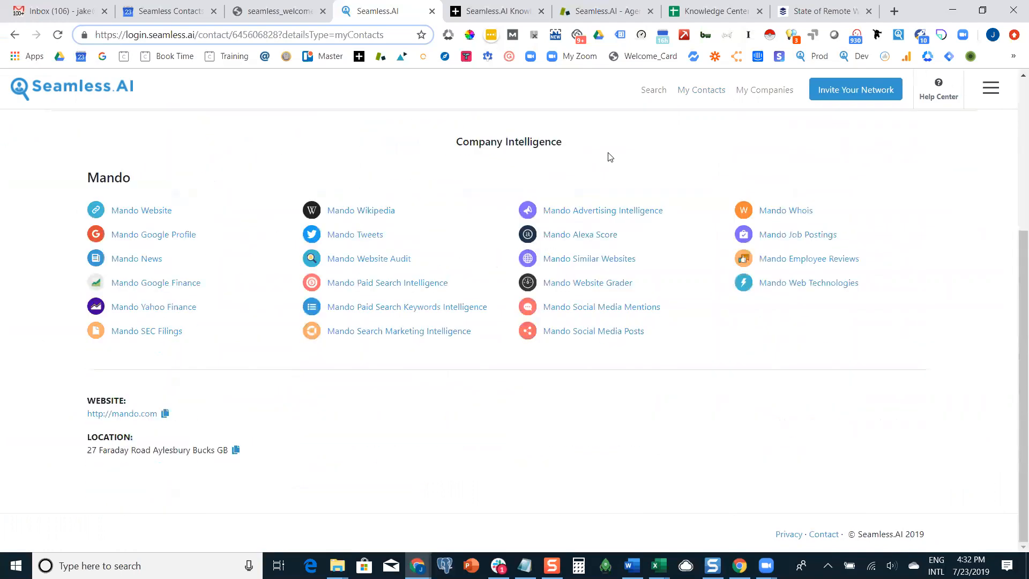
{"action": "scroll", "coordinate": [609, 156], "scroll_direction": "up", "scroll_amount": 2}
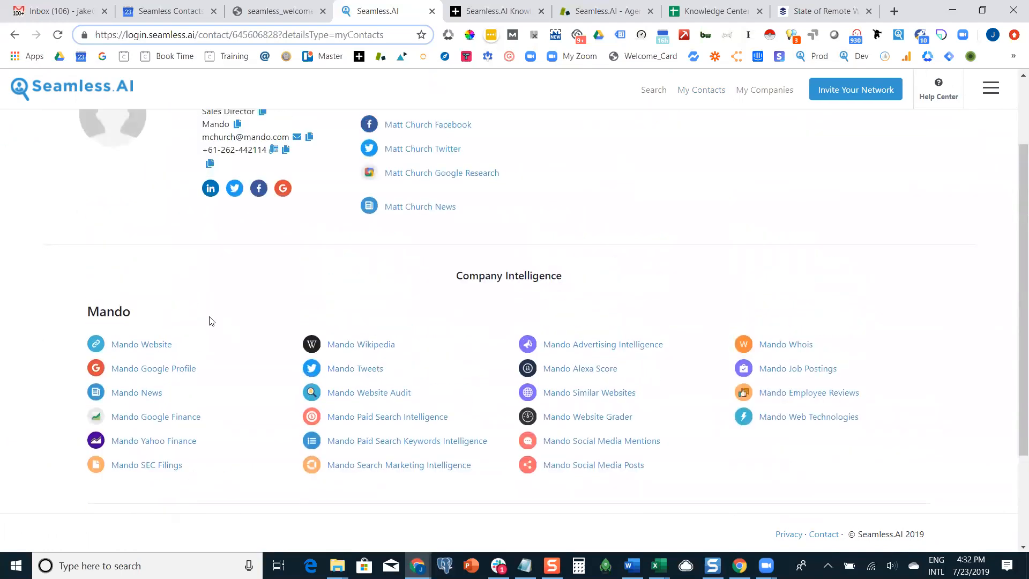
{"action": "scroll", "coordinate": [378, 376], "scroll_direction": "up", "scroll_amount": 2}
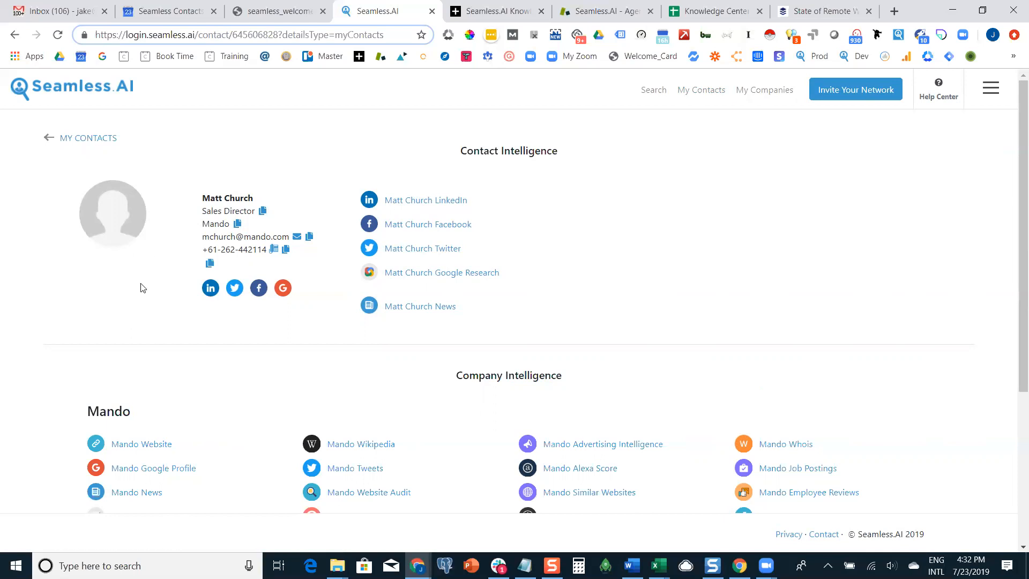
{"action": "scroll", "coordinate": [156, 332], "scroll_direction": "down", "scroll_amount": 1}
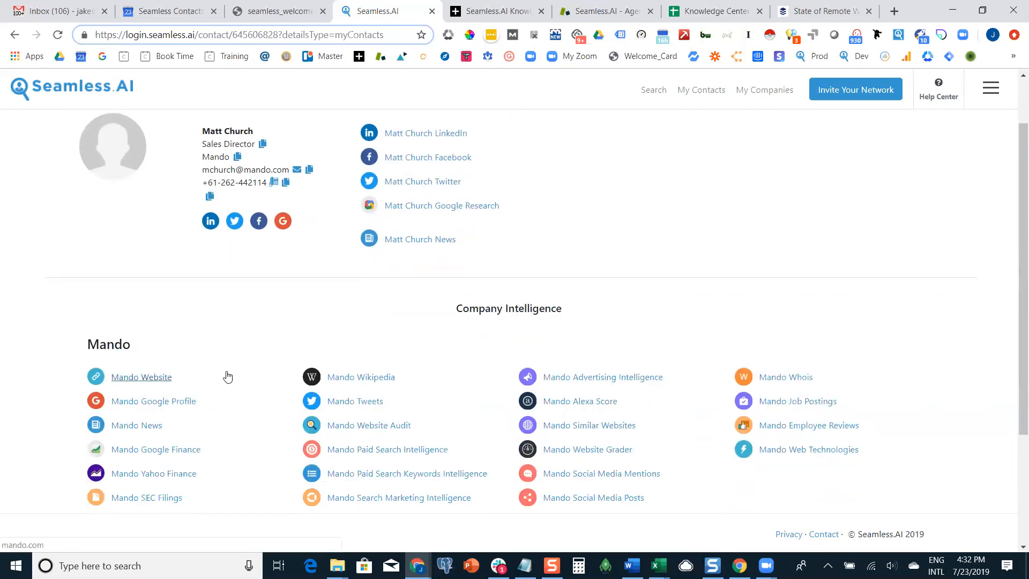
{"action": "scroll", "coordinate": [214, 373], "scroll_direction": "up", "scroll_amount": 1}
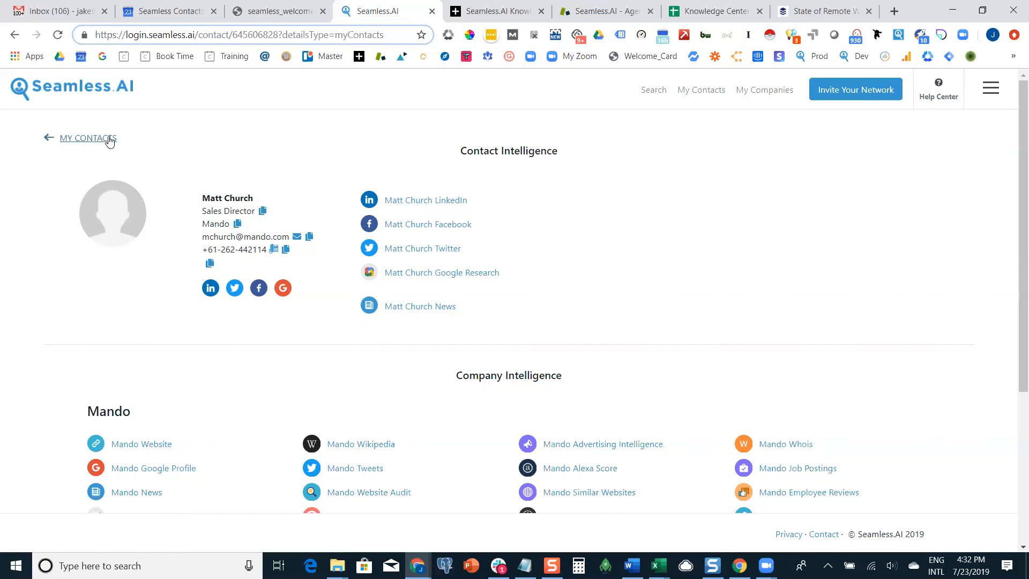
{"action": "left_click", "coordinate": [48, 138]}
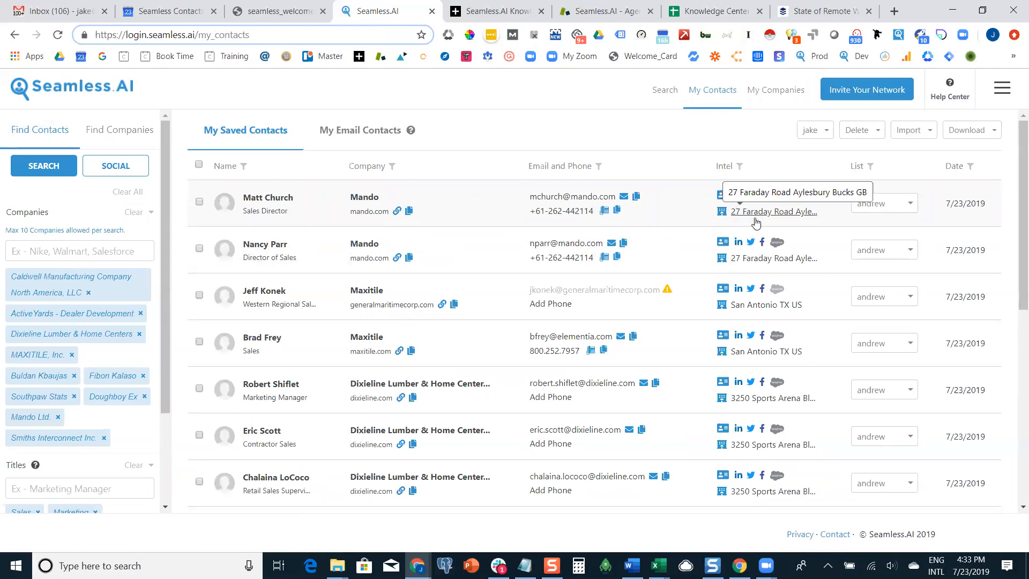
Look through the saved contacts' locations and view the first contact's company and contact location forms without saving.
{"action": "scroll", "coordinate": [756, 222], "scroll_direction": "down", "scroll_amount": 7}
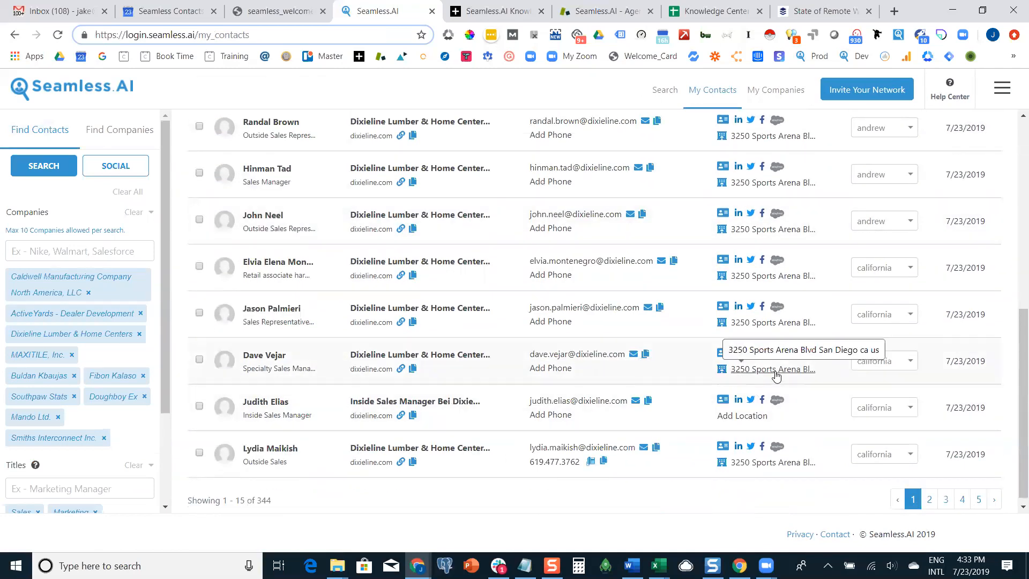
{"action": "scroll", "coordinate": [697, 333], "scroll_direction": "up", "scroll_amount": 7}
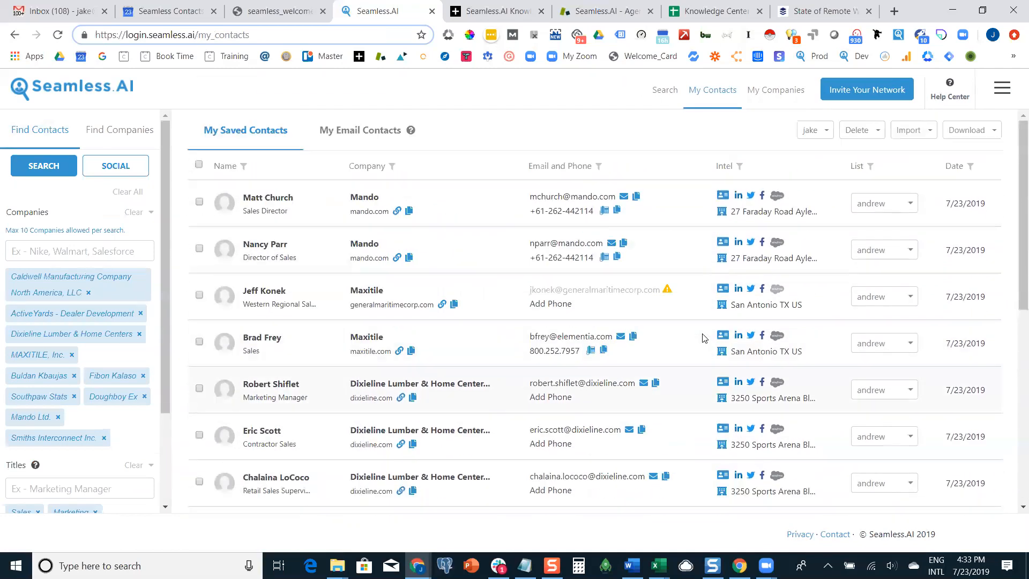
{"action": "left_click", "coordinate": [759, 213]}
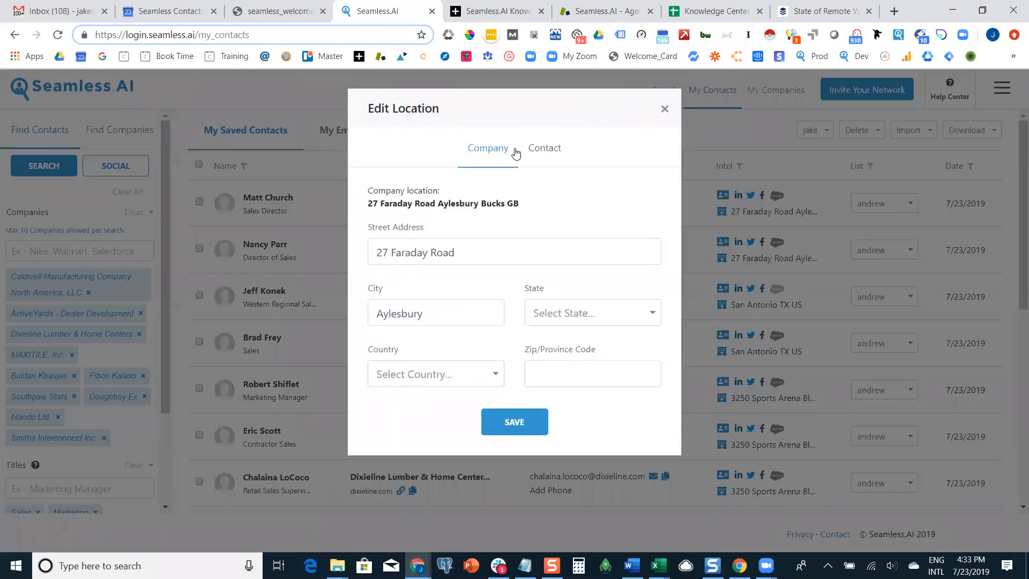
{"action": "left_click", "coordinate": [551, 156]}
{"action": "left_click", "coordinate": [494, 148]}
{"action": "left_click", "coordinate": [666, 109]}
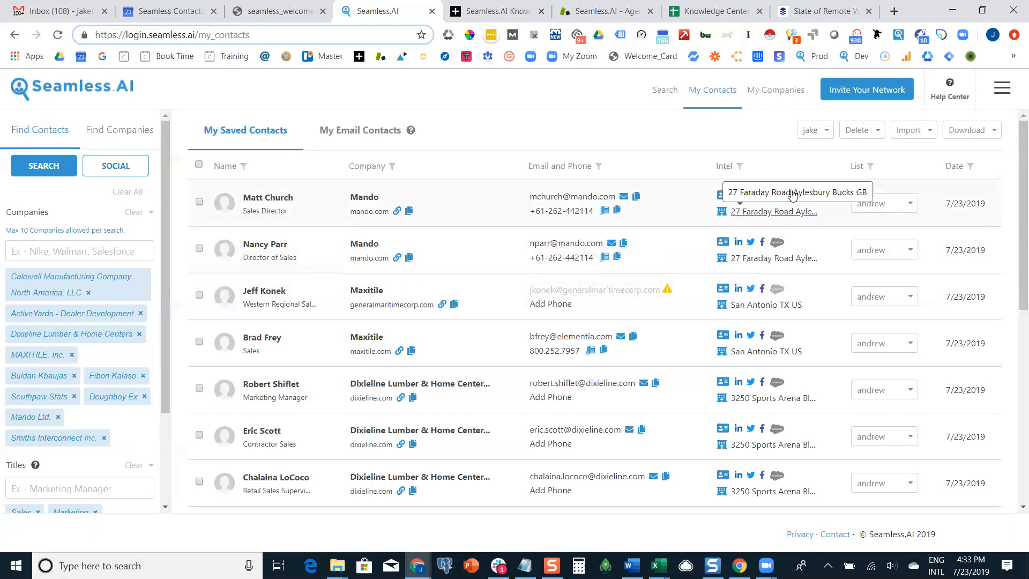
Look at the import options for saved contacts and the list choices for the first four contacts.
{"action": "left_click", "coordinate": [923, 131]}
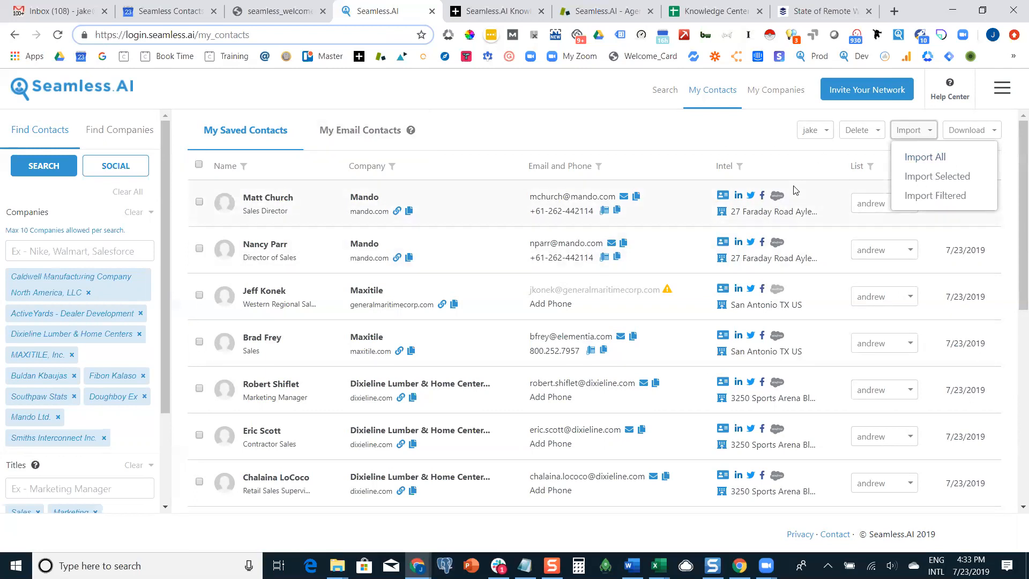
{"action": "left_click", "coordinate": [790, 157]}
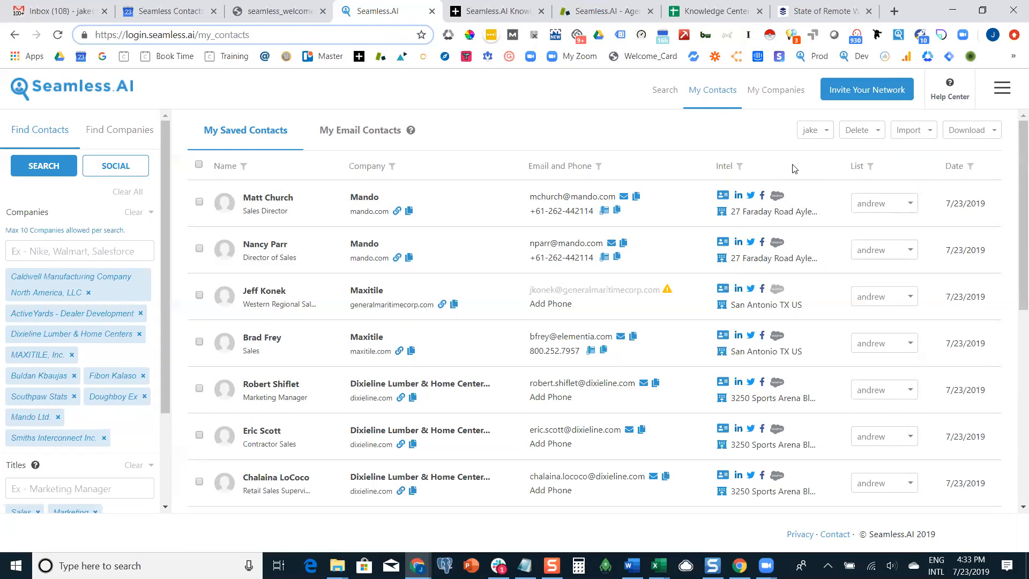
{"action": "left_click", "coordinate": [903, 209]}
{"action": "left_click", "coordinate": [899, 209]}
{"action": "left_click", "coordinate": [893, 252]}
{"action": "left_click", "coordinate": [892, 250]}
{"action": "left_click", "coordinate": [902, 296]}
{"action": "left_click", "coordinate": [903, 296]}
{"action": "left_click", "coordinate": [898, 351]}
{"action": "left_click", "coordinate": [899, 347]}
Reassign the first three saved contacts together to the california list and clear their selection.
{"action": "left_click", "coordinate": [199, 201]}
{"action": "left_click", "coordinate": [199, 248]}
{"action": "left_click", "coordinate": [199, 294]}
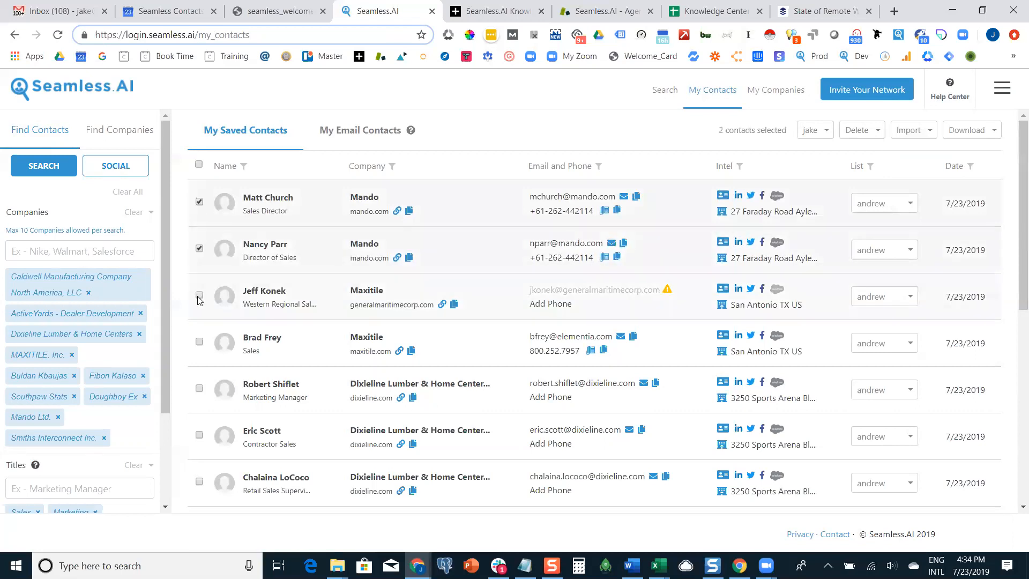
{"action": "left_click", "coordinate": [886, 213]}
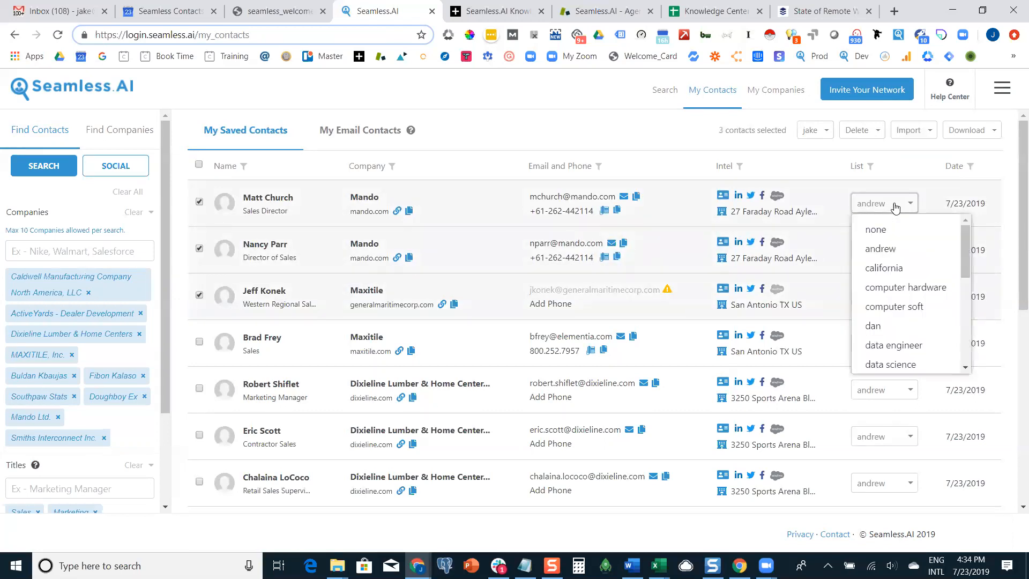
{"action": "left_click", "coordinate": [893, 271]}
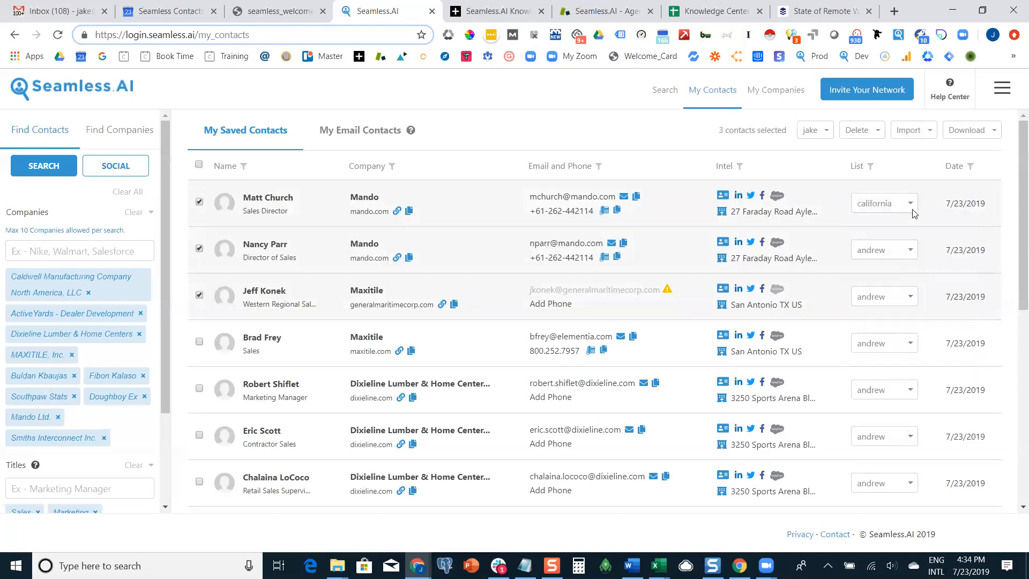
{"action": "left_click", "coordinate": [199, 202]}
{"action": "left_click", "coordinate": [199, 249]}
{"action": "left_click", "coordinate": [200, 297]}
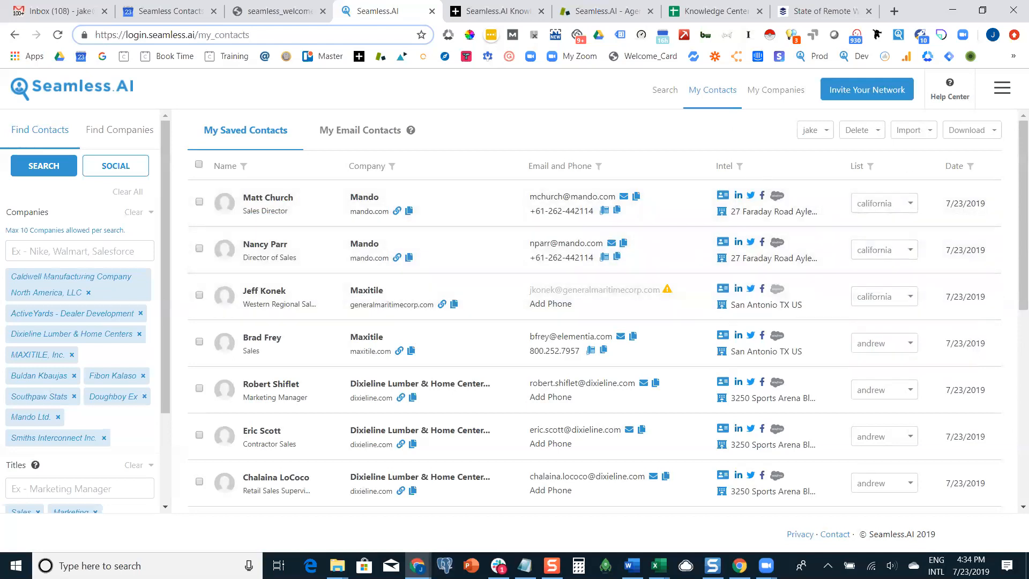
Check the saved contacts' date filter and look through My Email Contacts, ending back on My Saved Contacts.
{"action": "left_click", "coordinate": [972, 167]}
{"action": "left_click", "coordinate": [371, 139]}
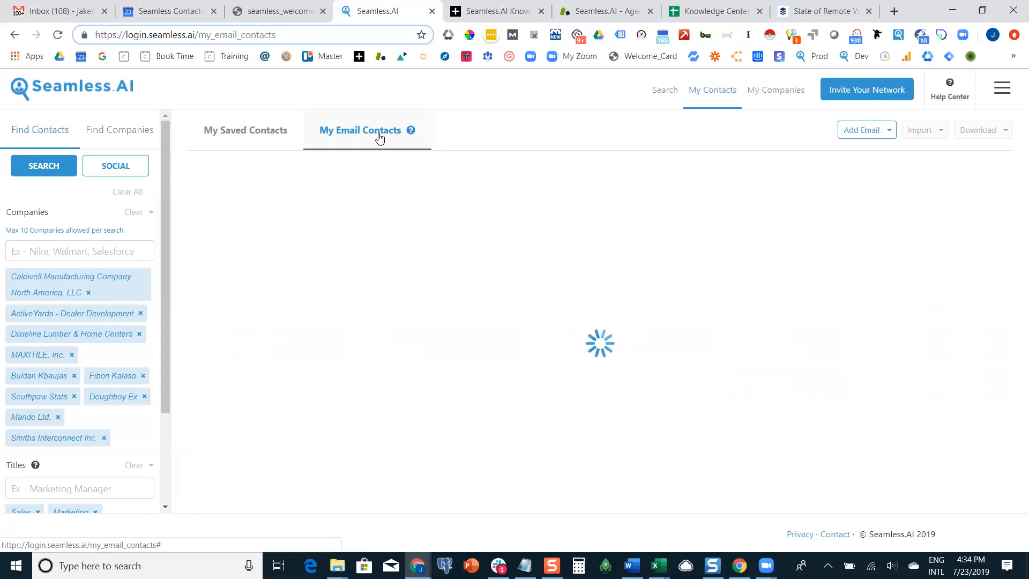
{"action": "left_click", "coordinate": [267, 129]}
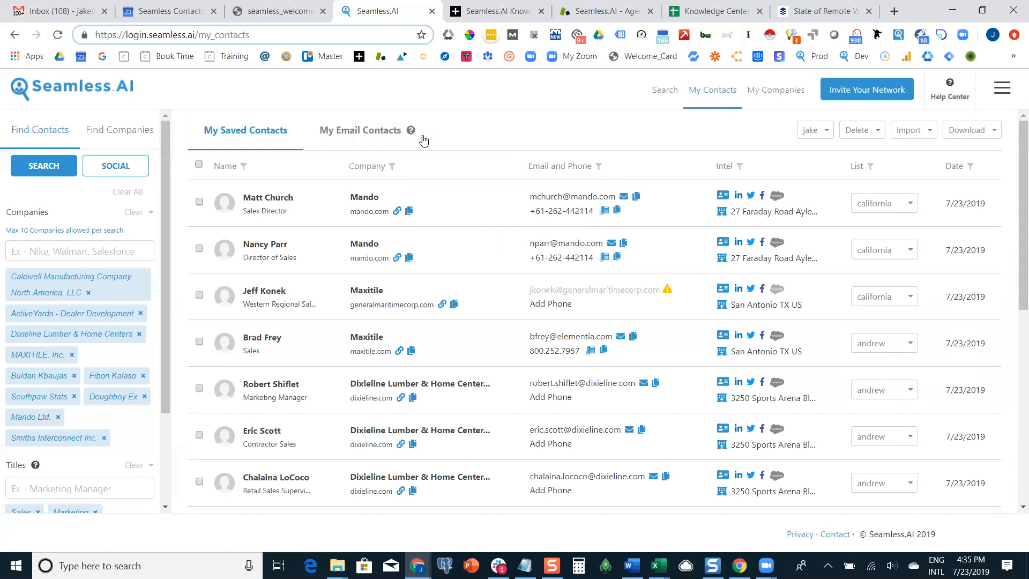
{"action": "left_click", "coordinate": [368, 132]}
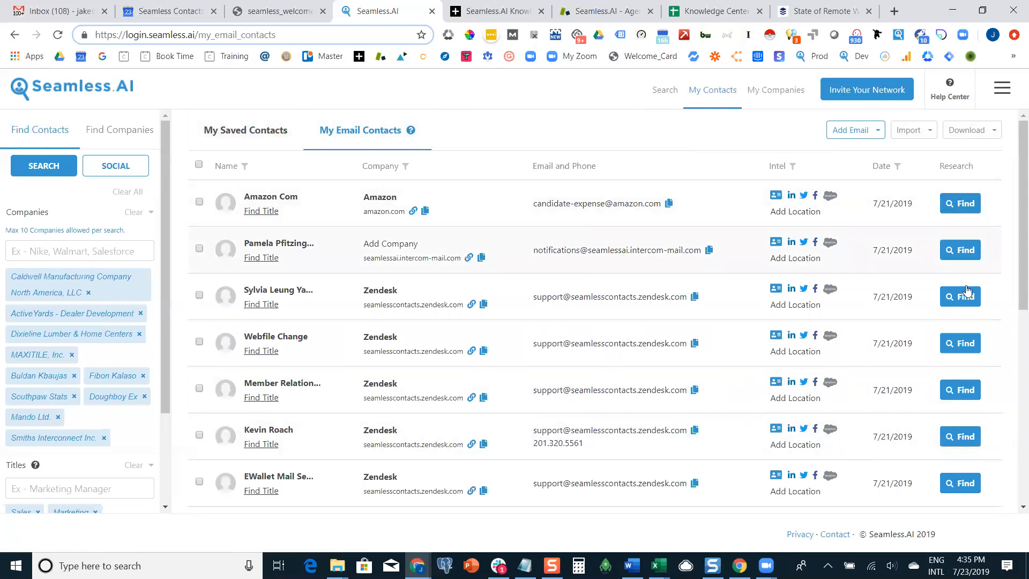
{"action": "scroll", "coordinate": [960, 300], "scroll_direction": "down", "scroll_amount": 8}
{"action": "scroll", "coordinate": [965, 321], "scroll_direction": "up", "scroll_amount": 8}
{"action": "left_click", "coordinate": [268, 137]}
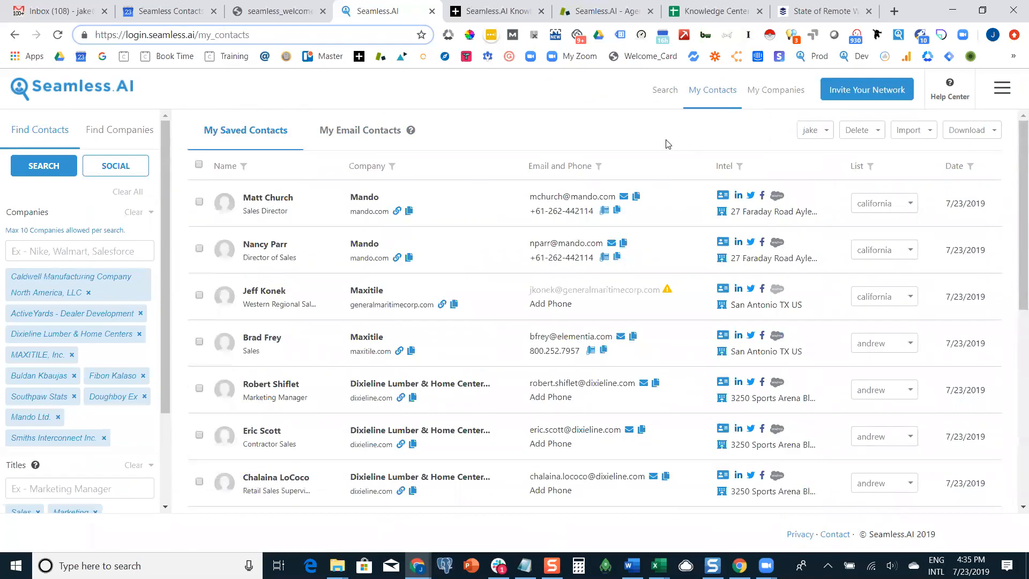
Look at the download options for saved contacts, including the clean and raw versions for all, selected and filtered contacts.
{"action": "left_click", "coordinate": [981, 140]}
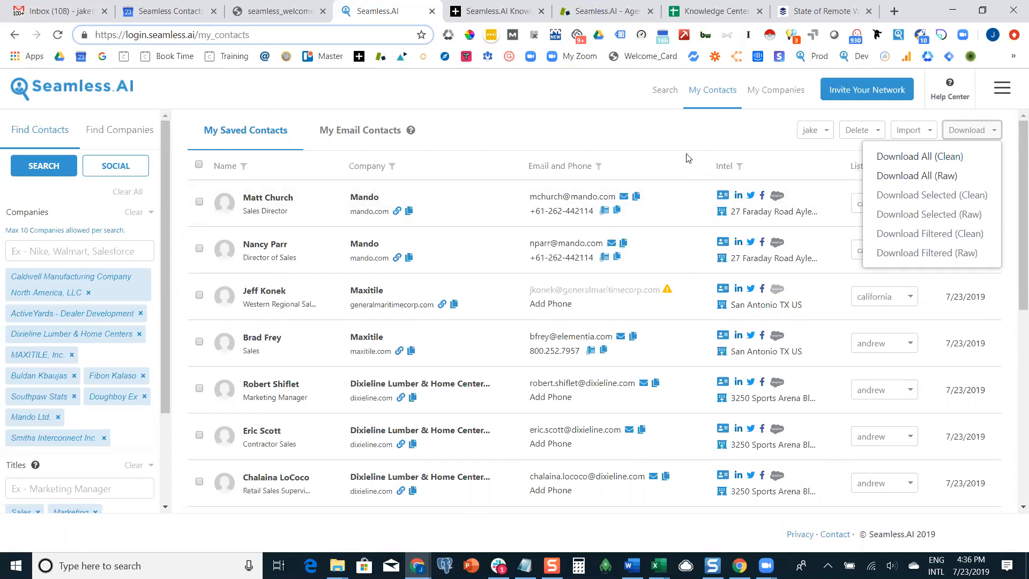
{"action": "left_click", "coordinate": [695, 135]}
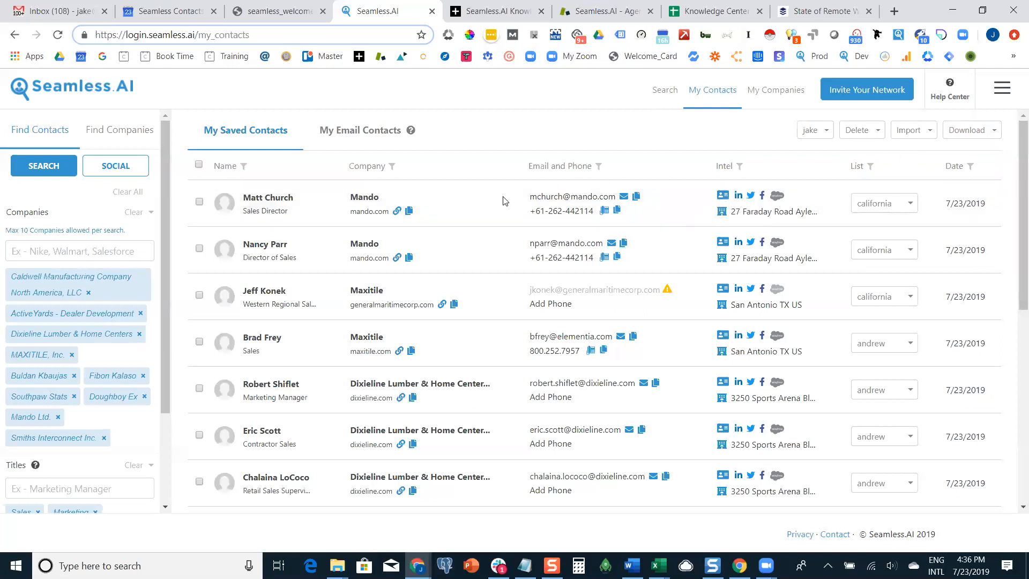
{"action": "left_click", "coordinate": [995, 133]}
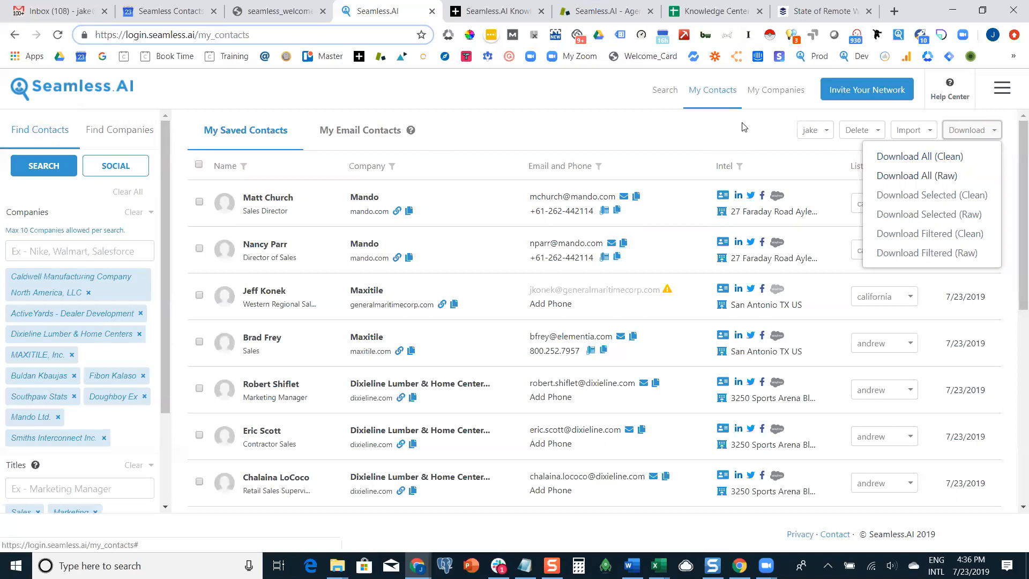
Show My Companies and look through the saved companies' industry, employees, location, intel, list and research details.
{"action": "left_click", "coordinate": [774, 91]}
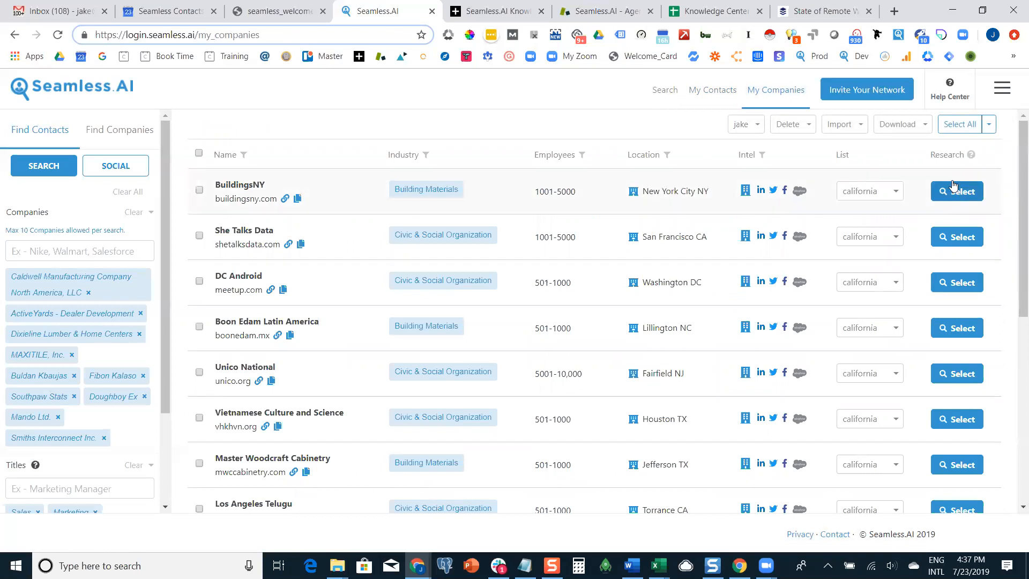
{"action": "scroll", "coordinate": [957, 225], "scroll_direction": "down", "scroll_amount": 7}
{"action": "scroll", "coordinate": [958, 376], "scroll_direction": "up", "scroll_amount": 8}
{"action": "scroll", "coordinate": [973, 471], "scroll_direction": "down", "scroll_amount": 6}
{"action": "scroll", "coordinate": [973, 470], "scroll_direction": "down", "scroll_amount": 1}
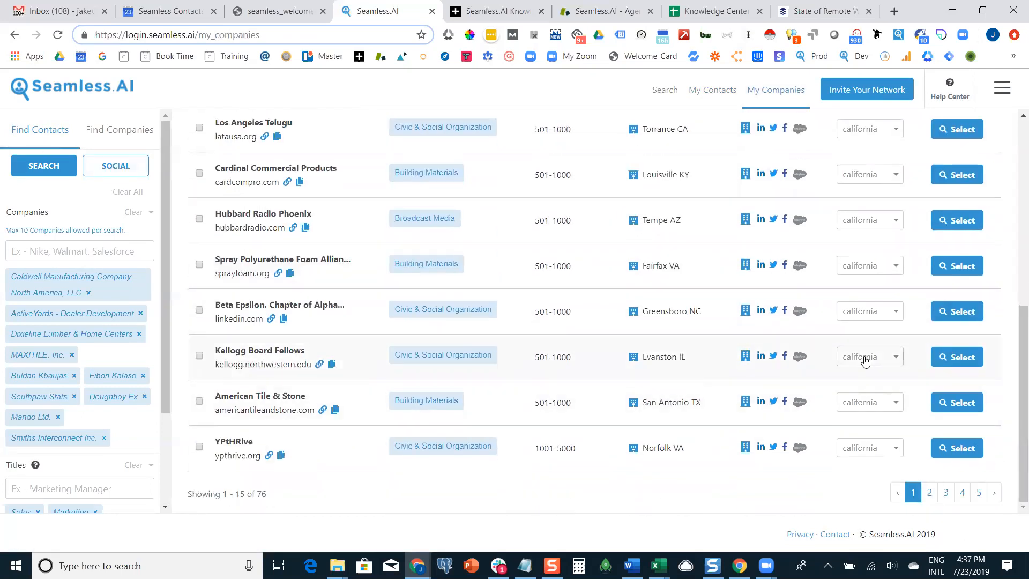
{"action": "scroll", "coordinate": [867, 359], "scroll_direction": "up", "scroll_amount": 5}
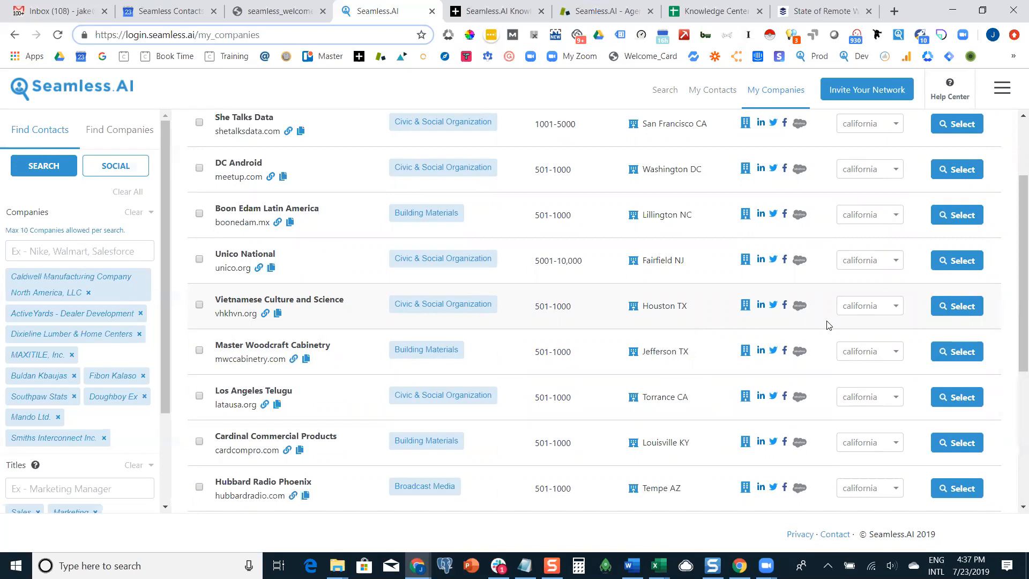
{"action": "scroll", "coordinate": [828, 290], "scroll_direction": "down", "scroll_amount": 5}
{"action": "scroll", "coordinate": [827, 292], "scroll_direction": "up", "scroll_amount": 7}
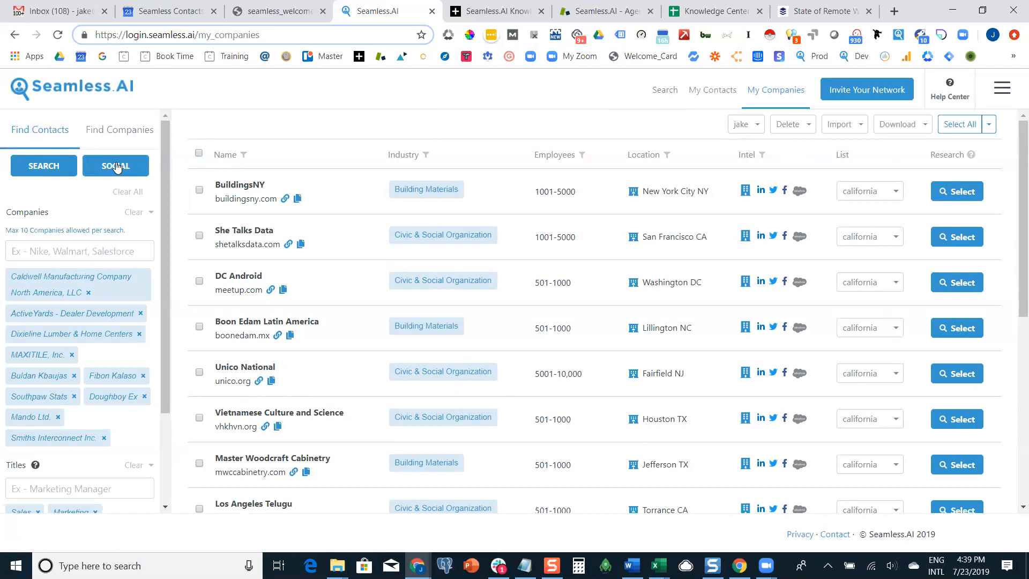
Go to the account settings and look through the Complete Setup & Get Started checklist.
{"action": "left_click", "coordinate": [1002, 89]}
{"action": "left_click", "coordinate": [915, 200]}
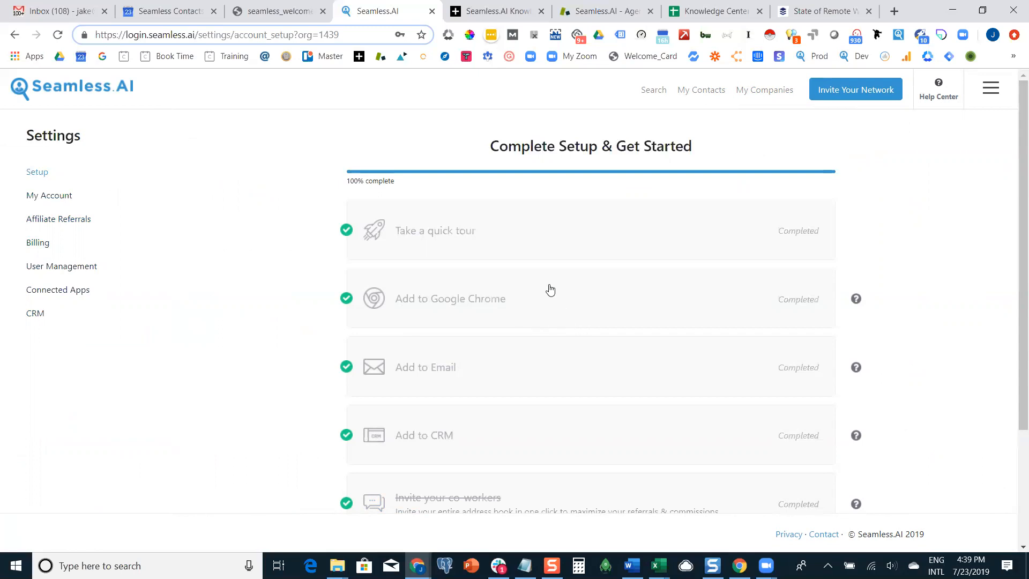
{"action": "scroll", "coordinate": [549, 291], "scroll_direction": "down", "scroll_amount": 3}
{"action": "scroll", "coordinate": [551, 292], "scroll_direction": "up", "scroll_amount": 2}
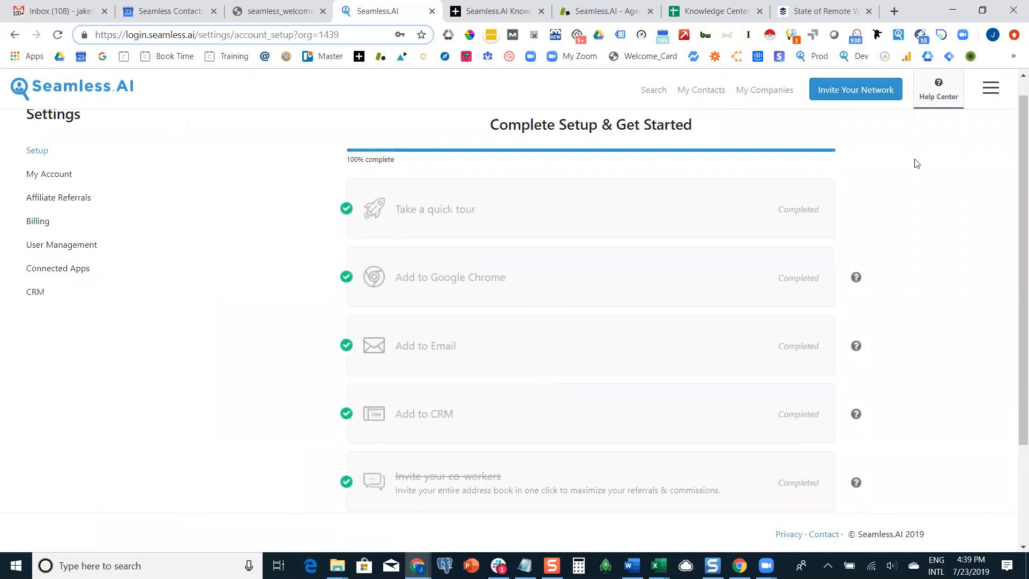
Return to the contact search, clear all previous criteria and search for contacts at the company Nike.
{"action": "left_click", "coordinate": [64, 92]}
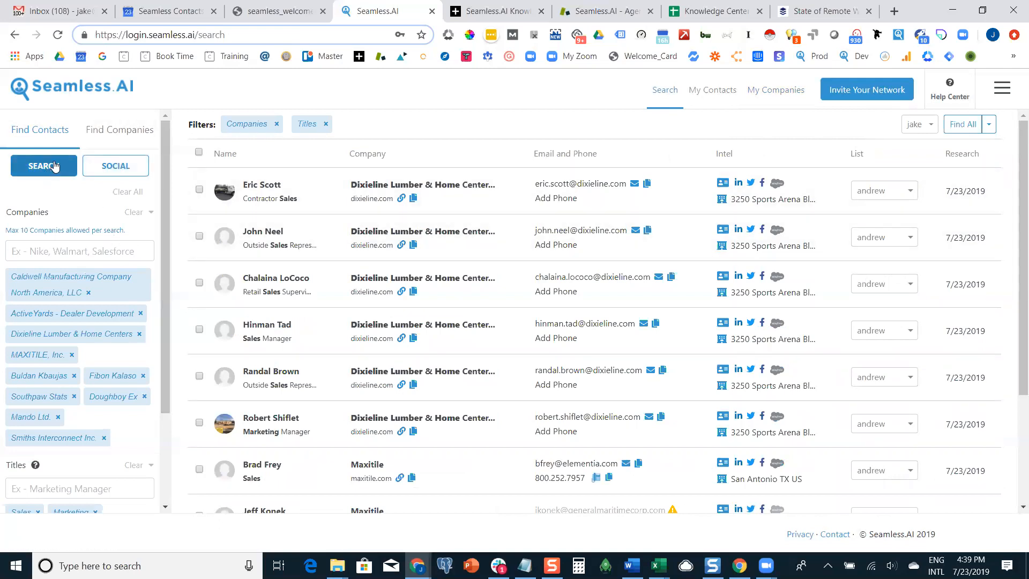
{"action": "left_click", "coordinate": [132, 194]}
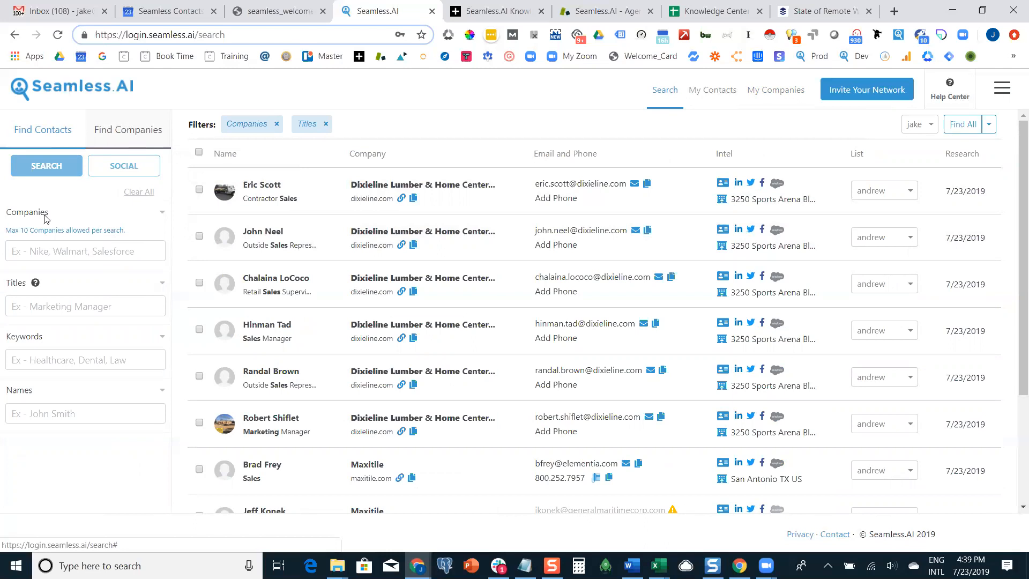
{"action": "left_click", "coordinate": [40, 251]}
{"action": "type", "text": "Nike"}
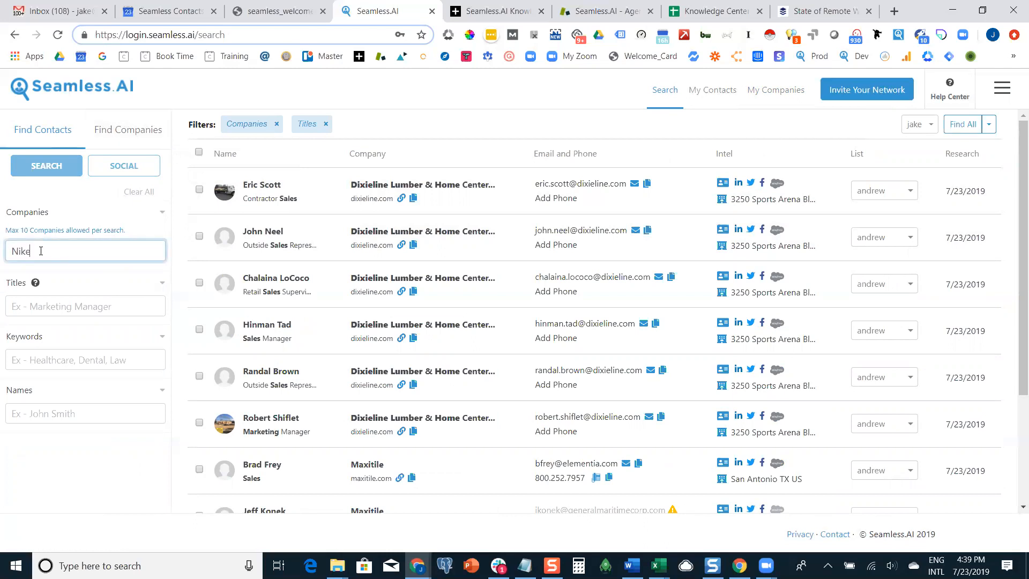
{"action": "key", "text": "Return"}
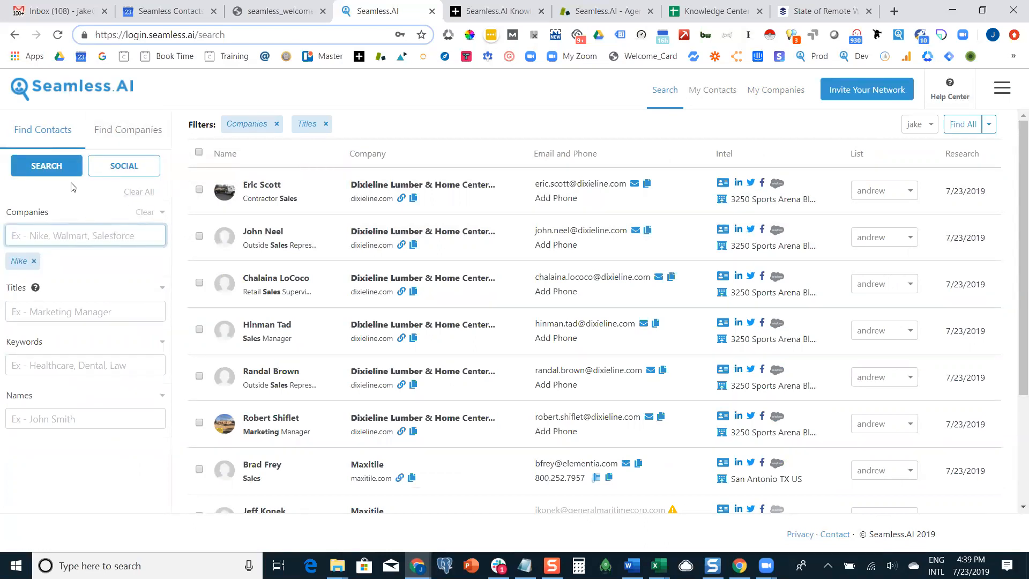
{"action": "left_click", "coordinate": [46, 168]}
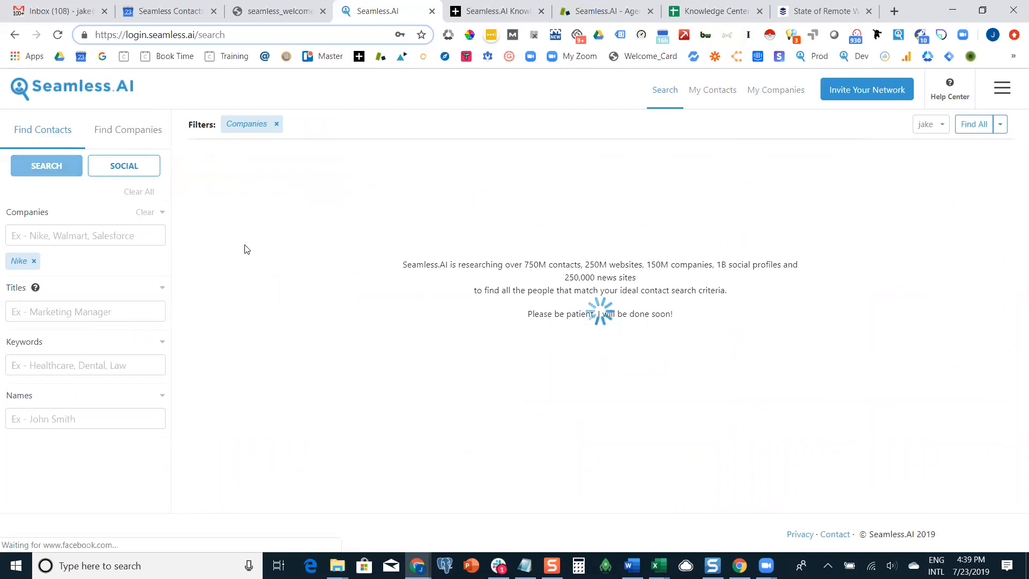
Run the Nike contact search as a social search on LinkedIn and look through the people results.
{"action": "left_click", "coordinate": [136, 169]}
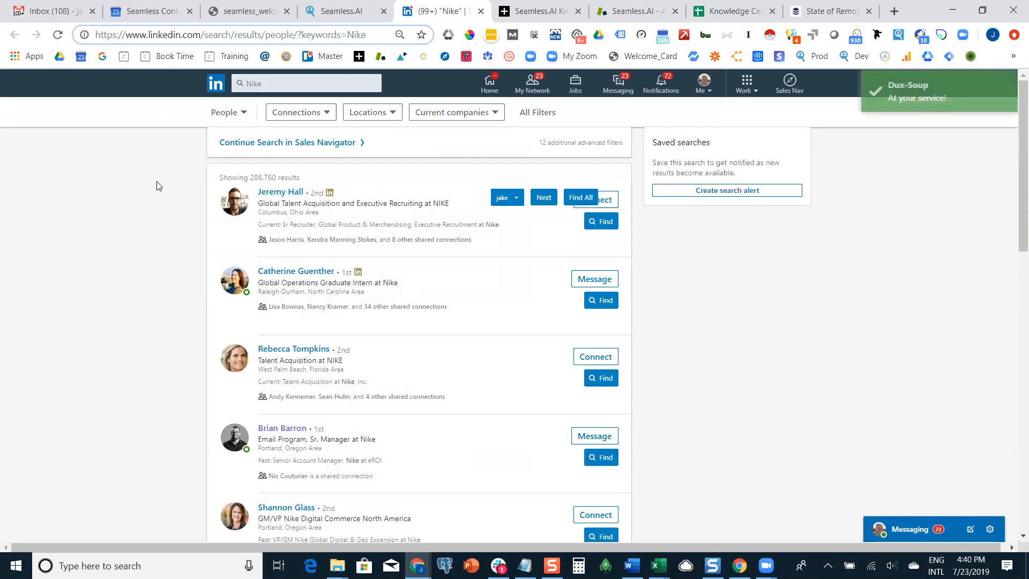
{"action": "scroll", "coordinate": [157, 185], "scroll_direction": "down", "scroll_amount": 12}
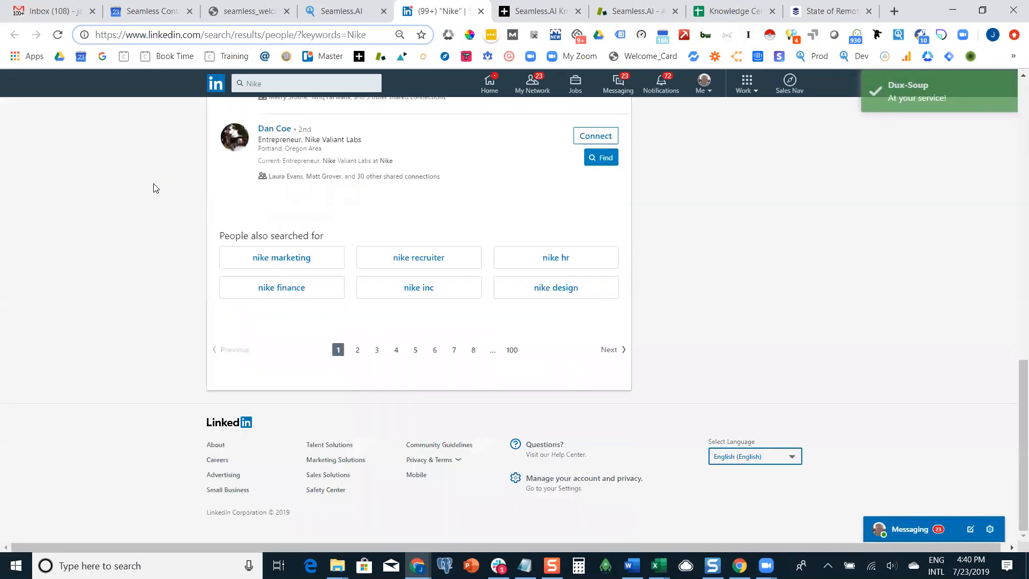
{"action": "scroll", "coordinate": [156, 187], "scroll_direction": "up", "scroll_amount": 4}
{"action": "scroll", "coordinate": [685, 300], "scroll_direction": "up", "scroll_amount": 10}
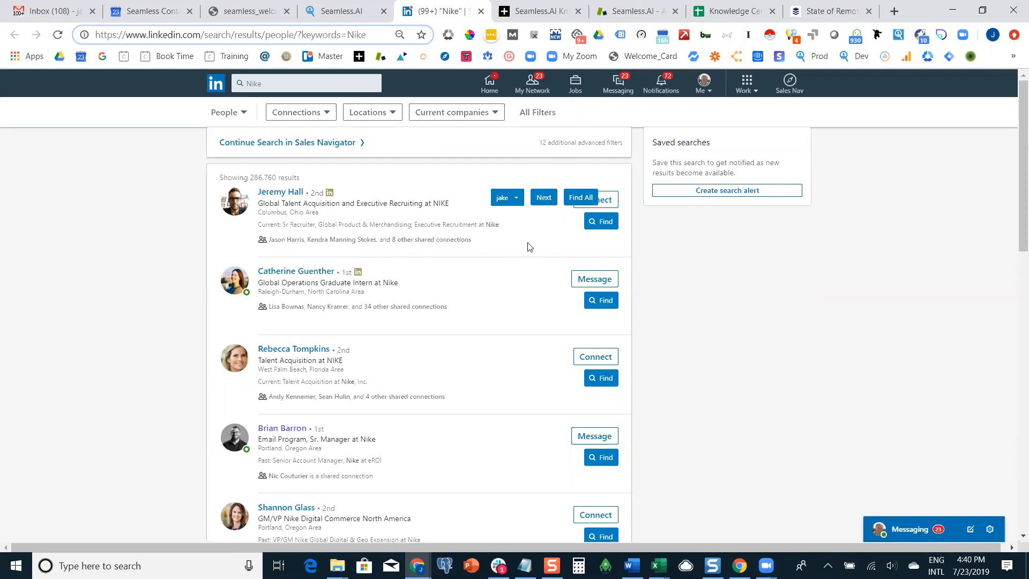
Find the contact details for all people on the current LinkedIn results page and look through the list.
{"action": "left_click", "coordinate": [581, 198]}
{"action": "scroll", "coordinate": [625, 316], "scroll_direction": "down", "scroll_amount": 7}
{"action": "scroll", "coordinate": [621, 330], "scroll_direction": "up", "scroll_amount": 7}
Continue the Nike search in Sales Navigator and bring up its advanced search filters for leads.
{"action": "left_click", "coordinate": [313, 144]}
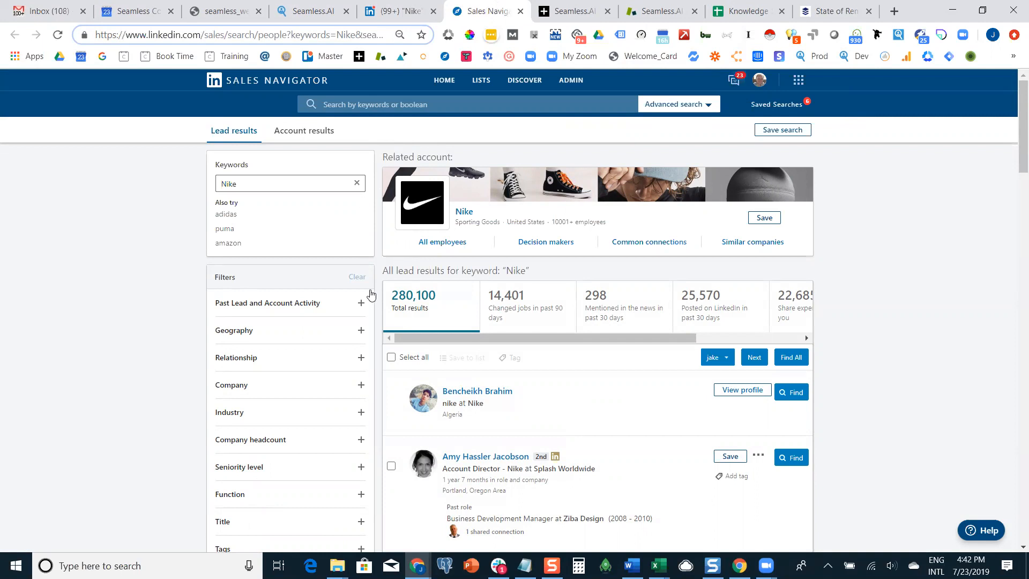
{"action": "left_click", "coordinate": [709, 108]}
{"action": "left_click", "coordinate": [708, 107]}
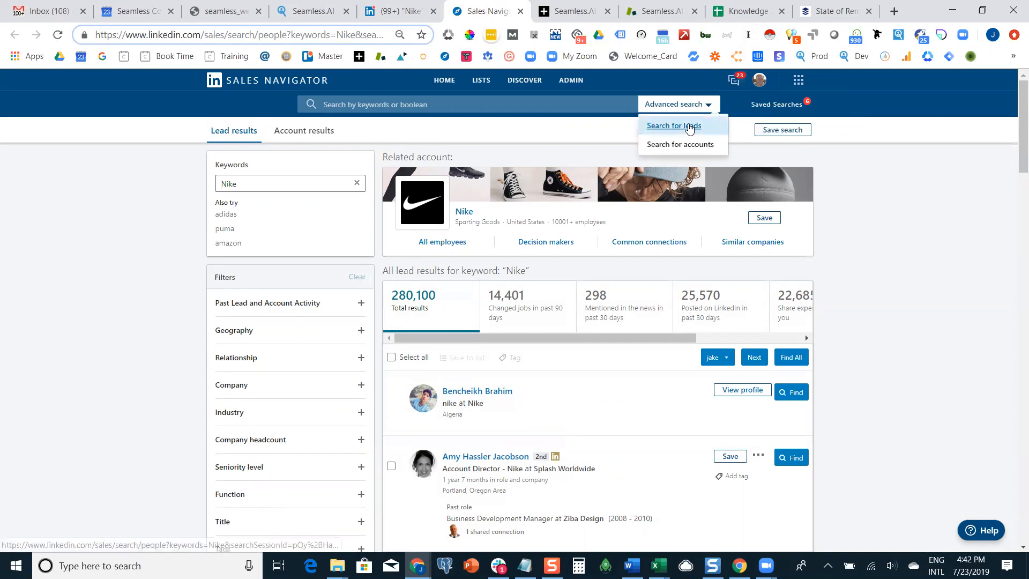
{"action": "left_click", "coordinate": [688, 126]}
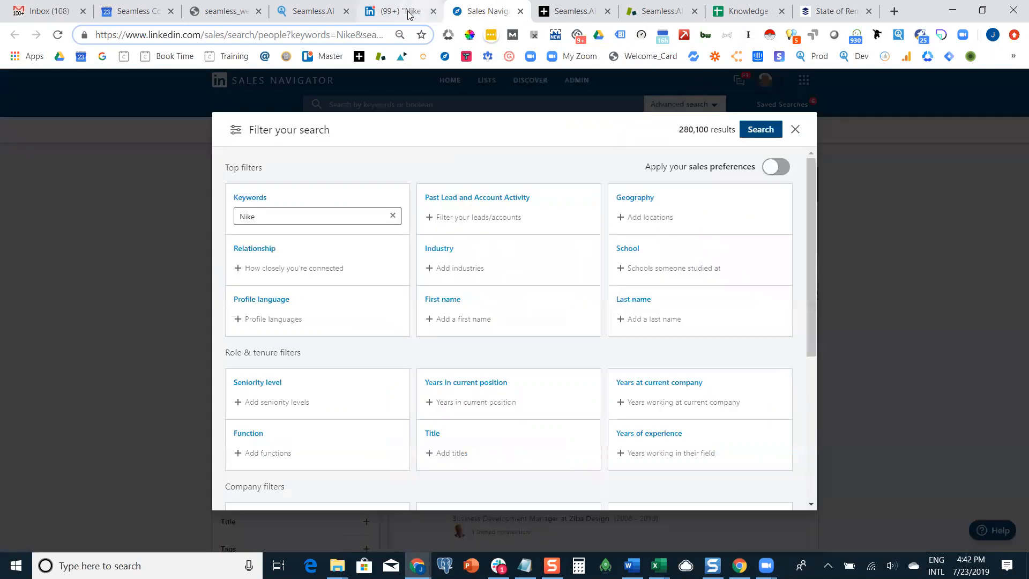
Compare LinkedIn's full set of people filters with the lead filters offered in Sales Navigator.
{"action": "left_click", "coordinate": [396, 11]}
{"action": "left_click", "coordinate": [538, 113]}
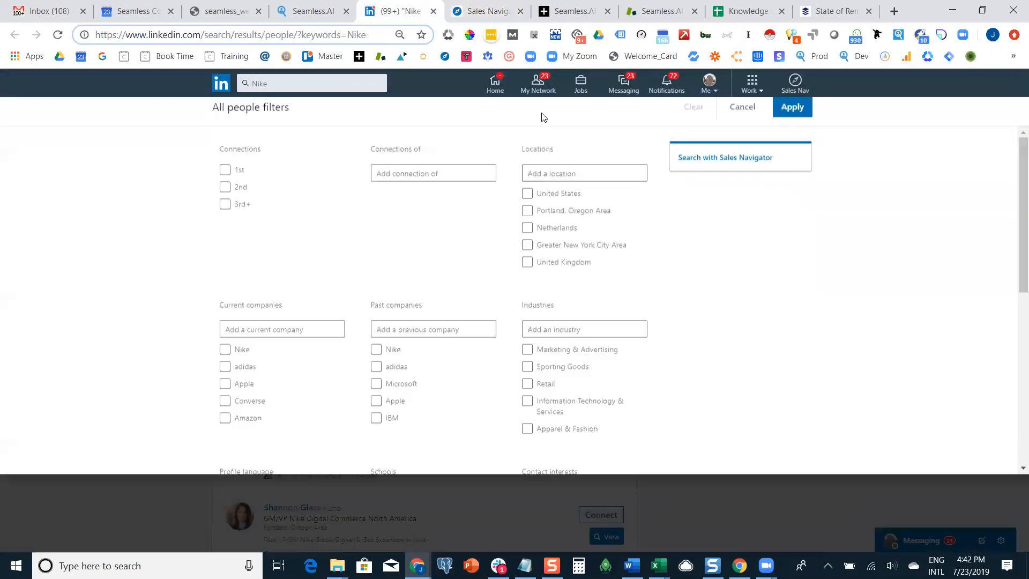
{"action": "scroll", "coordinate": [447, 264], "scroll_direction": "down", "scroll_amount": 5}
{"action": "scroll", "coordinate": [447, 264], "scroll_direction": "up", "scroll_amount": 5}
{"action": "scroll", "coordinate": [416, 235], "scroll_direction": "down", "scroll_amount": 5}
{"action": "scroll", "coordinate": [418, 239], "scroll_direction": "up", "scroll_amount": 5}
{"action": "key", "text": "ctrl+Tab"}
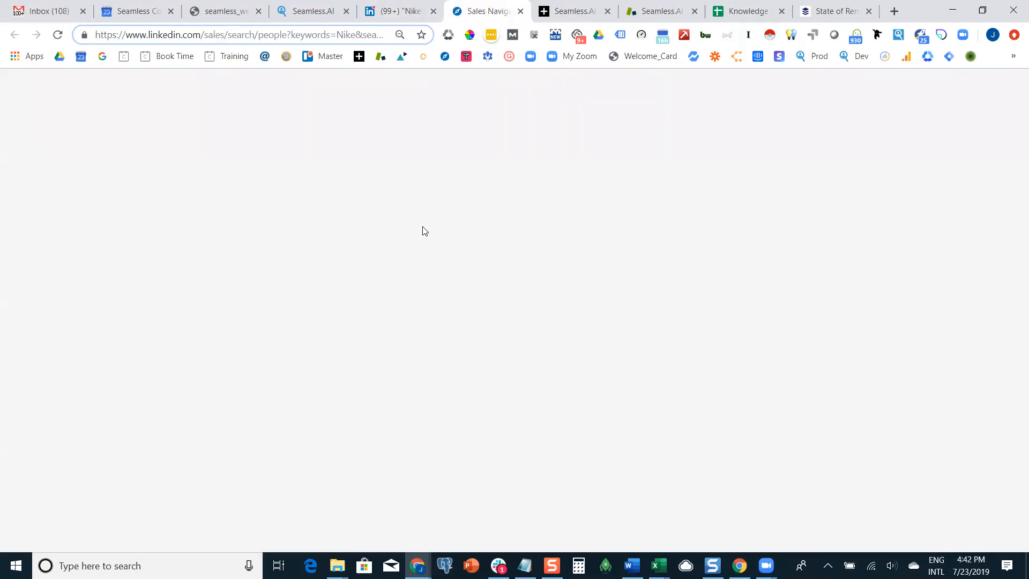
{"action": "scroll", "coordinate": [473, 220], "scroll_direction": "down", "scroll_amount": 5}
{"action": "scroll", "coordinate": [482, 317], "scroll_direction": "up", "scroll_amount": 5}
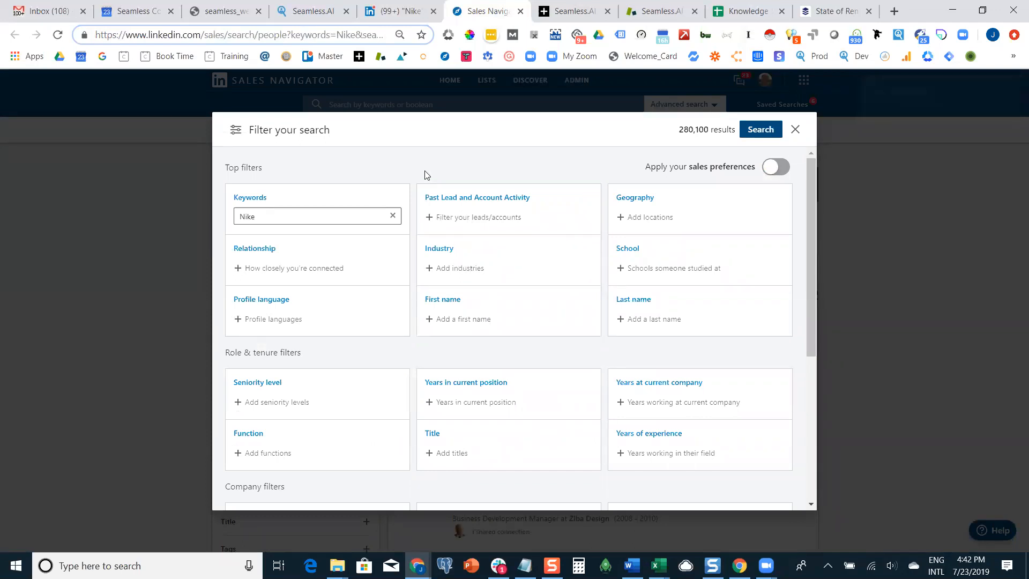
Filter the leads by United States geography and by the Sporting Goods, Retail, and Marketing and Advertising industries.
{"action": "left_click", "coordinate": [663, 219]}
{"action": "type", "text": "unite"}
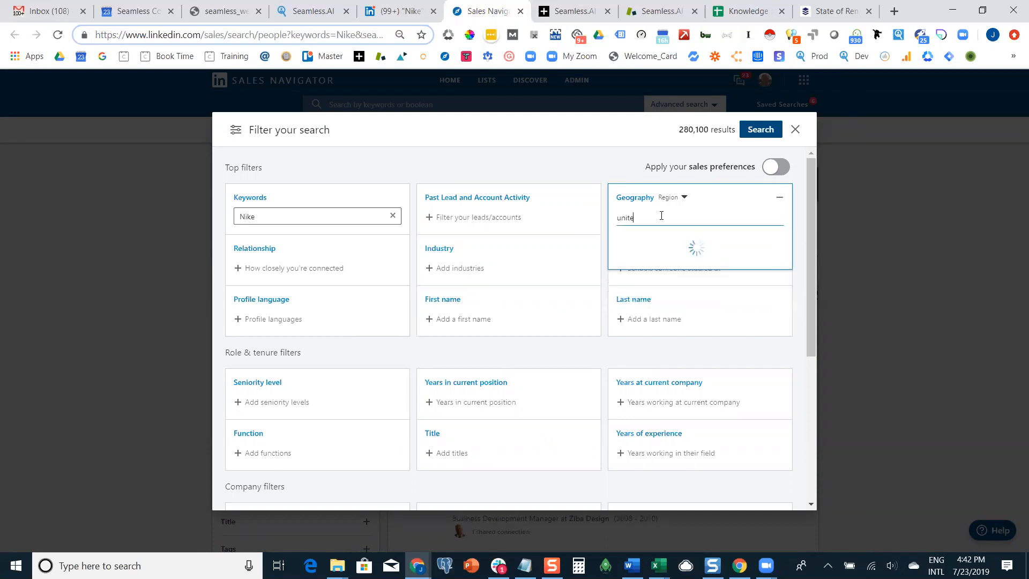
{"action": "left_click", "coordinate": [651, 237]}
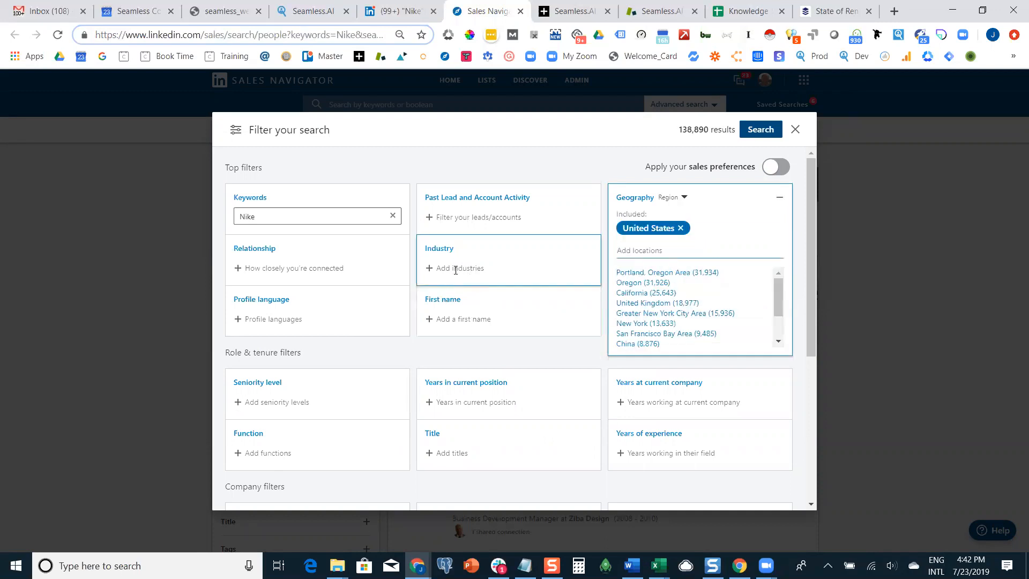
{"action": "left_click", "coordinate": [456, 270]}
{"action": "left_click", "coordinate": [455, 290]}
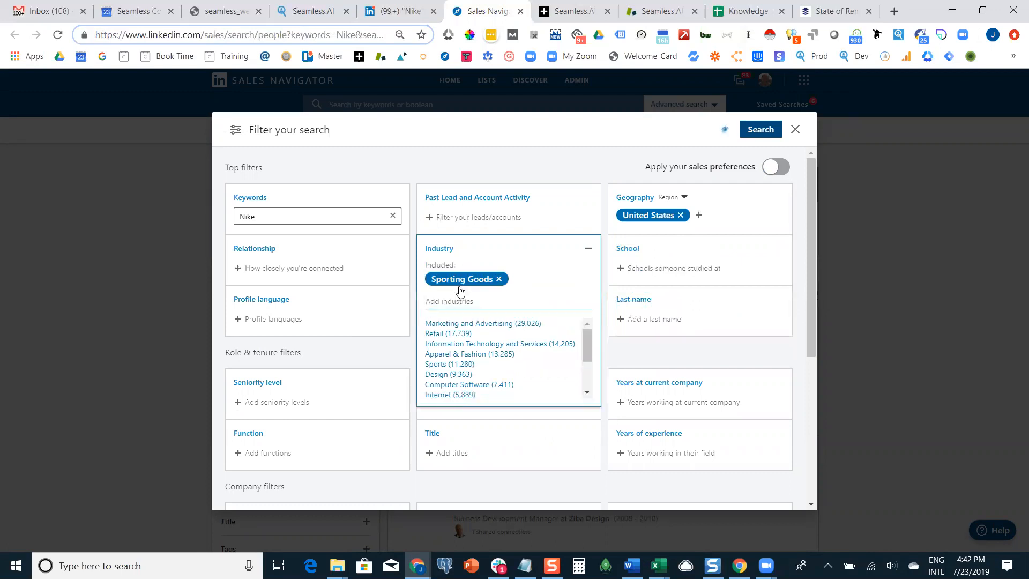
{"action": "left_click", "coordinate": [461, 333]}
{"action": "left_click", "coordinate": [457, 323]}
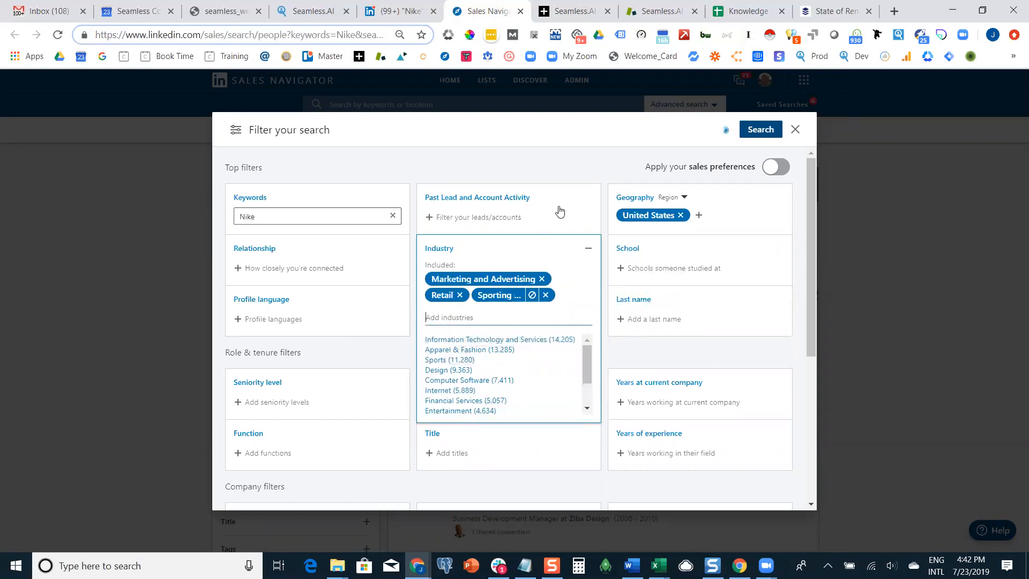
Add Director Marketing and IT as current title filters for the leads.
{"action": "left_click", "coordinate": [444, 455]}
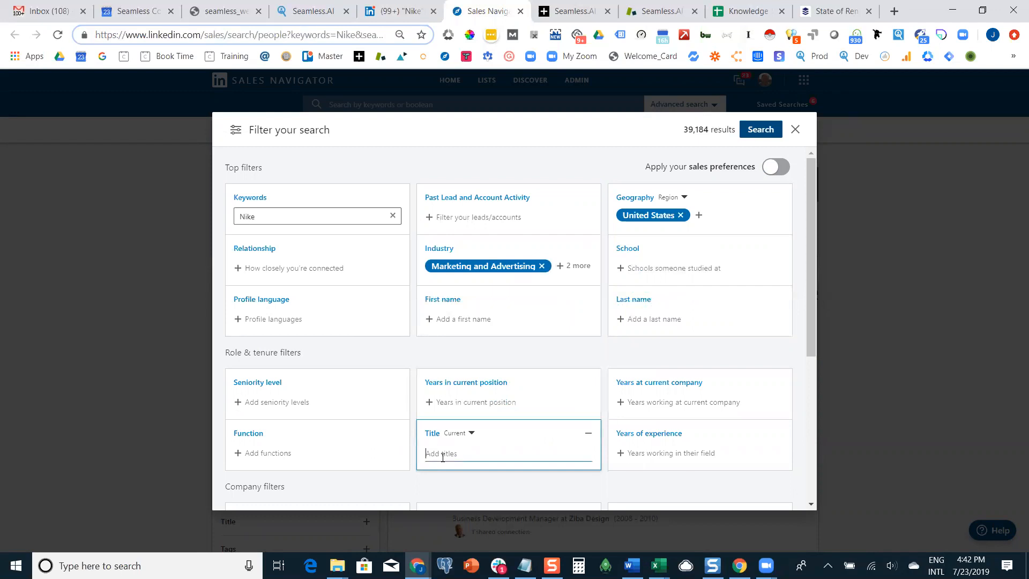
{"action": "left_click", "coordinate": [443, 462]}
{"action": "key", "text": "BackSpace"}
{"action": "type", "text": "Director Maketi"}
{"action": "key", "text": "BackSpace"}
{"action": "key", "text": "BackSpace"}
{"action": "key", "text": "BackSpace"}
{"action": "key", "text": "BackSpace"}
{"action": "type", "text": "rketing"}
{"action": "key", "text": "Return"}
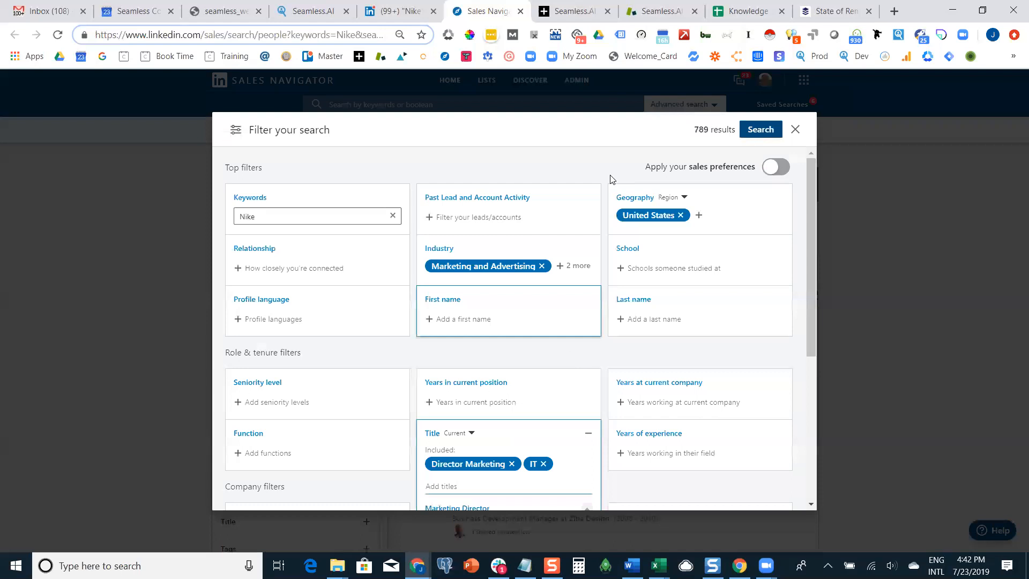
{"action": "left_click", "coordinate": [601, 306]}
Check the remaining role and company filters and run the filtered lead search.
{"action": "scroll", "coordinate": [600, 322], "scroll_direction": "down", "scroll_amount": 2}
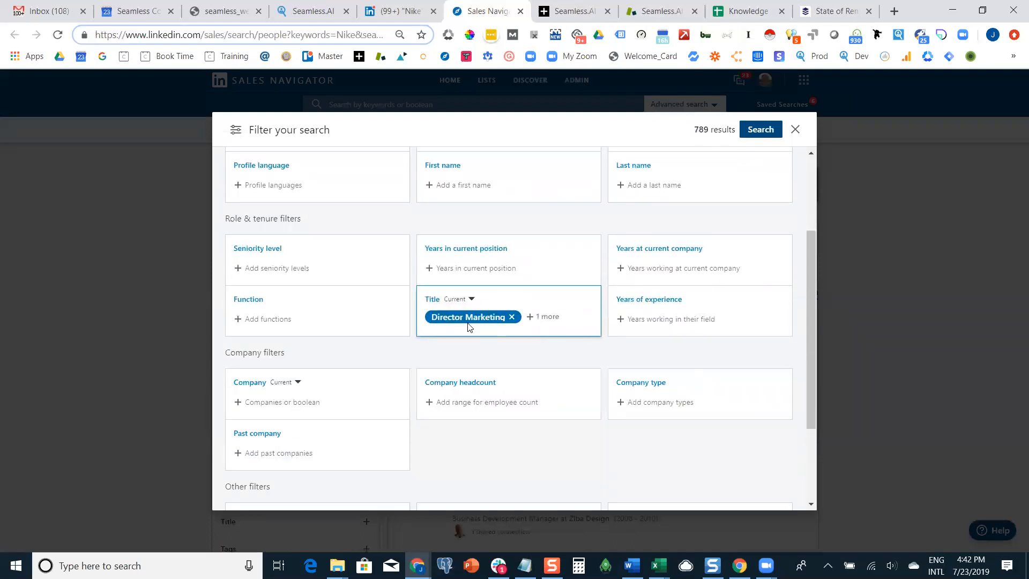
{"action": "scroll", "coordinate": [584, 359], "scroll_direction": "up", "scroll_amount": 3}
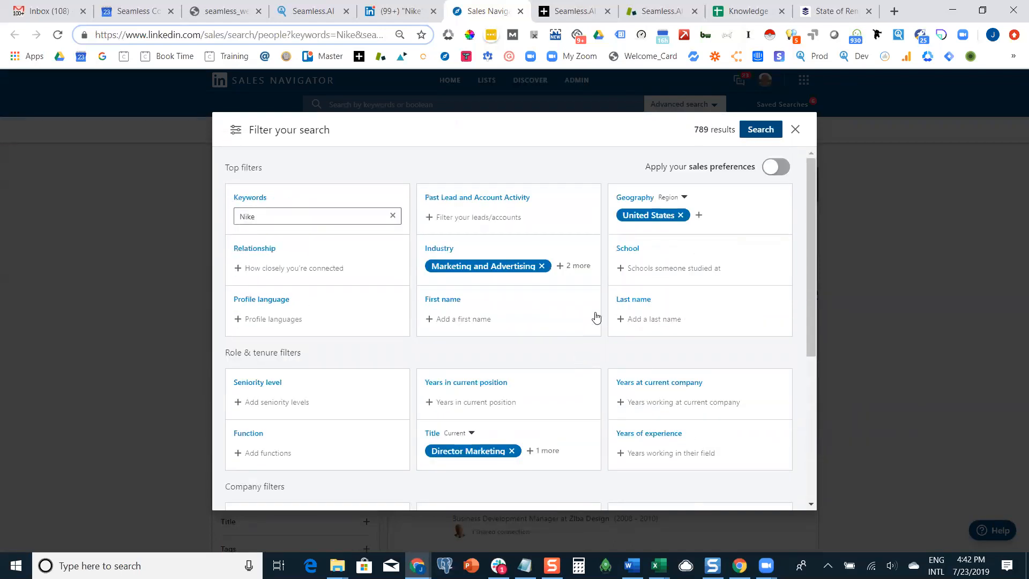
{"action": "left_click", "coordinate": [761, 129]}
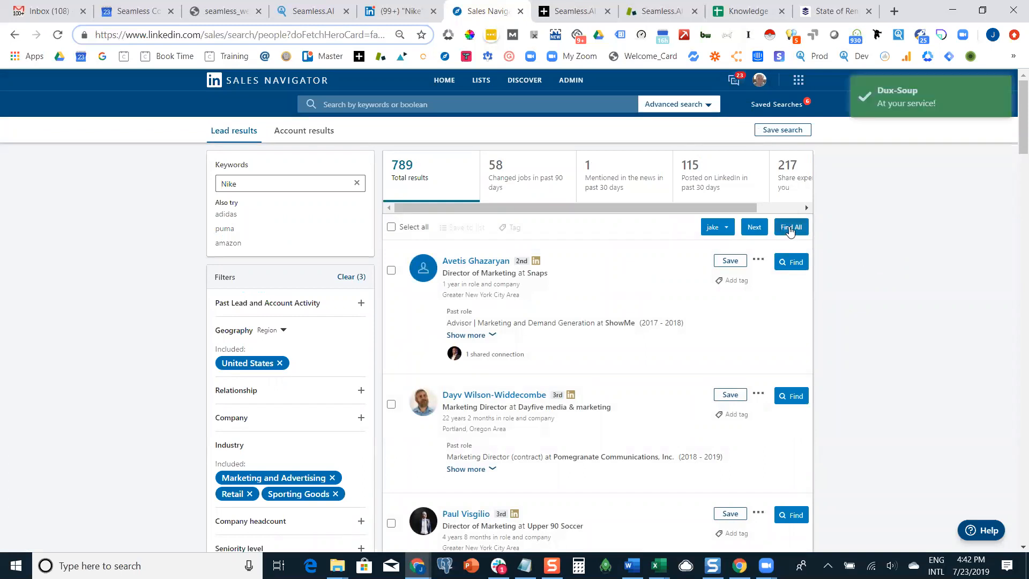
Look through the available Seamless.AI contact lists on the lead results and choose the first named list as the destination.
{"action": "left_click", "coordinate": [724, 230]}
{"action": "left_click_drag", "start_coordinate": [778, 277], "coordinate": [781, 351]}
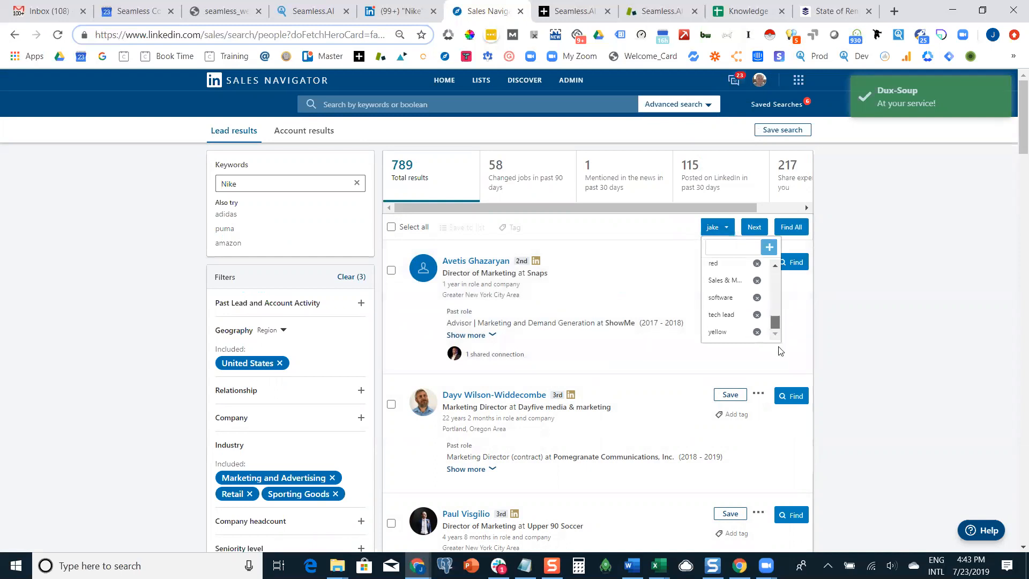
{"action": "left_click", "coordinate": [892, 252]}
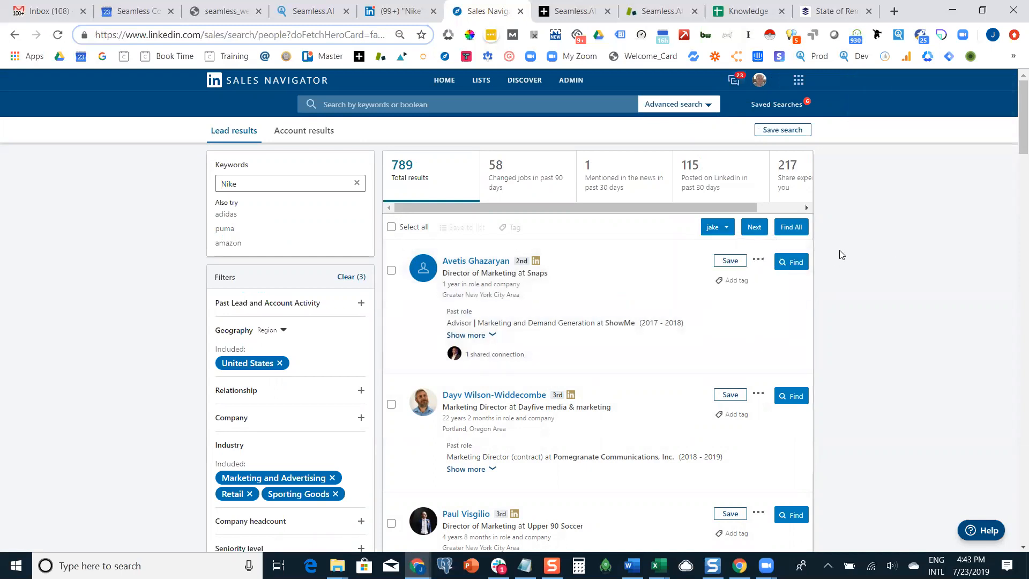
{"action": "left_click", "coordinate": [725, 231]}
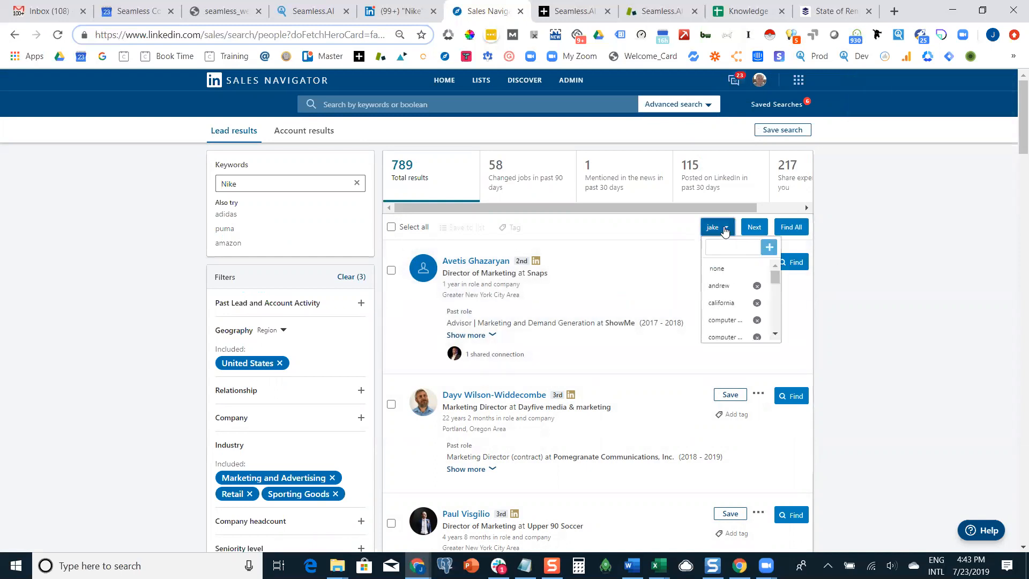
{"action": "left_click", "coordinate": [723, 286]}
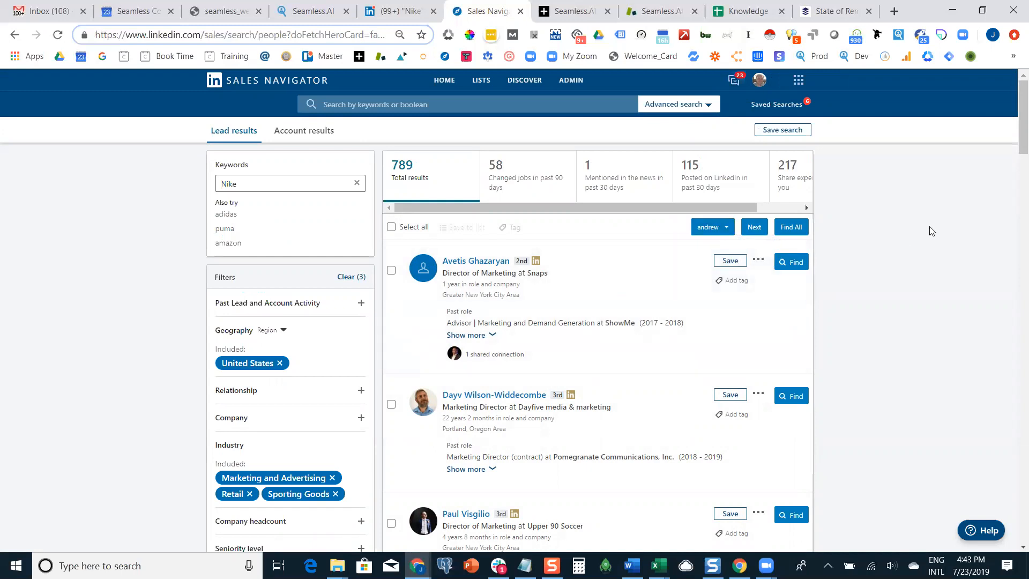
Research all leads on the first page of the Sales Navigator results and check their progress.
{"action": "scroll", "coordinate": [874, 236], "scroll_direction": "down", "scroll_amount": 20}
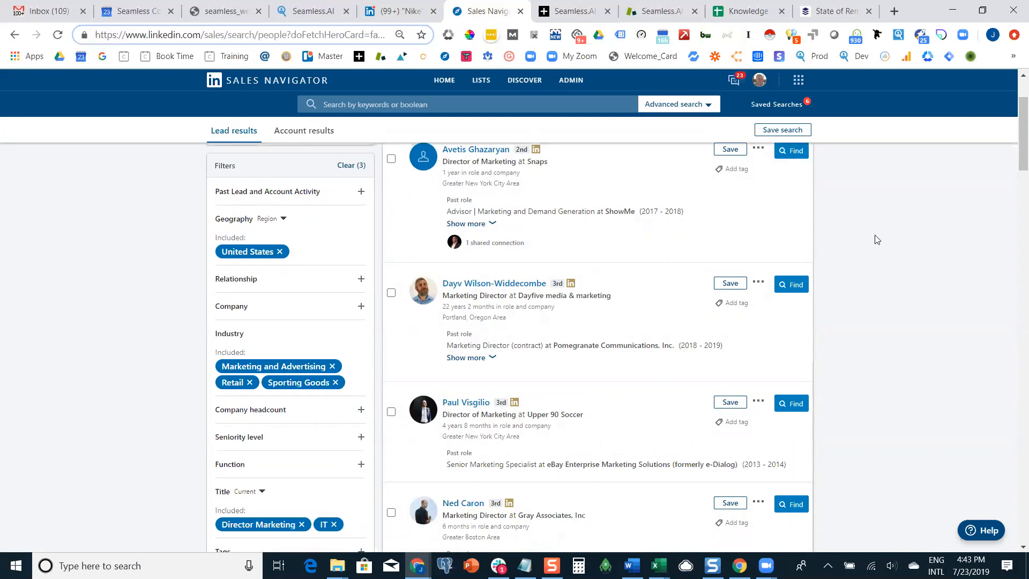
{"action": "scroll", "coordinate": [877, 239], "scroll_direction": "down", "scroll_amount": 20}
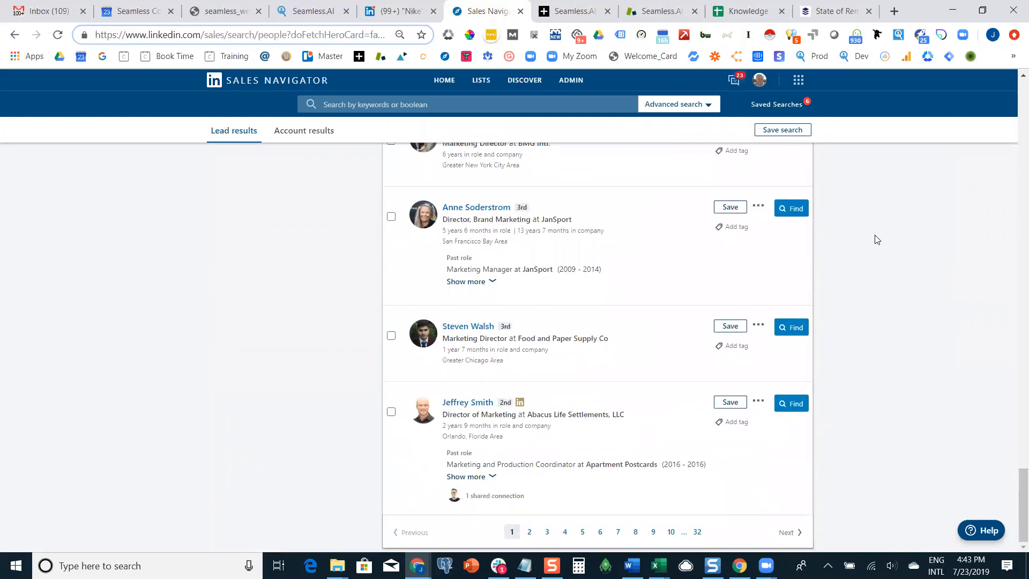
{"action": "scroll", "coordinate": [877, 240], "scroll_direction": "up", "scroll_amount": 20}
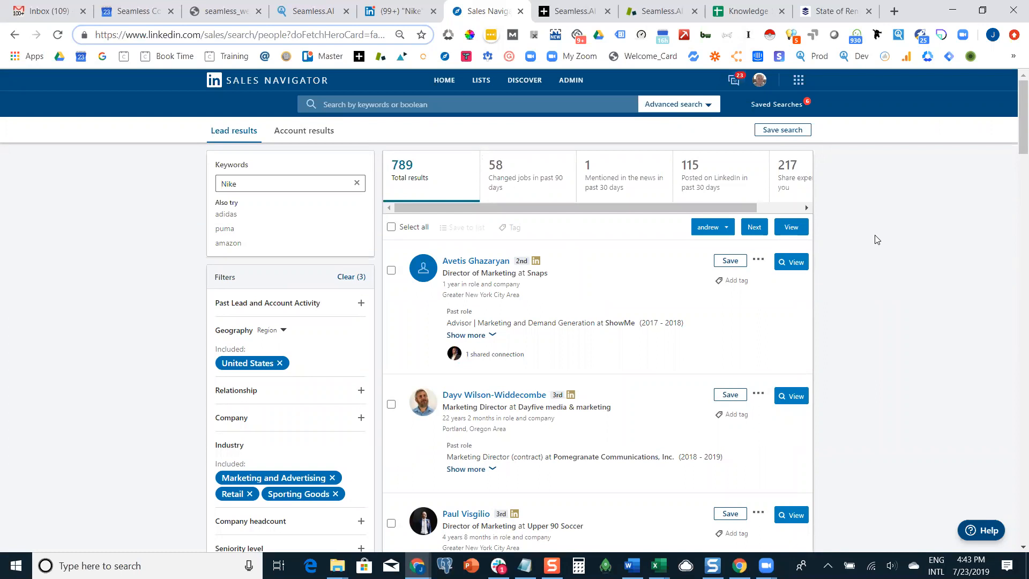
Go to the second page of lead results and research all of its contacts.
{"action": "left_click", "coordinate": [760, 230]}
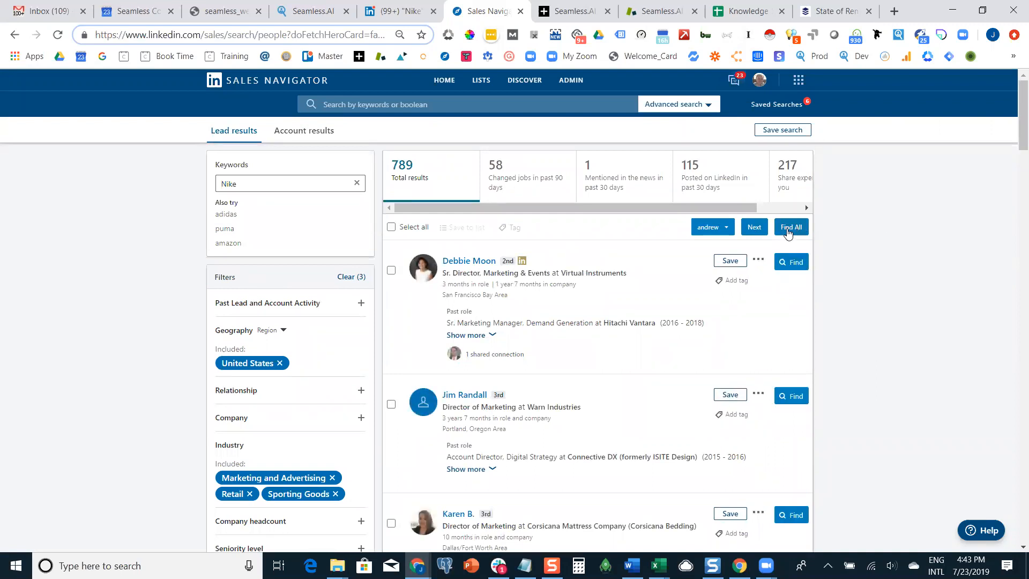
{"action": "scroll", "coordinate": [860, 290], "scroll_direction": "down", "scroll_amount": 10}
{"action": "scroll", "coordinate": [863, 289], "scroll_direction": "down", "scroll_amount": 15}
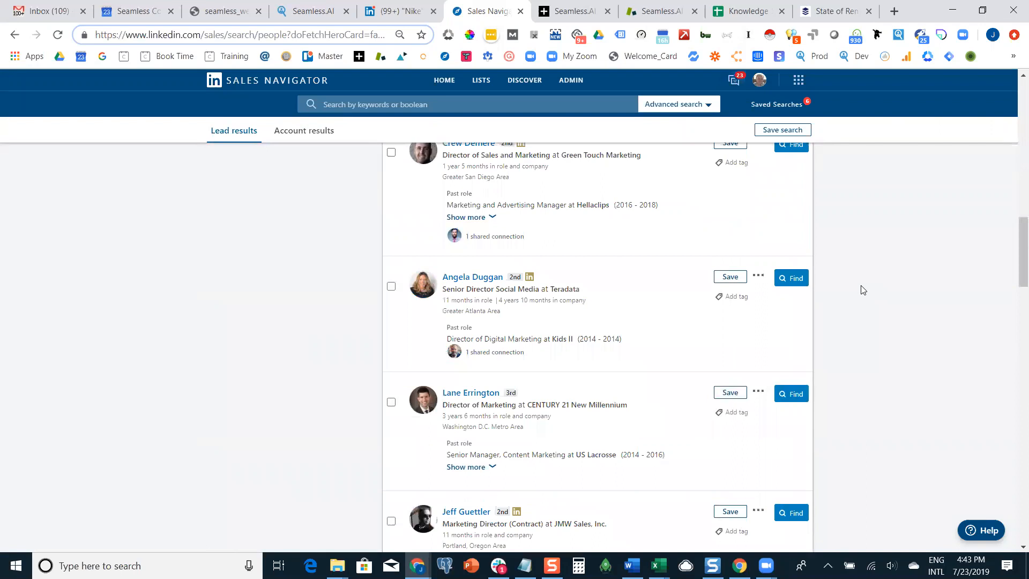
{"action": "scroll", "coordinate": [863, 290], "scroll_direction": "down", "scroll_amount": 12}
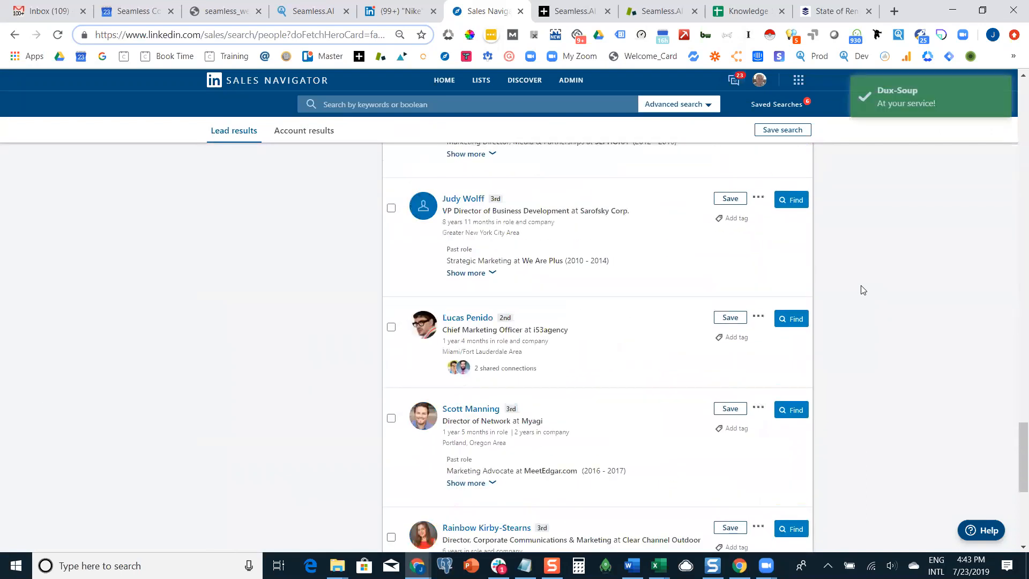
{"action": "scroll", "coordinate": [863, 289], "scroll_direction": "up", "scroll_amount": 20}
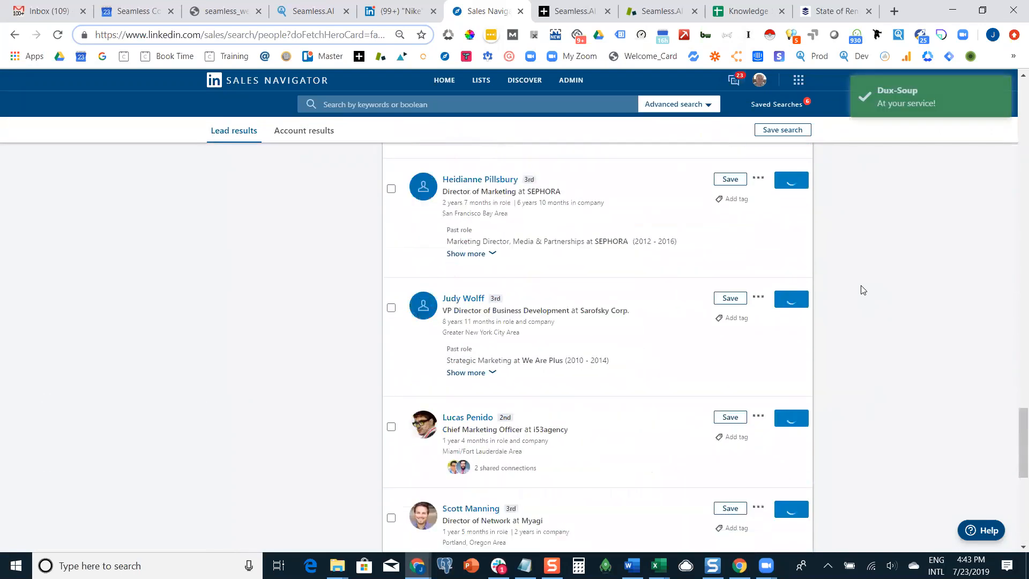
Advance to the third page of lead results and research every contact on it.
{"action": "left_click", "coordinate": [753, 231]}
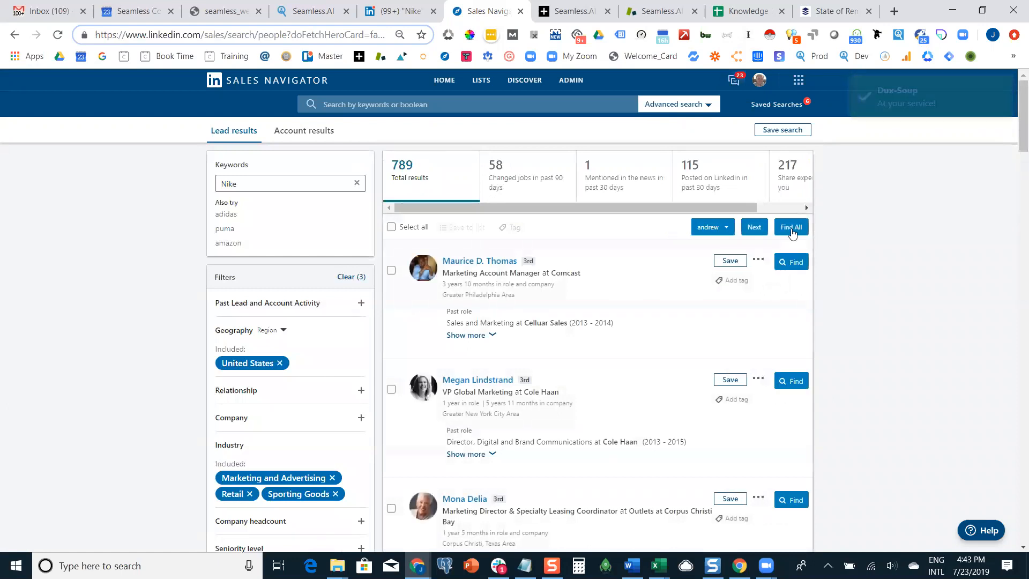
{"action": "scroll", "coordinate": [833, 237], "scroll_direction": "down", "scroll_amount": 5}
{"action": "scroll", "coordinate": [858, 250], "scroll_direction": "down", "scroll_amount": 20}
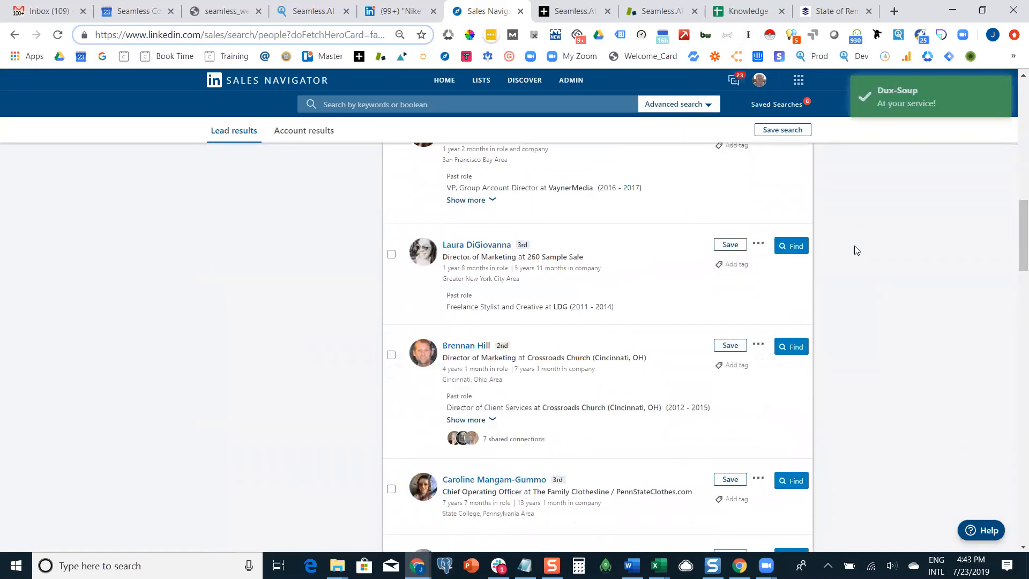
{"action": "scroll", "coordinate": [857, 250], "scroll_direction": "down", "scroll_amount": 20}
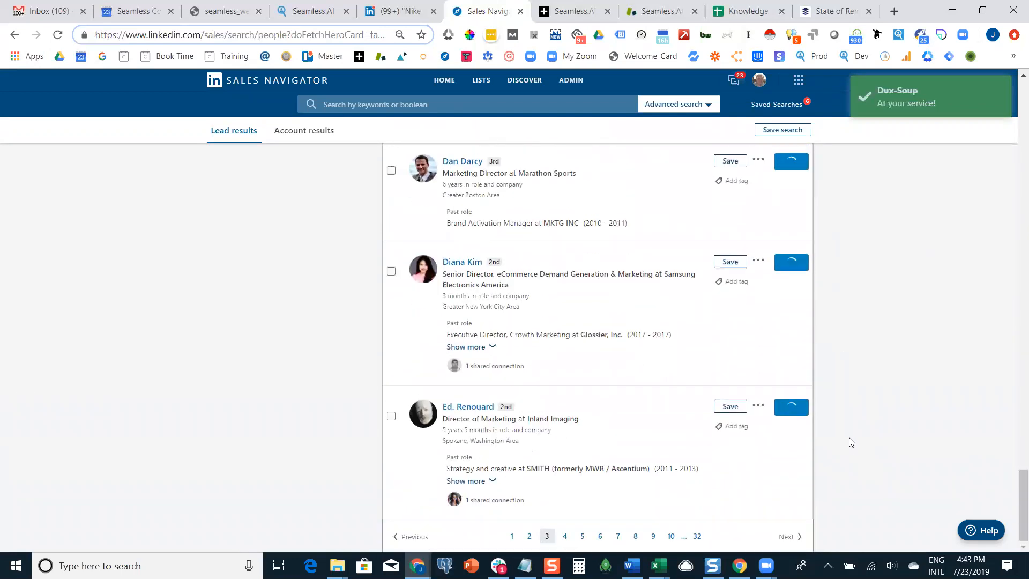
{"action": "scroll", "coordinate": [852, 443], "scroll_direction": "up", "scroll_amount": 20}
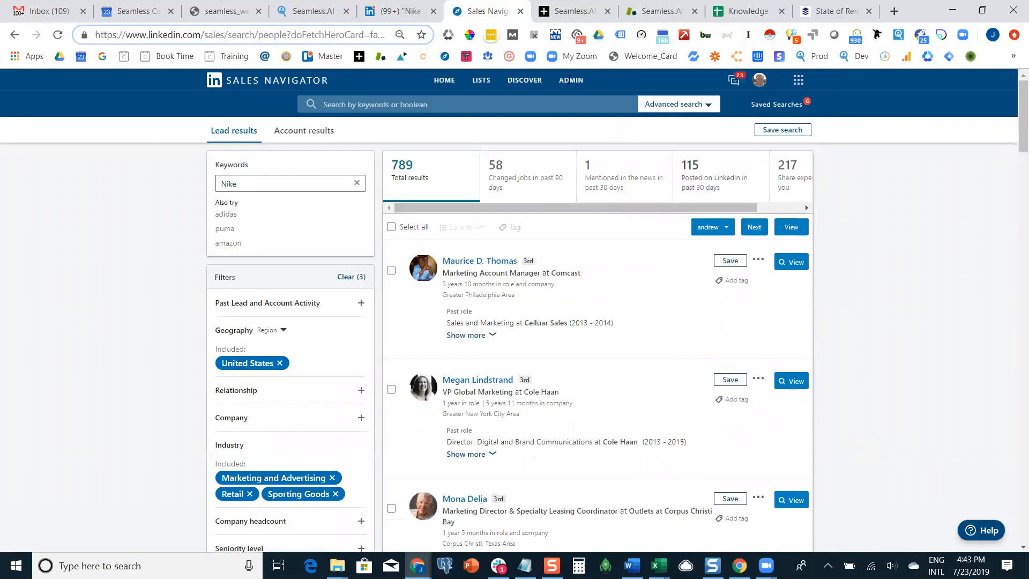
View the researched leads in Seamless.AI and examine their emails, phone numbers and assigned list in the saved contacts.
{"action": "left_click", "coordinate": [789, 263]}
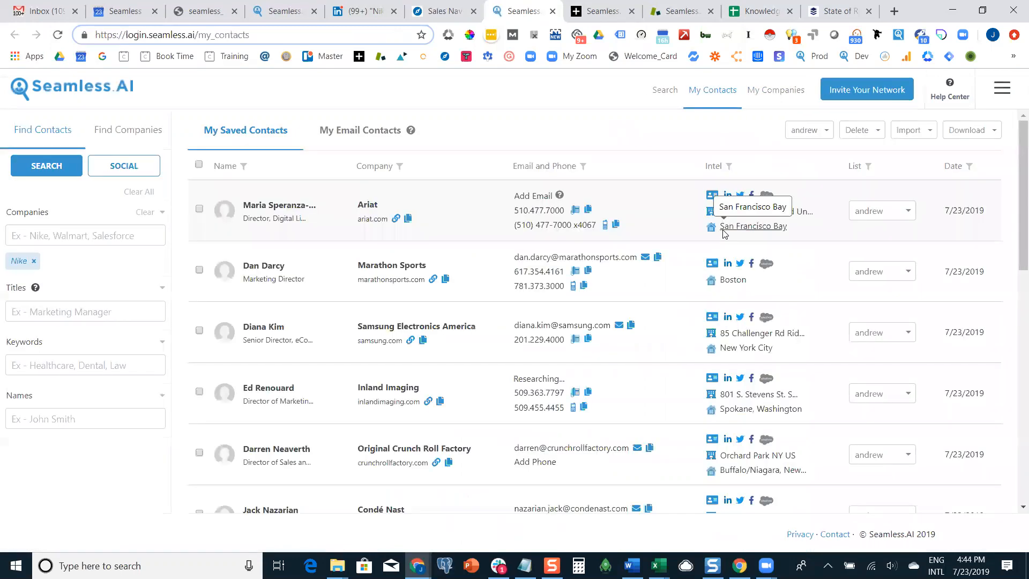
{"action": "scroll", "coordinate": [622, 226], "scroll_direction": "down", "scroll_amount": 5}
{"action": "scroll", "coordinate": [623, 235], "scroll_direction": "down", "scroll_amount": 7}
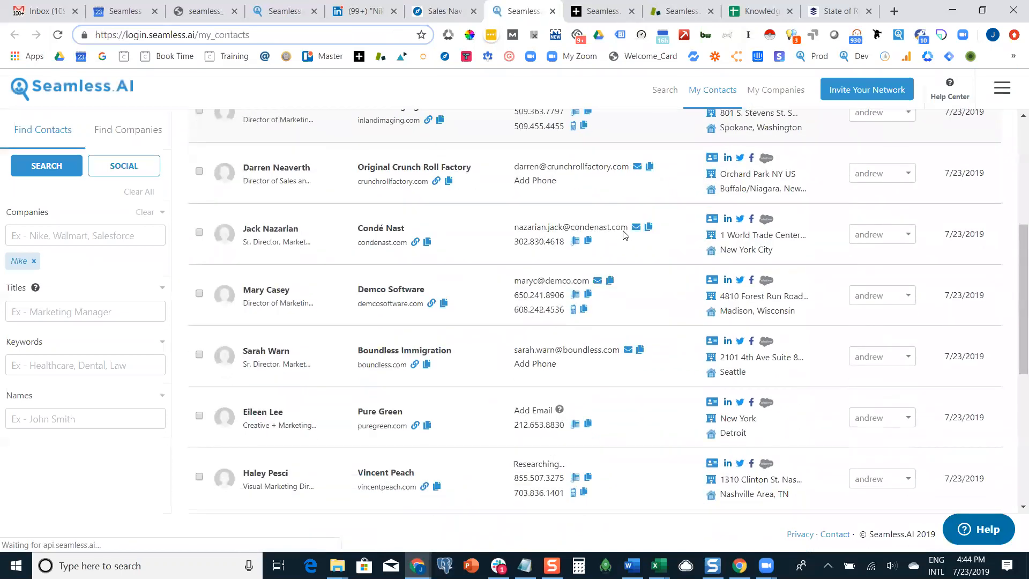
{"action": "scroll", "coordinate": [650, 395], "scroll_direction": "up", "scroll_amount": 10}
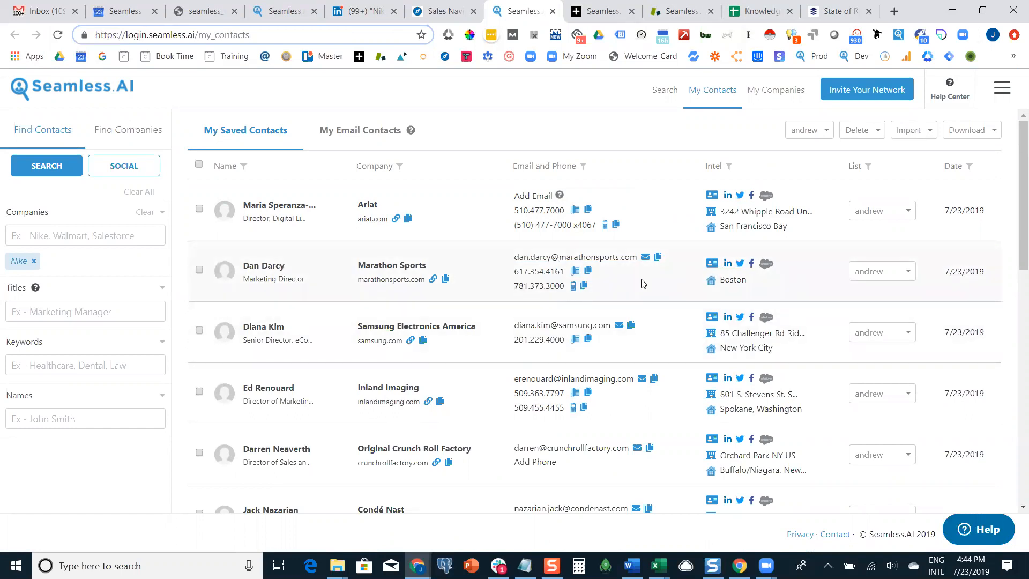
{"action": "scroll", "coordinate": [644, 284], "scroll_direction": "down", "scroll_amount": 11}
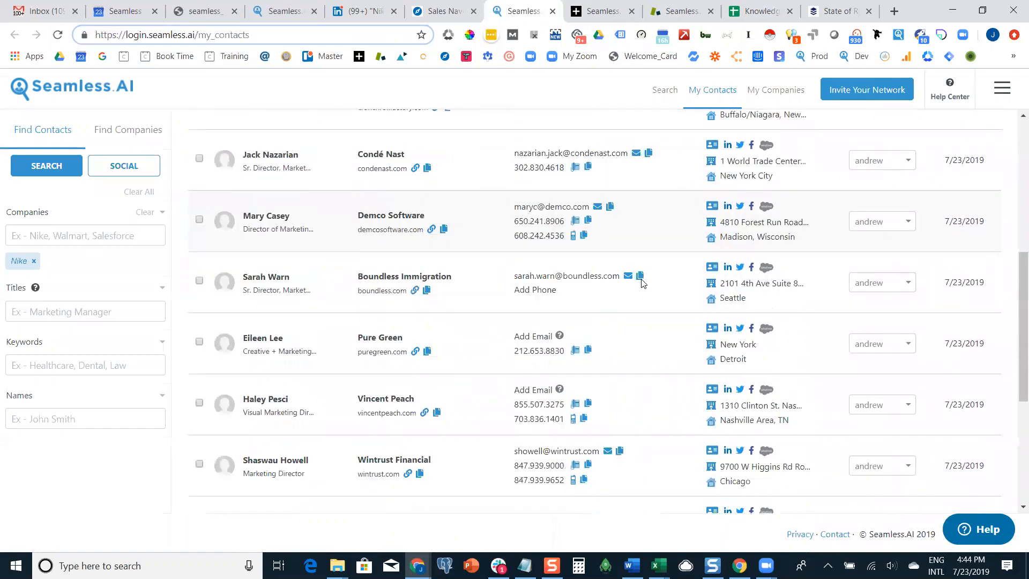
{"action": "scroll", "coordinate": [654, 315], "scroll_direction": "up", "scroll_amount": 11}
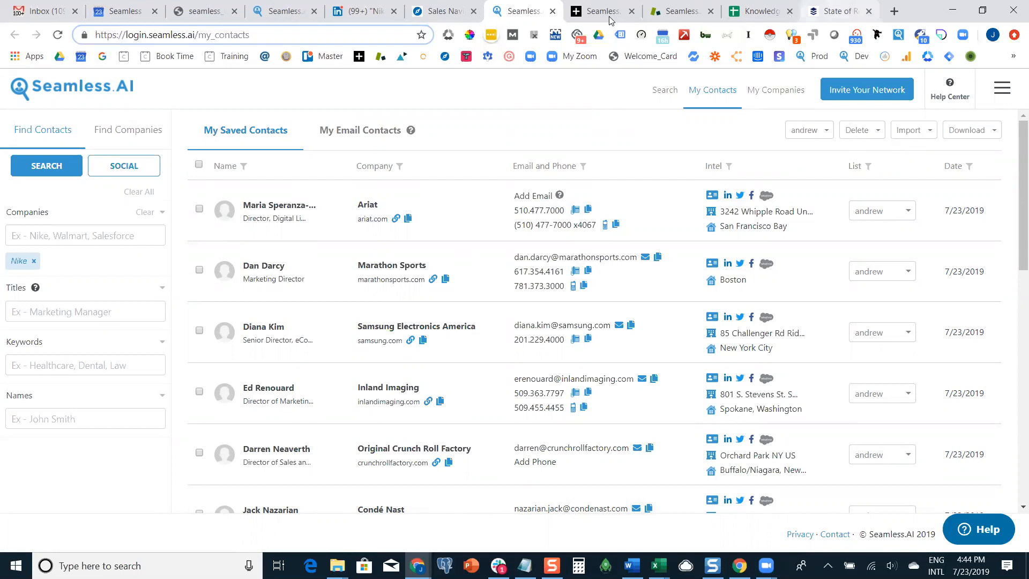
Revisit the filtered Sales Navigator leads, and go back to Seamless.AI to review the rest of the saved contacts.
{"action": "left_click", "coordinate": [444, 10]}
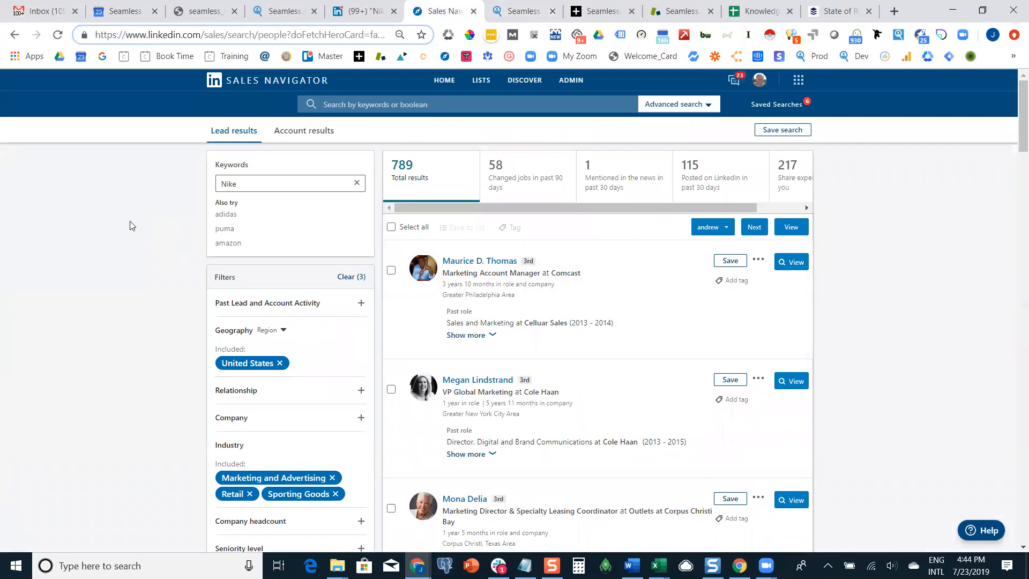
{"action": "scroll", "coordinate": [123, 226], "scroll_direction": "down", "scroll_amount": 1}
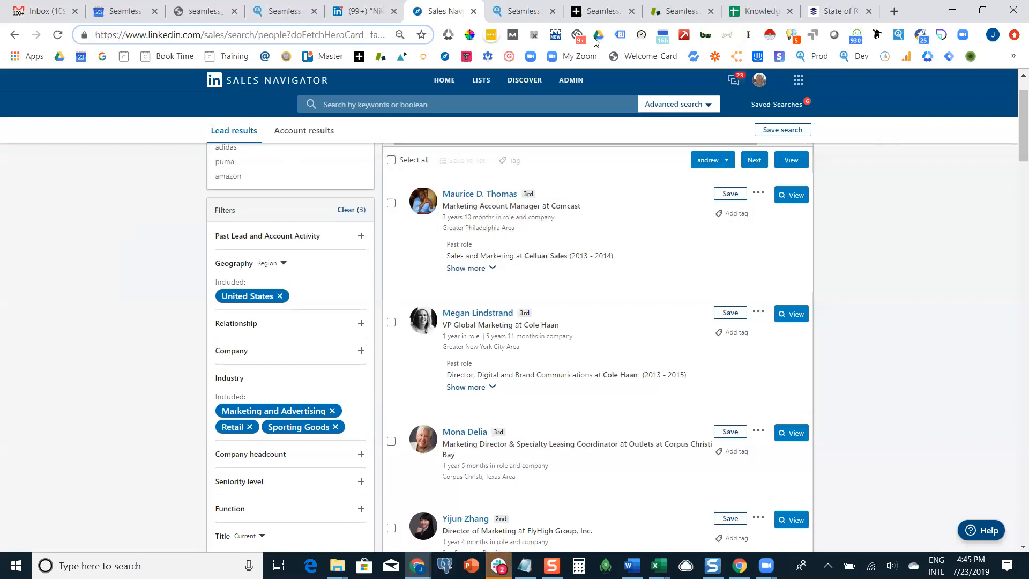
{"action": "left_click", "coordinate": [533, 16]}
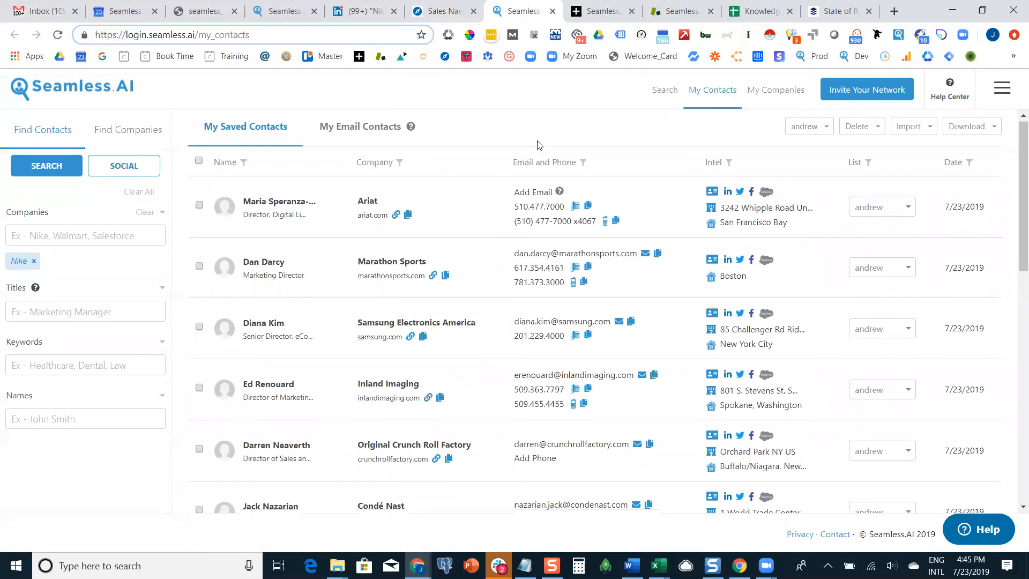
{"action": "scroll", "coordinate": [538, 143], "scroll_direction": "down", "scroll_amount": 10}
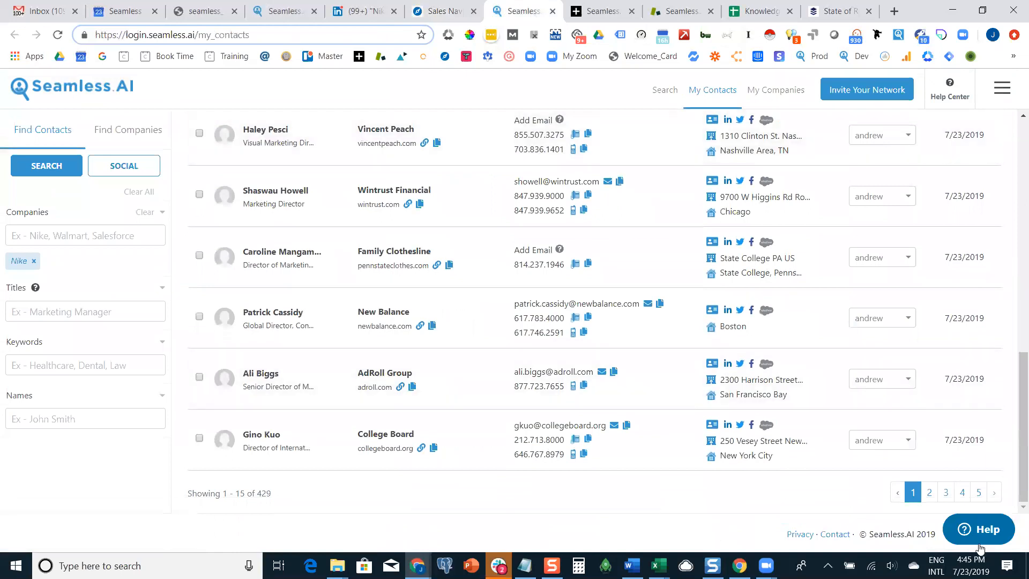
Check the suggested help articles for My Contacts, close them and open the Seamless.AI Help Center.
{"action": "left_click", "coordinate": [986, 536]}
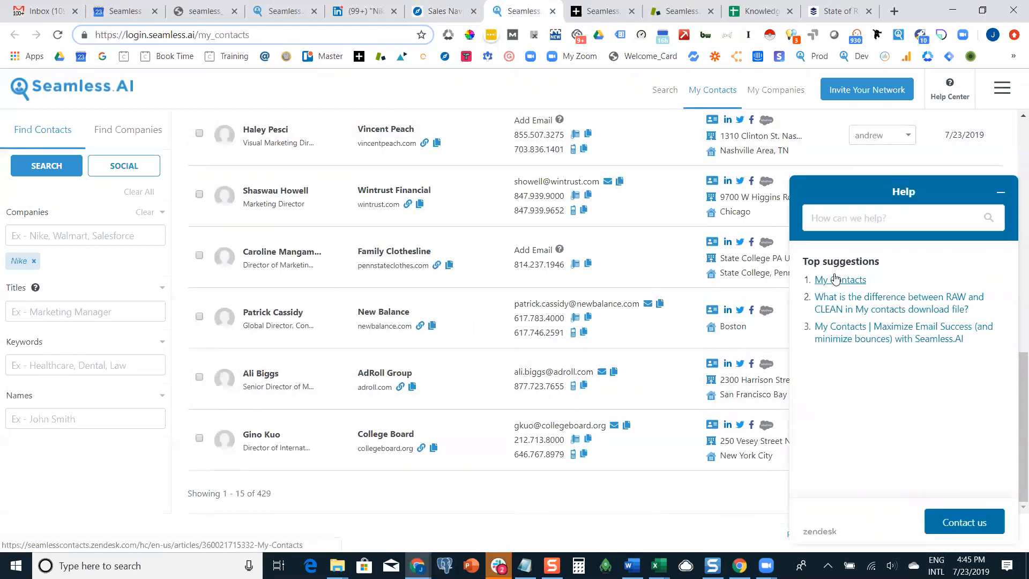
{"action": "left_click", "coordinate": [1000, 192]}
{"action": "left_click", "coordinate": [953, 89]}
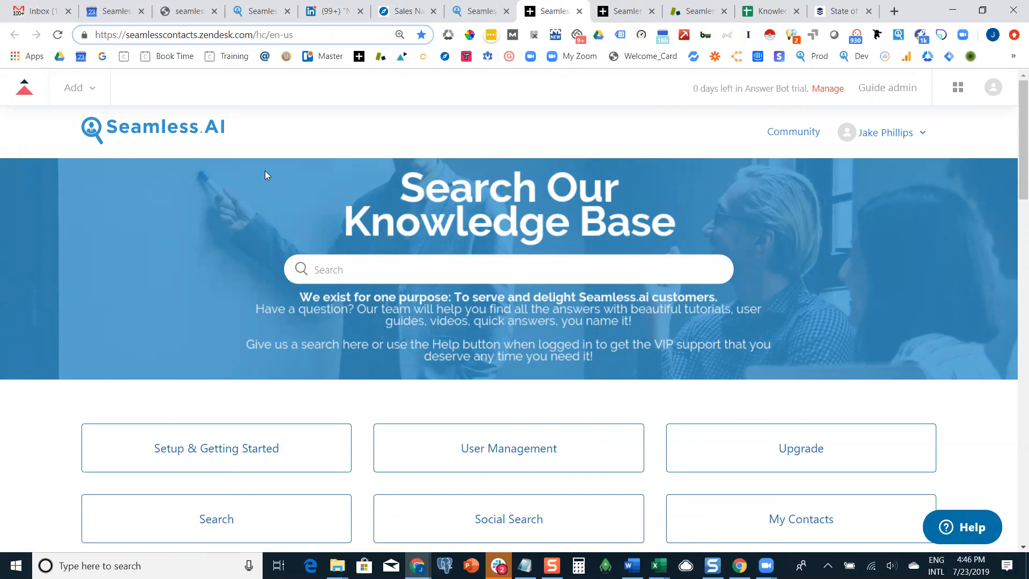
Browse the knowledge base categories and promoted articles, view the Product News release notes, and return to the knowledge base home page.
{"action": "scroll", "coordinate": [268, 177], "scroll_direction": "down", "scroll_amount": 10}
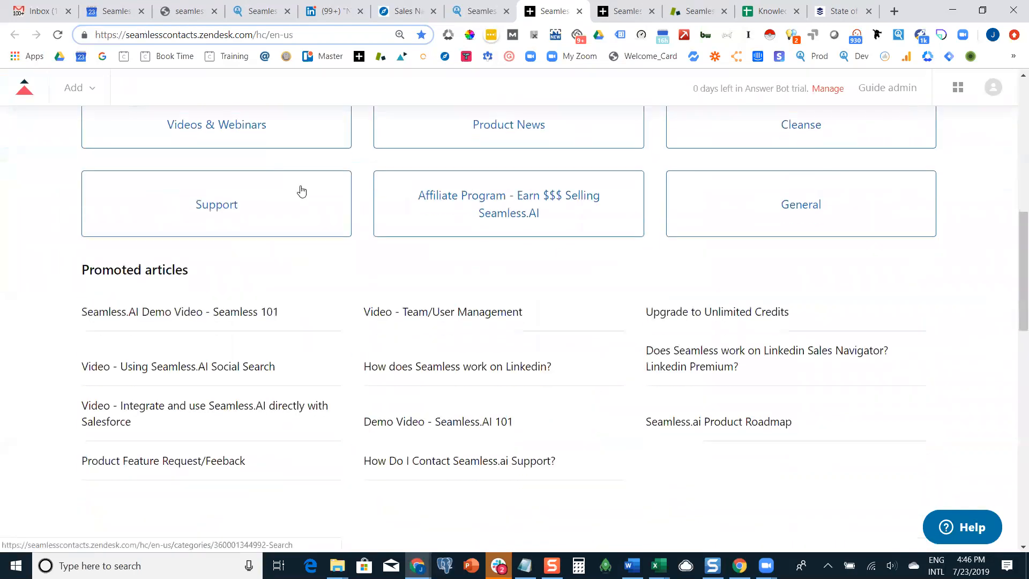
{"action": "scroll", "coordinate": [375, 215], "scroll_direction": "up", "scroll_amount": 1}
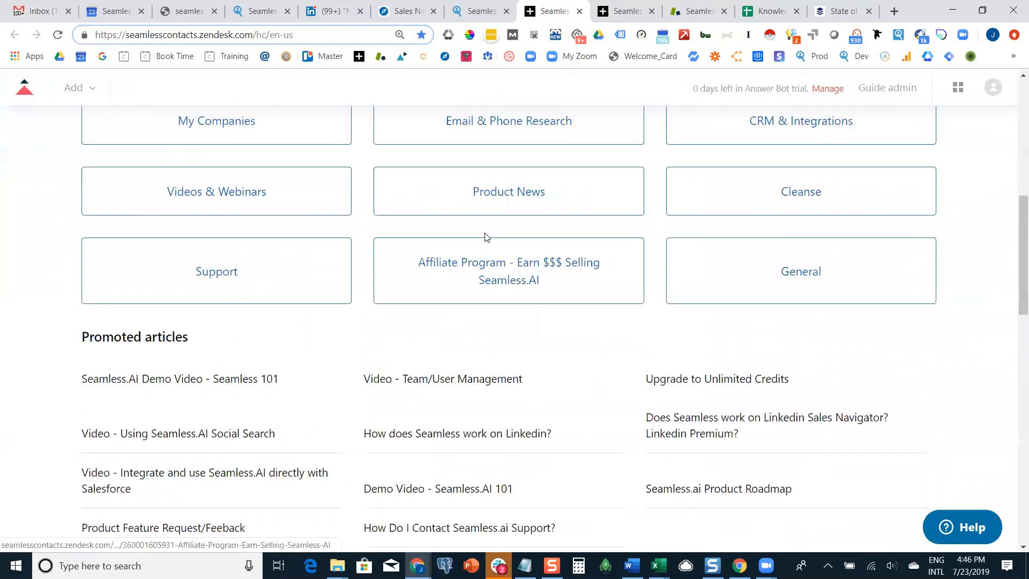
{"action": "left_click", "coordinate": [517, 196]}
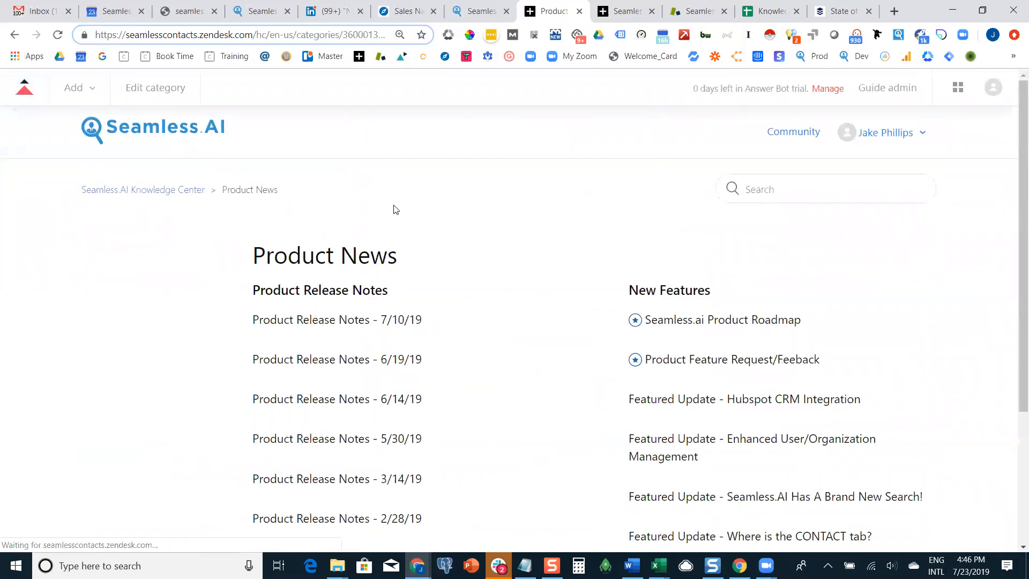
{"action": "left_click", "coordinate": [200, 134]}
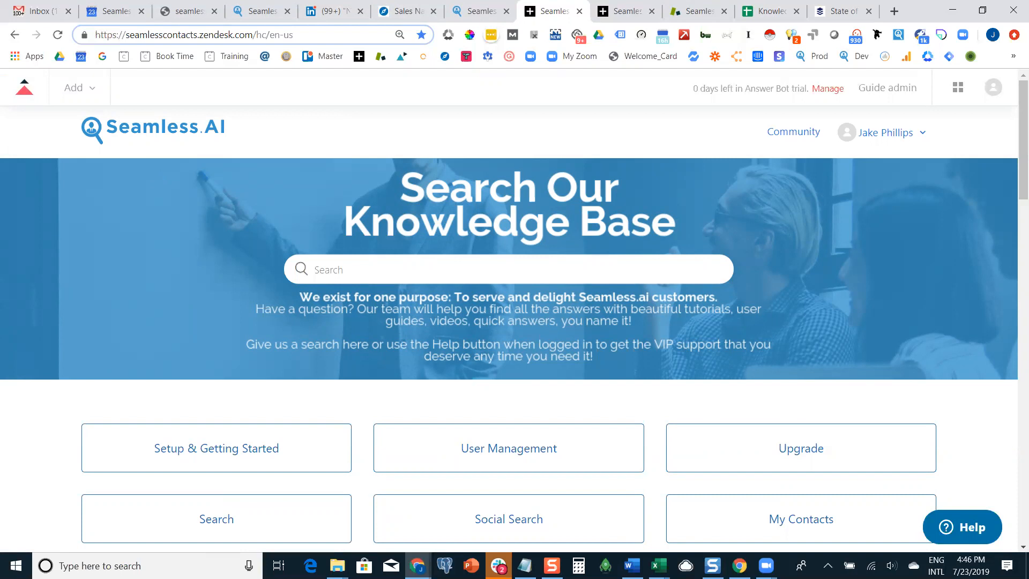
Back in the saved contacts, switch the active list to computer hardware and back to the list assigned to the contacts.
{"action": "left_click", "coordinate": [479, 10]}
{"action": "scroll", "coordinate": [631, 260], "scroll_direction": "up", "scroll_amount": 15}
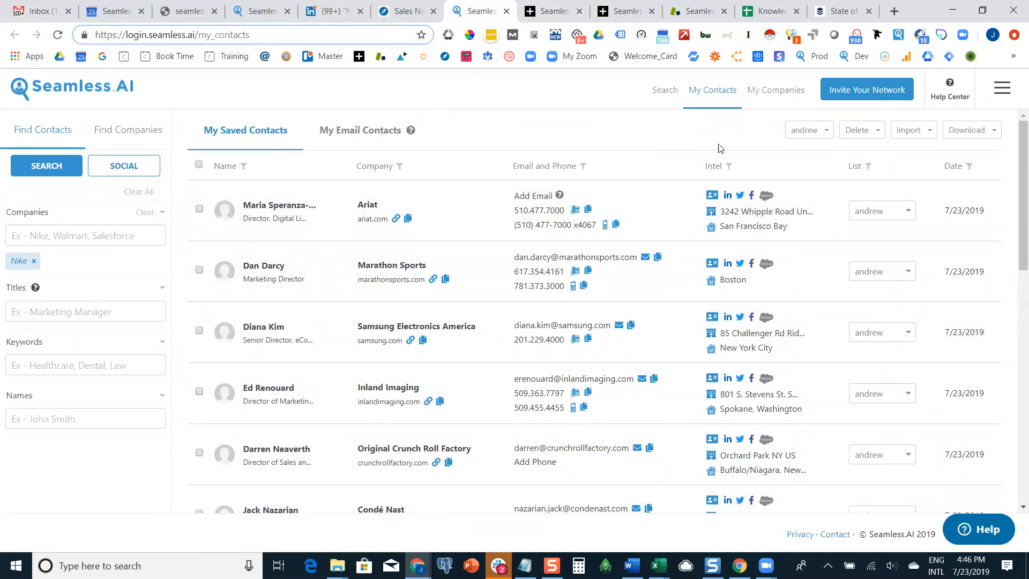
{"action": "left_click", "coordinate": [807, 131]}
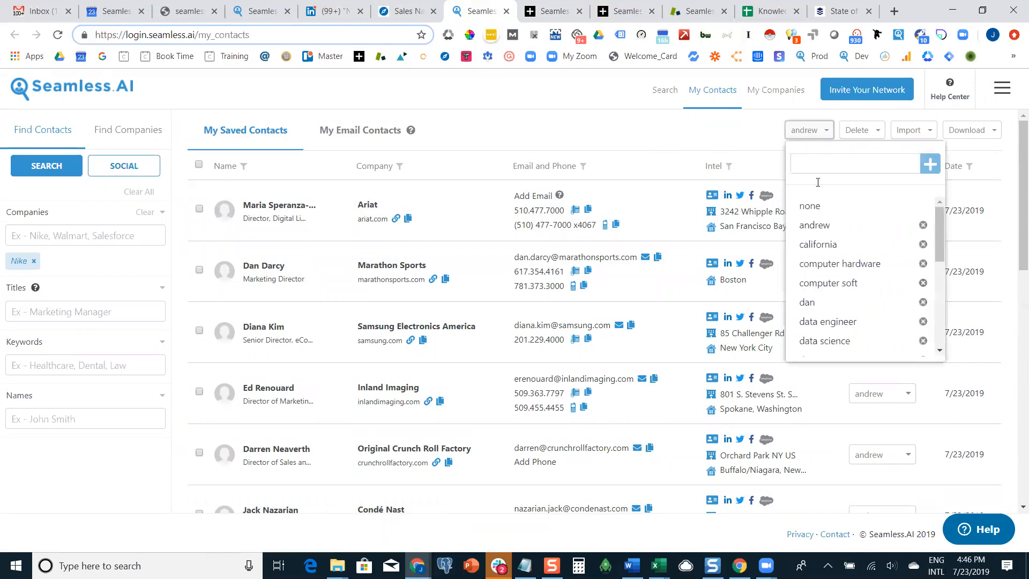
{"action": "left_click", "coordinate": [857, 268]}
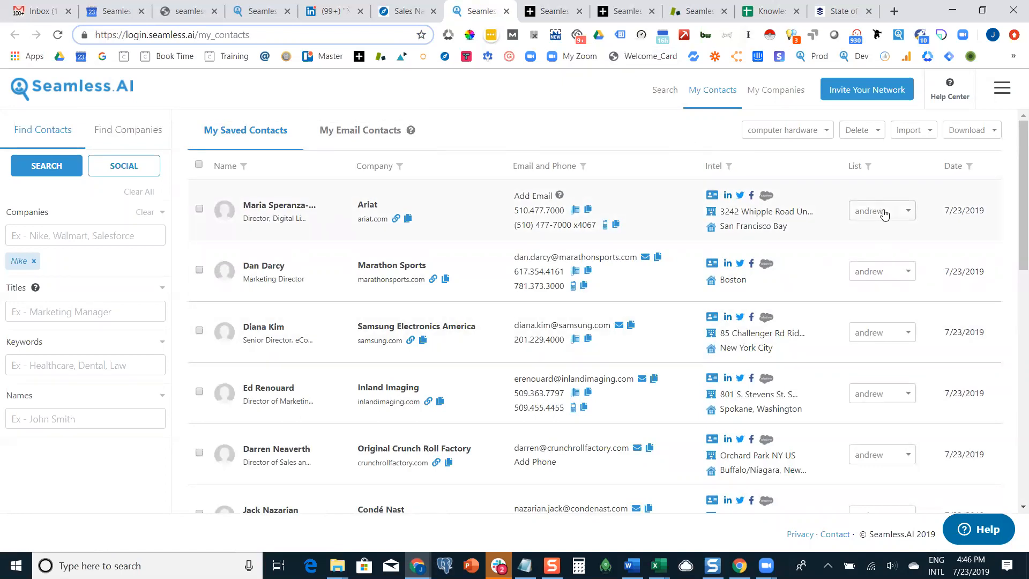
{"action": "left_click", "coordinate": [804, 141]}
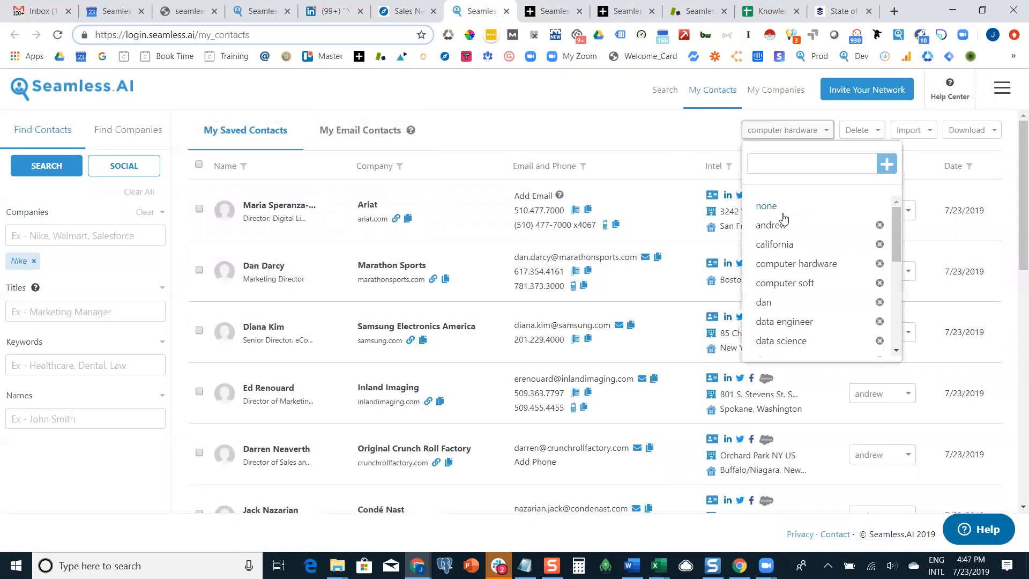
{"action": "left_click", "coordinate": [782, 226]}
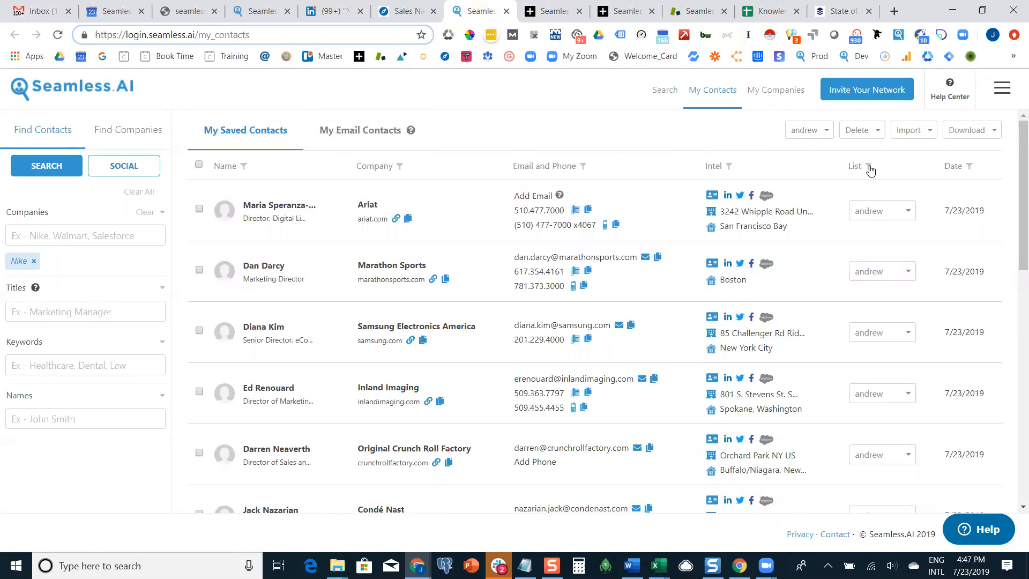
Open the Help Center from the saved contacts and browse the Videos & Webinars category.
{"action": "left_click", "coordinate": [824, 134]}
{"action": "left_click", "coordinate": [654, 137]}
{"action": "left_click", "coordinate": [950, 88]}
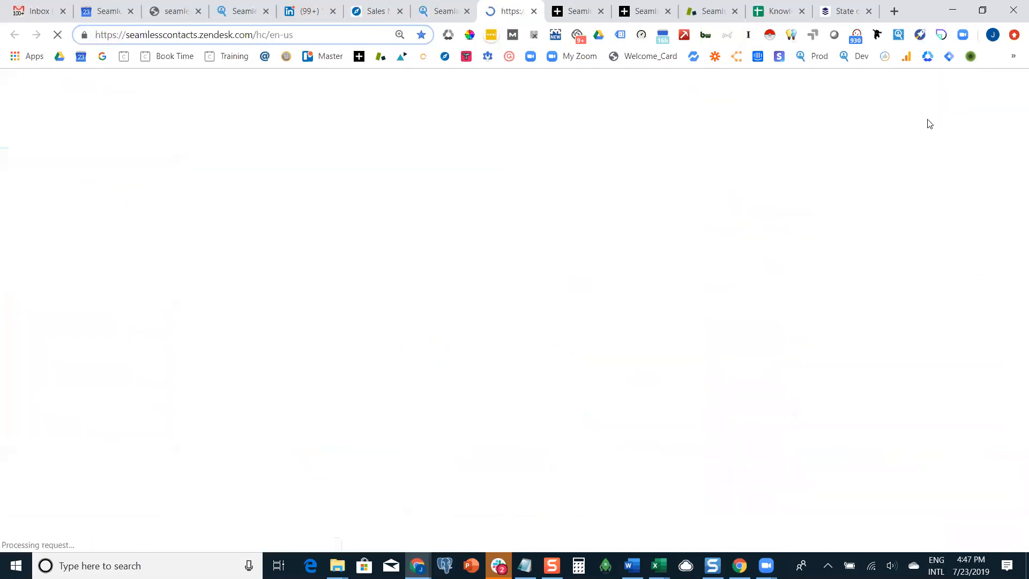
{"action": "scroll", "coordinate": [433, 228], "scroll_direction": "down", "scroll_amount": 6}
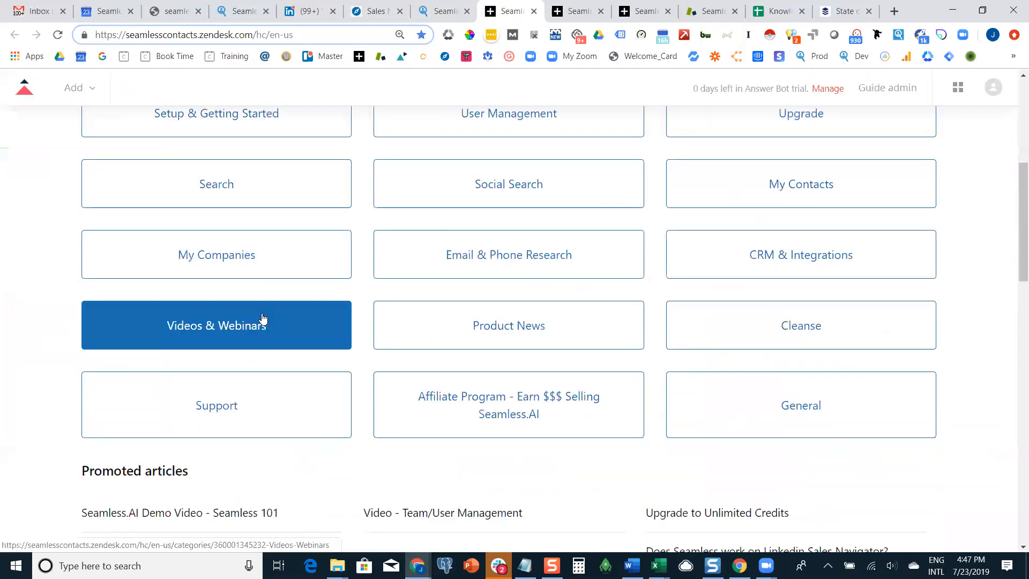
{"action": "left_click", "coordinate": [262, 316]}
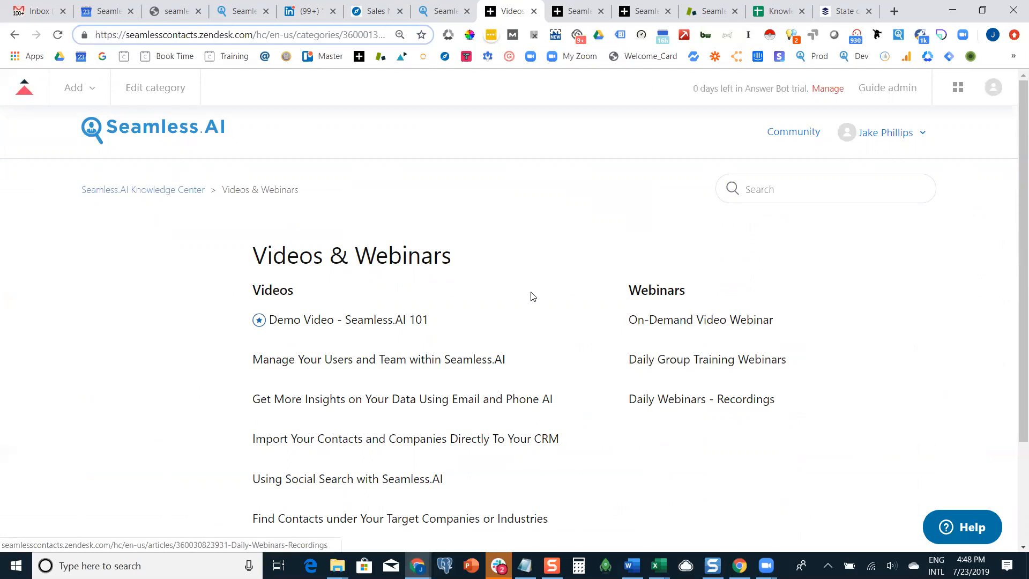
{"action": "scroll", "coordinate": [530, 295], "scroll_direction": "down", "scroll_amount": 2}
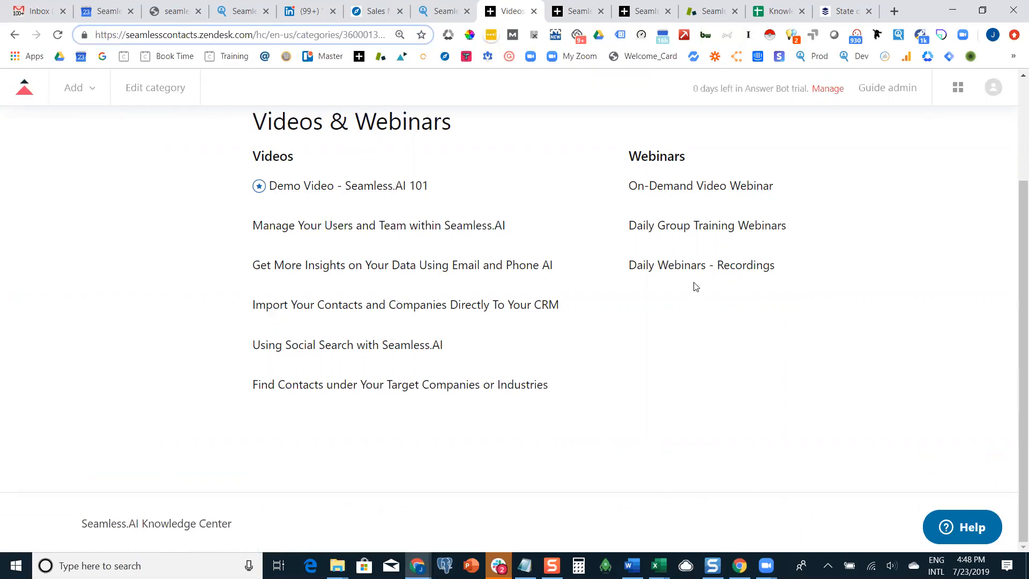
View the Daily Webinars - Recordings article and return to the Knowledge Center home page.
{"action": "left_click", "coordinate": [701, 271]}
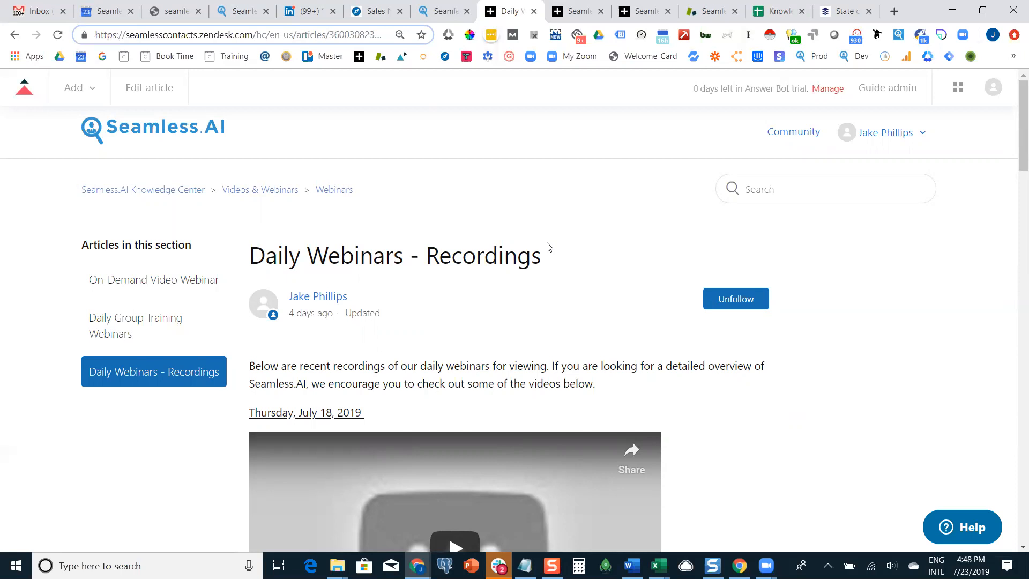
{"action": "left_click", "coordinate": [160, 193]}
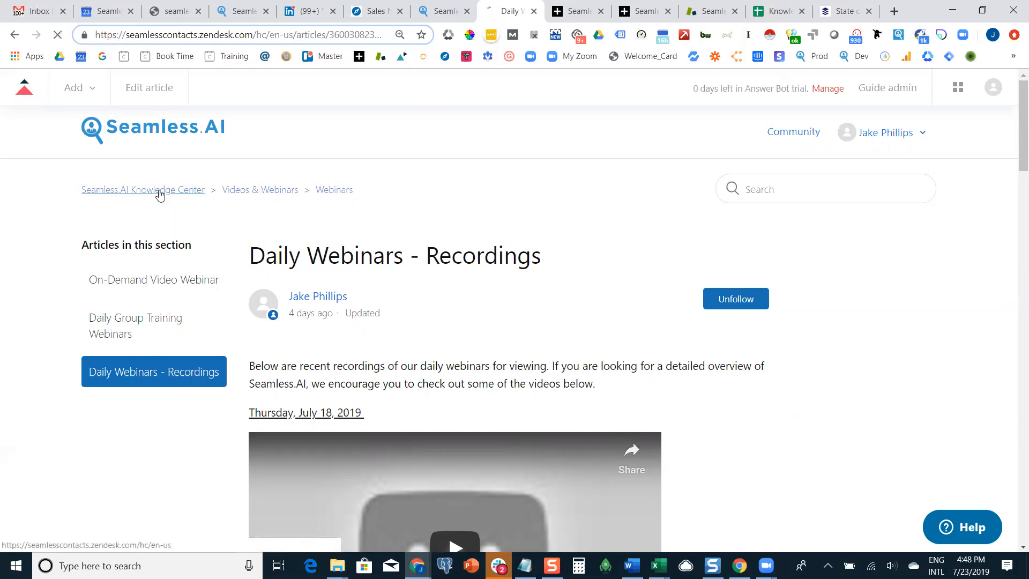
{"action": "scroll", "coordinate": [156, 192], "scroll_direction": "down", "scroll_amount": 3}
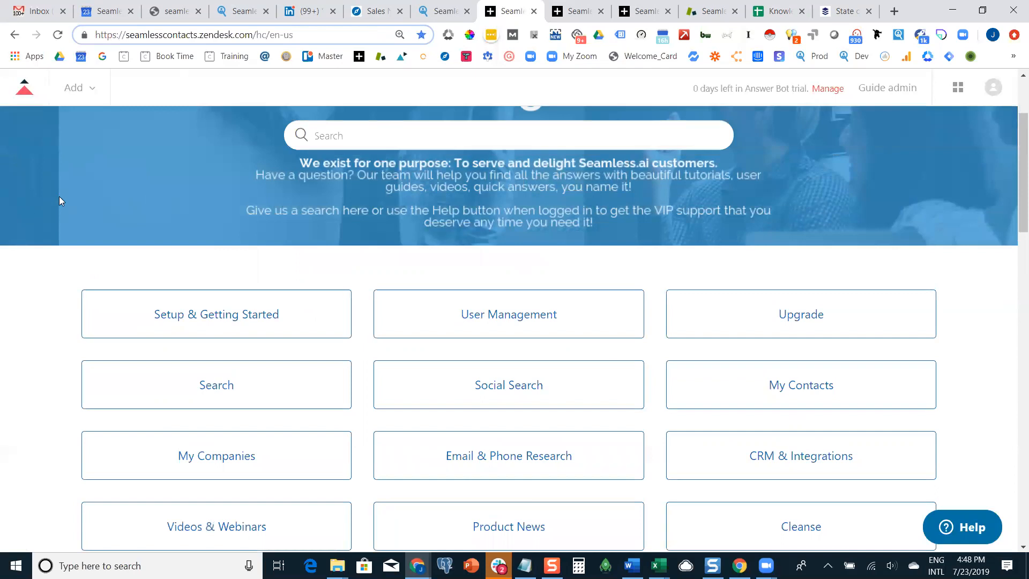
Search the help widget for "cm", open its Contact us form and minimize the widget without sending a message.
{"action": "left_click", "coordinate": [965, 526]}
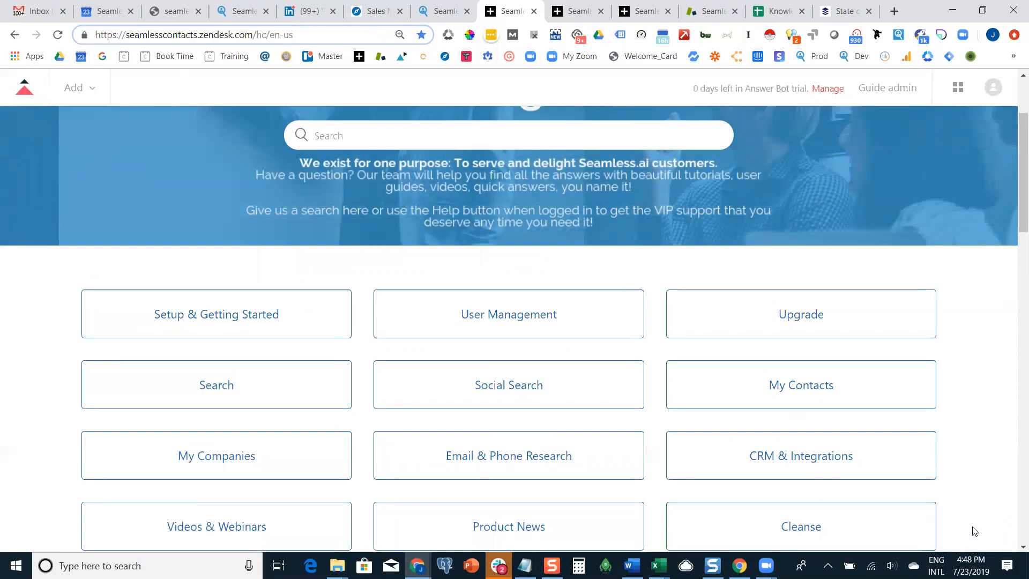
{"action": "left_click", "coordinate": [904, 498]}
{"action": "type", "text": "com"}
{"action": "key", "text": "Return"}
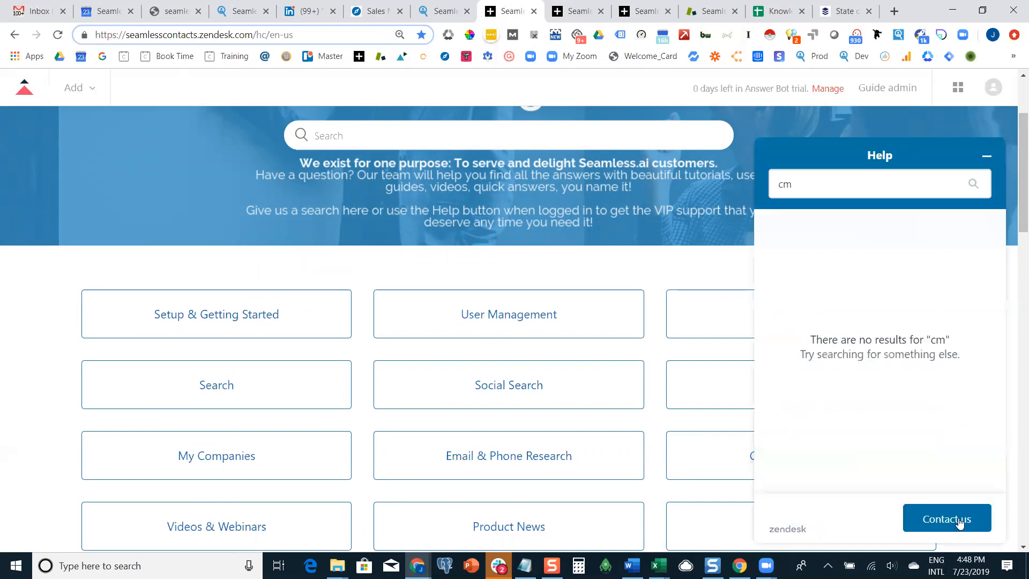
{"action": "left_click", "coordinate": [954, 519]}
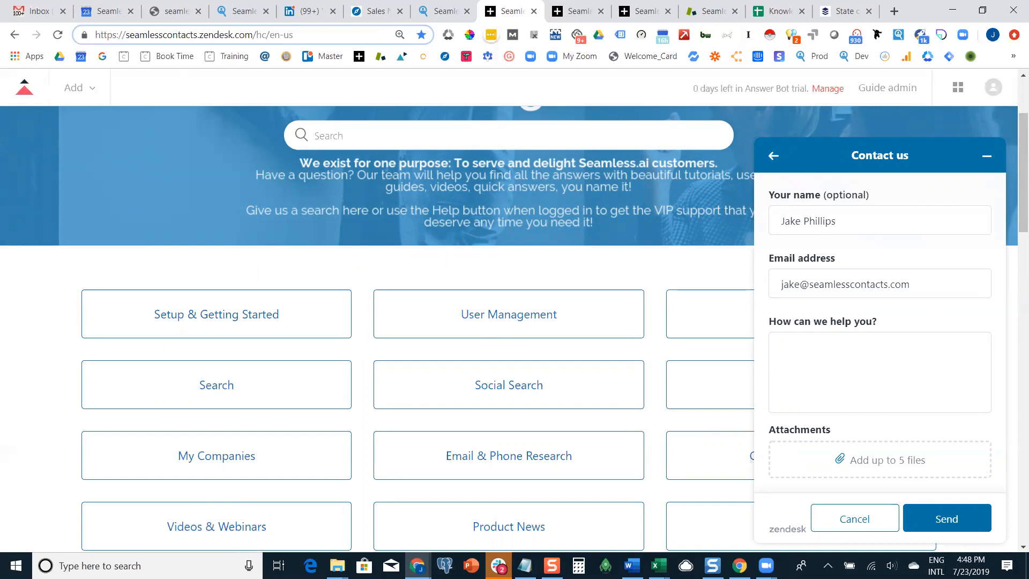
{"action": "left_click", "coordinate": [991, 164]}
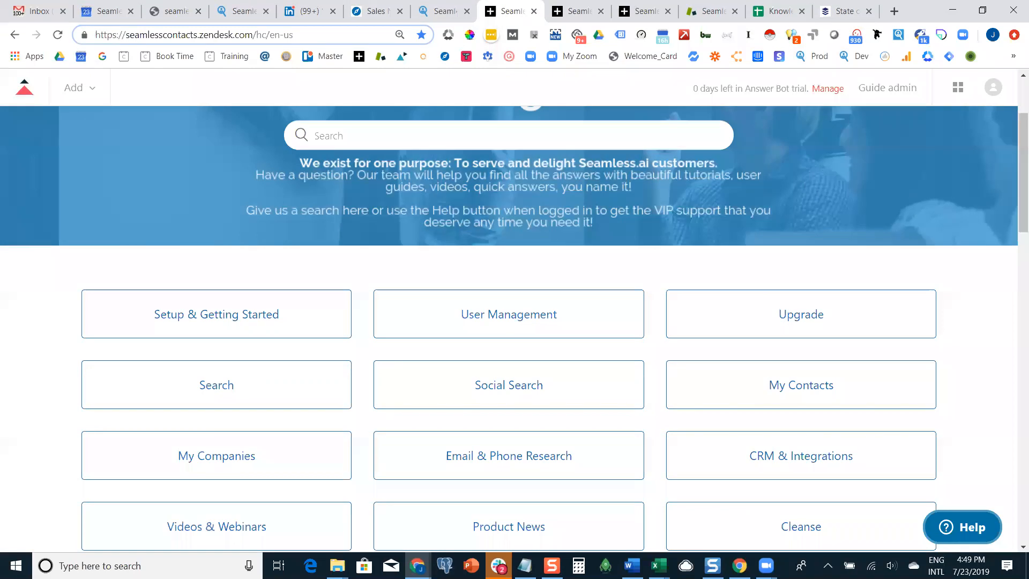